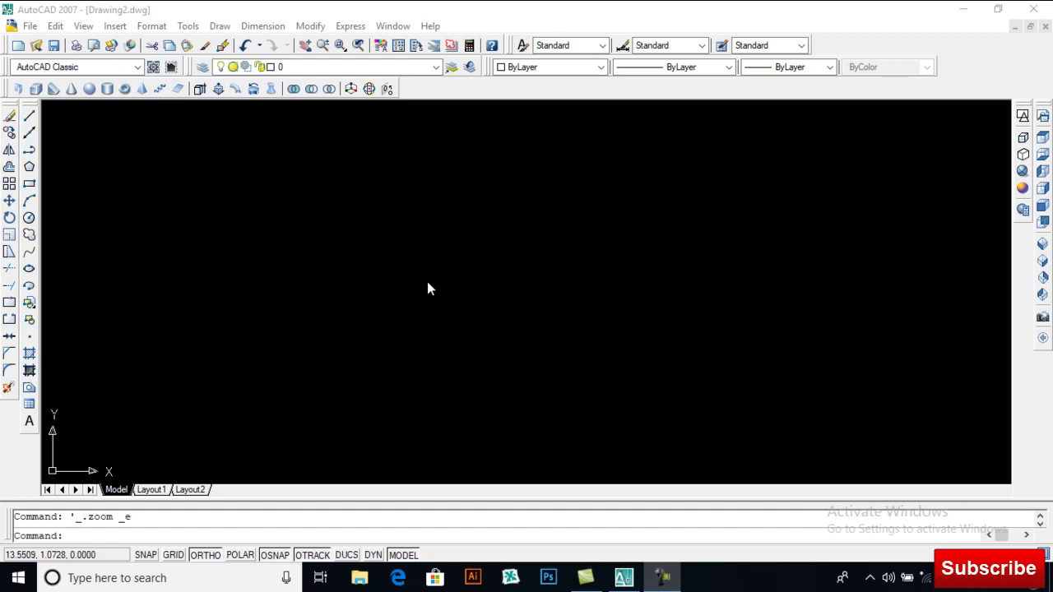
- Configure the drawing units to Architectural length with a precision of 0'-0 1/4"
click(426, 288)
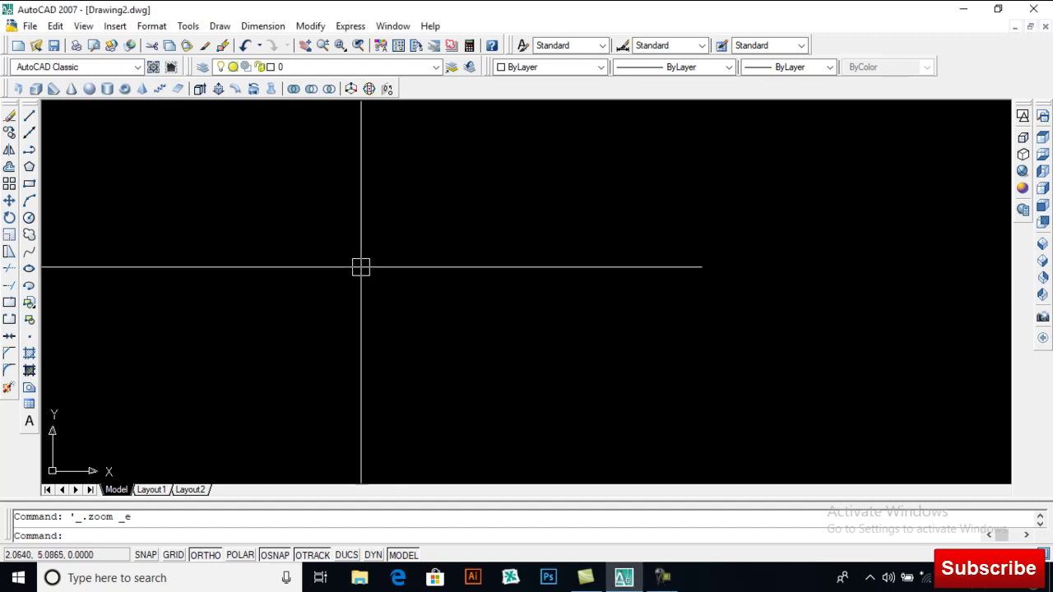
text(un)
key(Return)
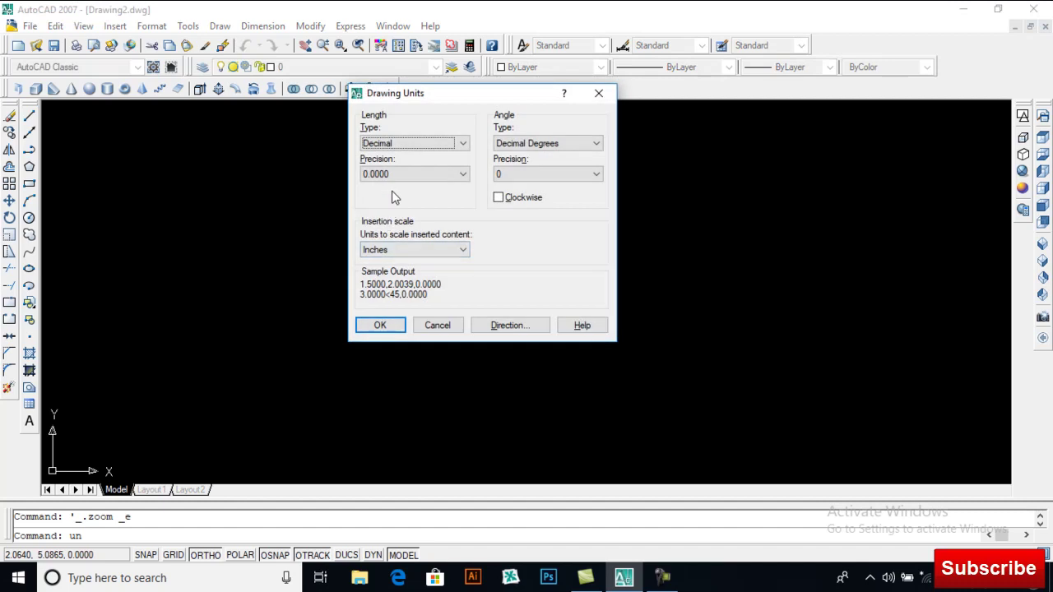
click(427, 149)
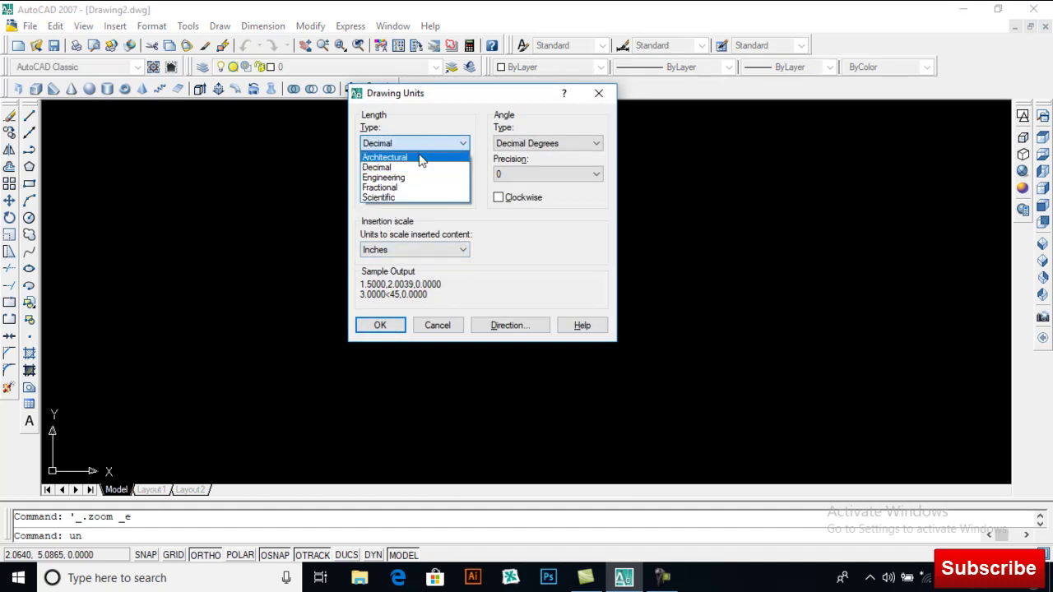
click(419, 158)
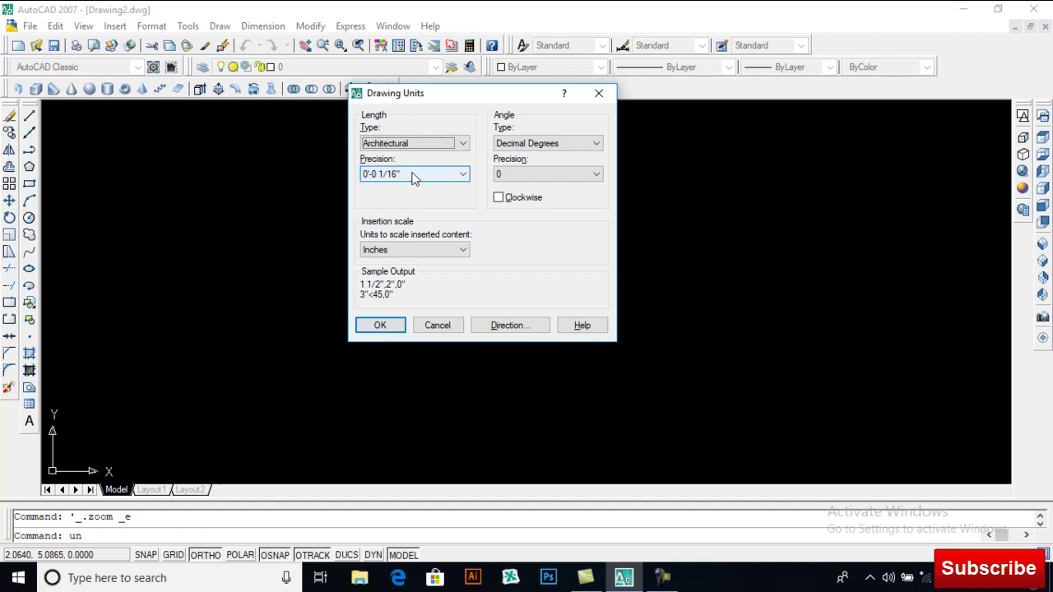
click(415, 175)
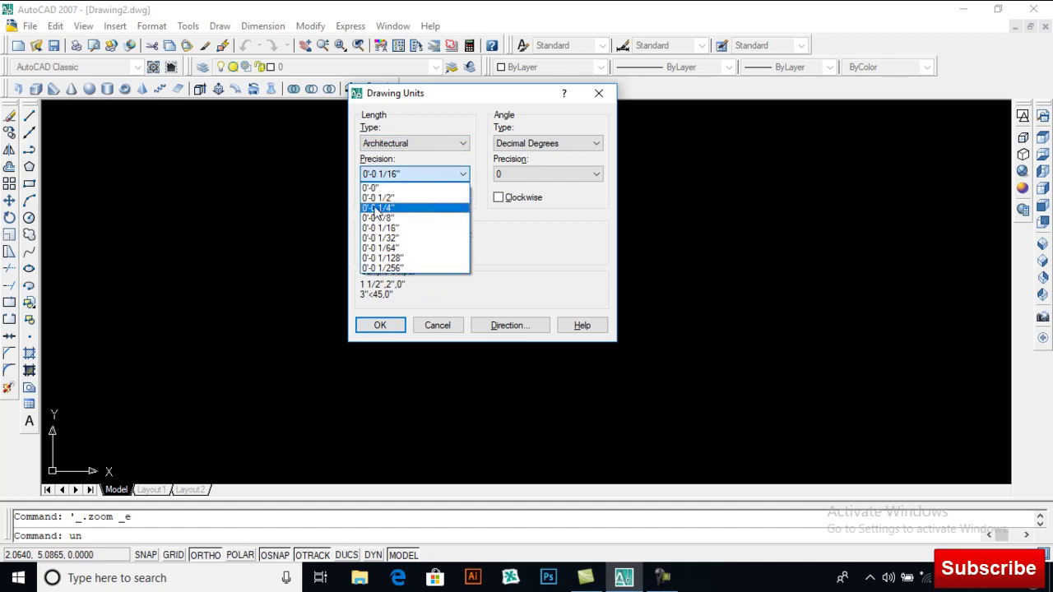
click(377, 208)
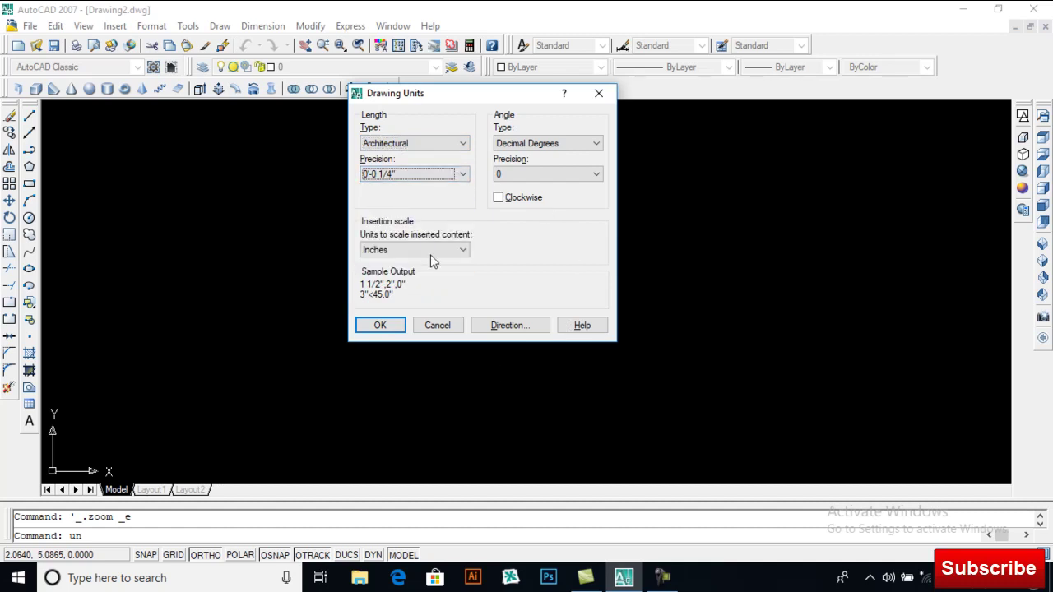
click(380, 326)
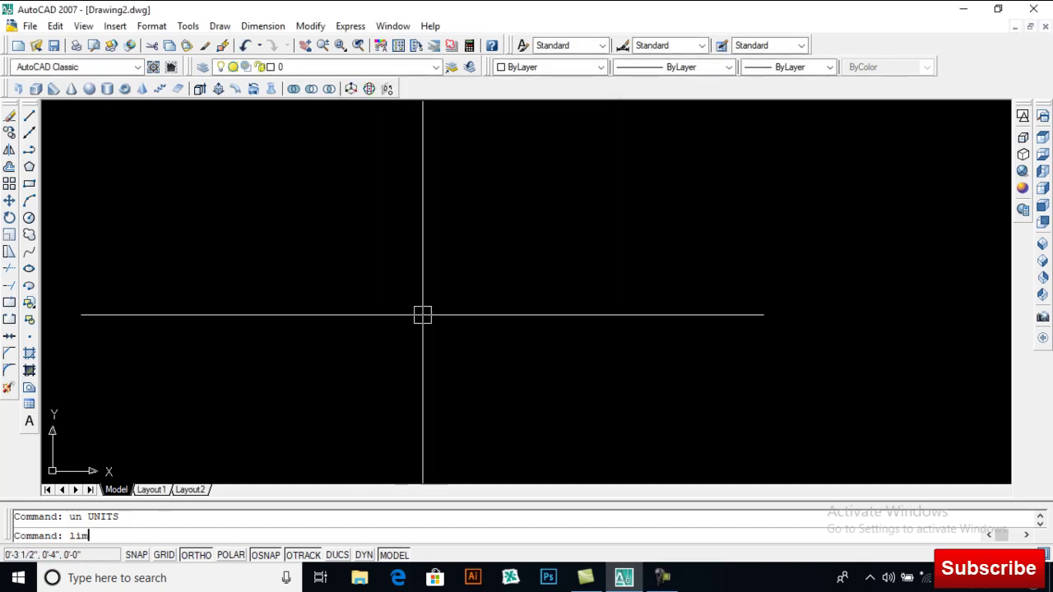
- Set the model space limits to an upper right corner of 100',100', keeping the default lower left corner
text(limits)
key(Return)
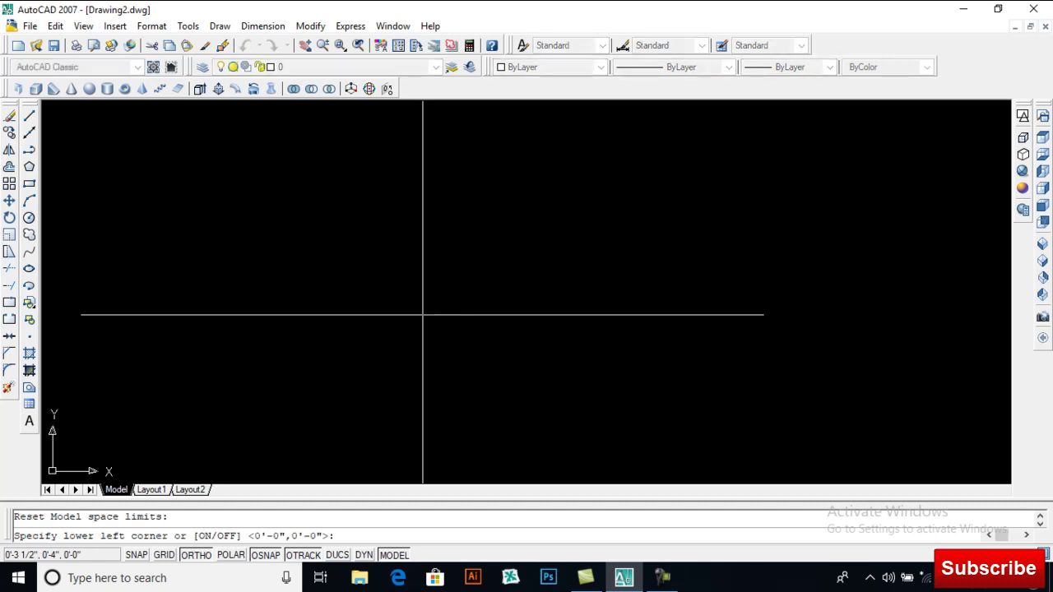
key(Return)
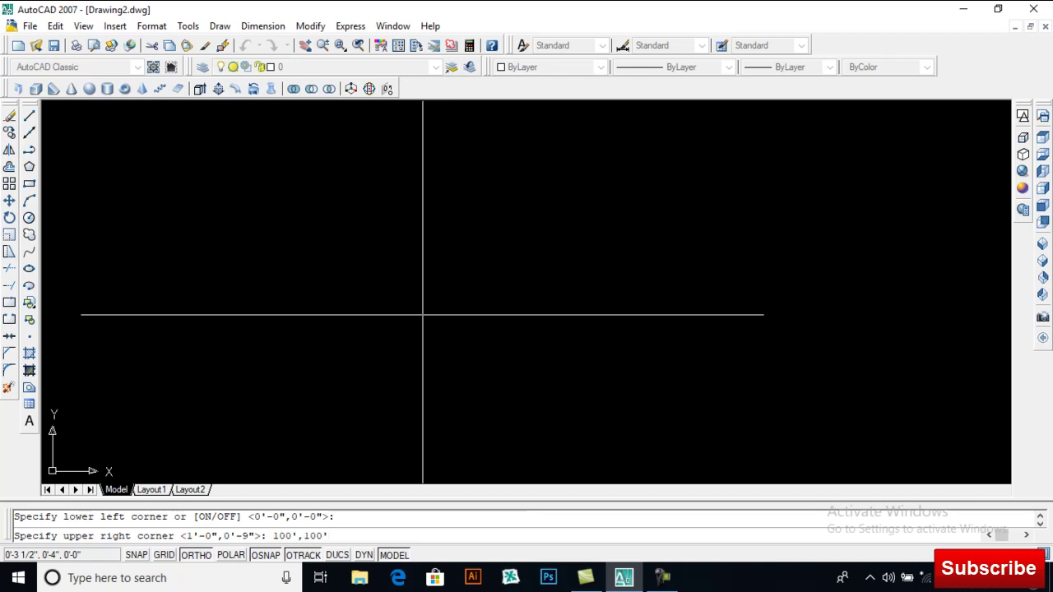
key(Return)
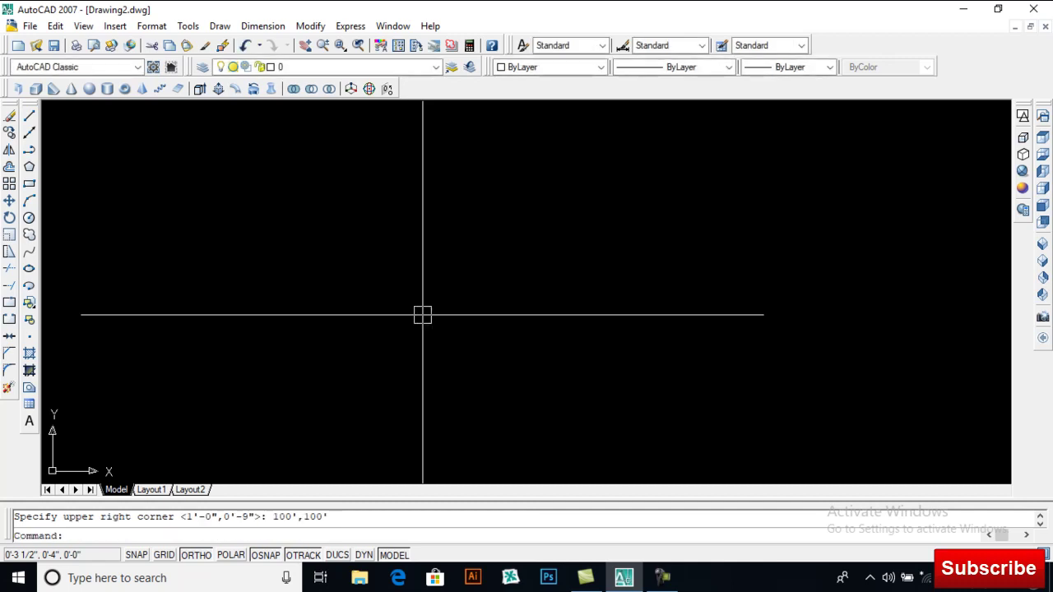
text(z)
key(Return)
text(a)
key(Return)
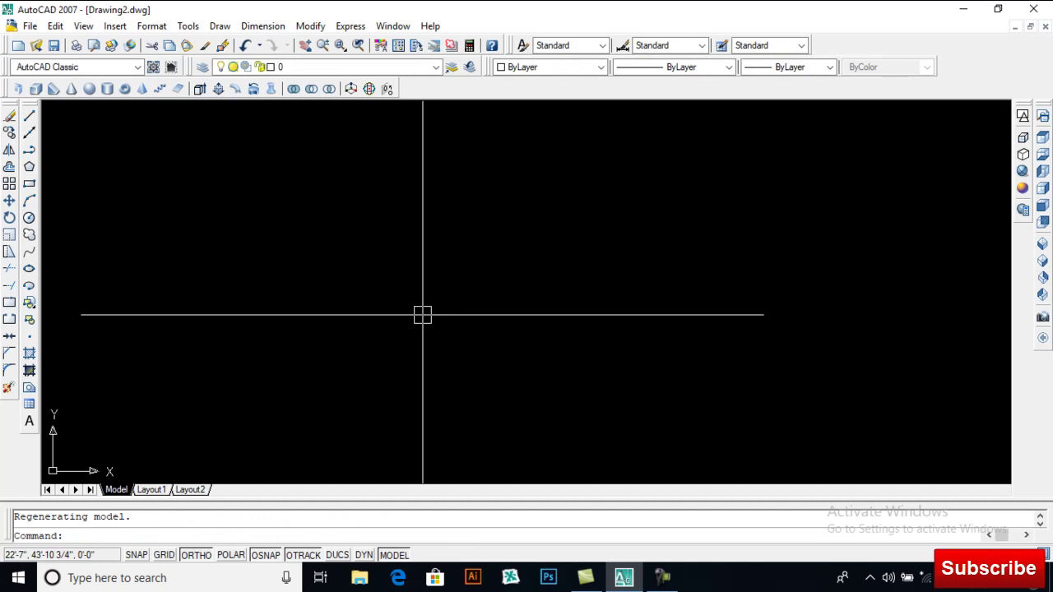
- Draw a rectangle 25' wide and 45'6" high as the outer outline of the plan
text(re)
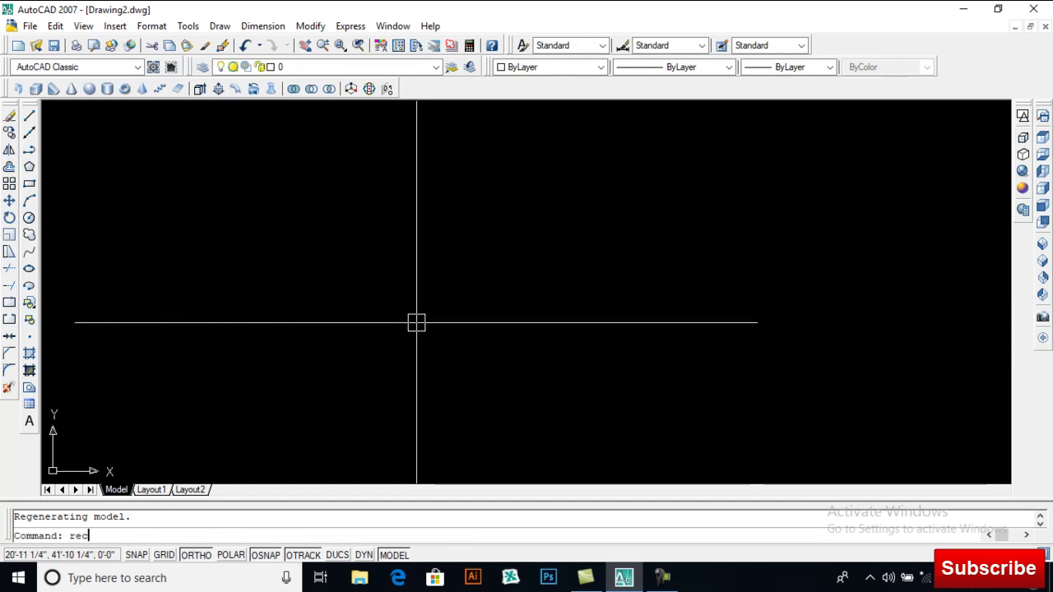
text(c)
key(Return)
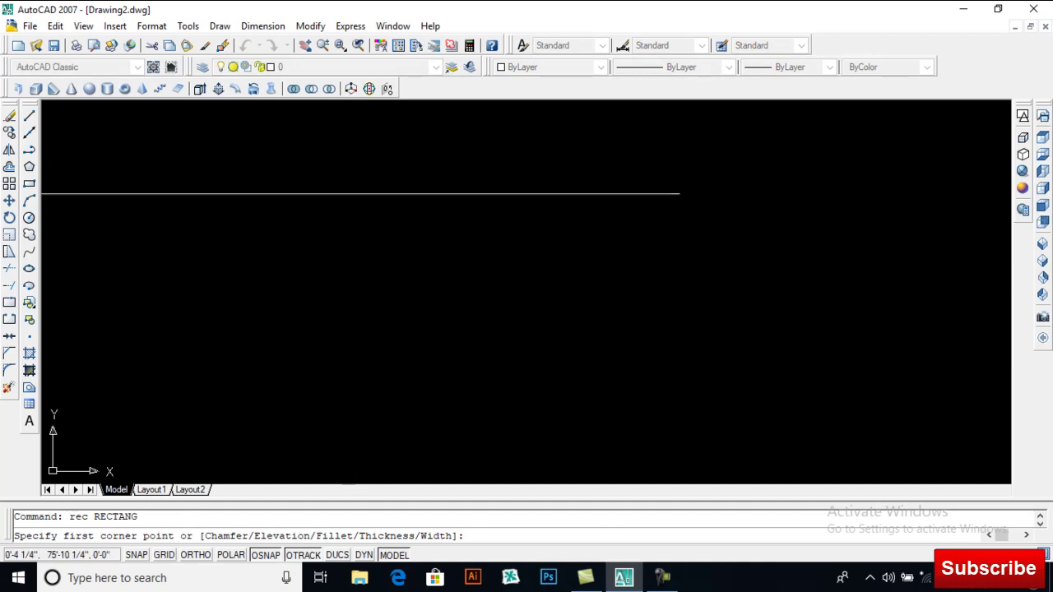
click(306, 139)
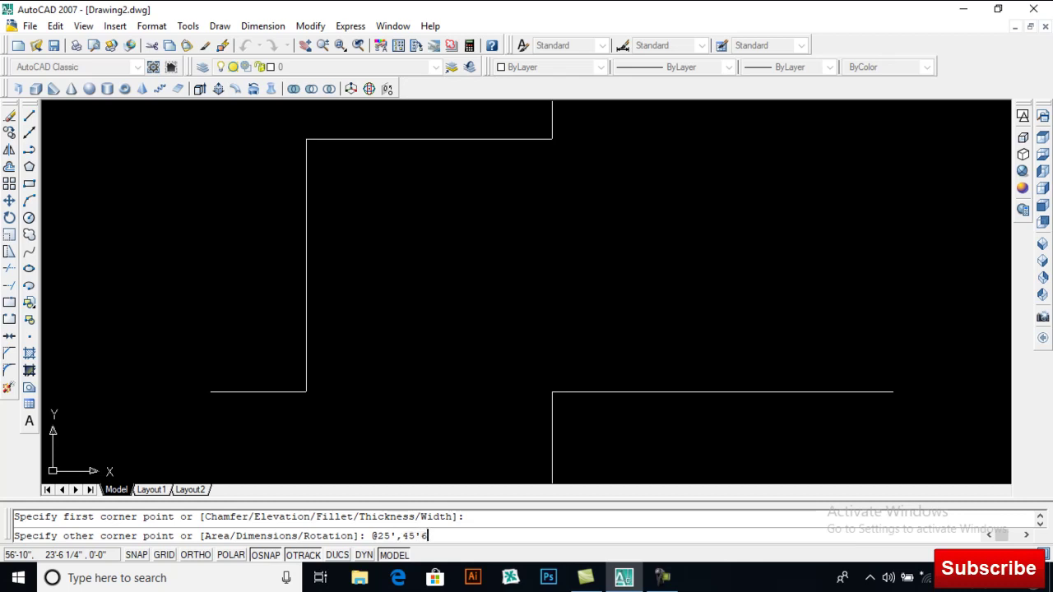
key(Return)
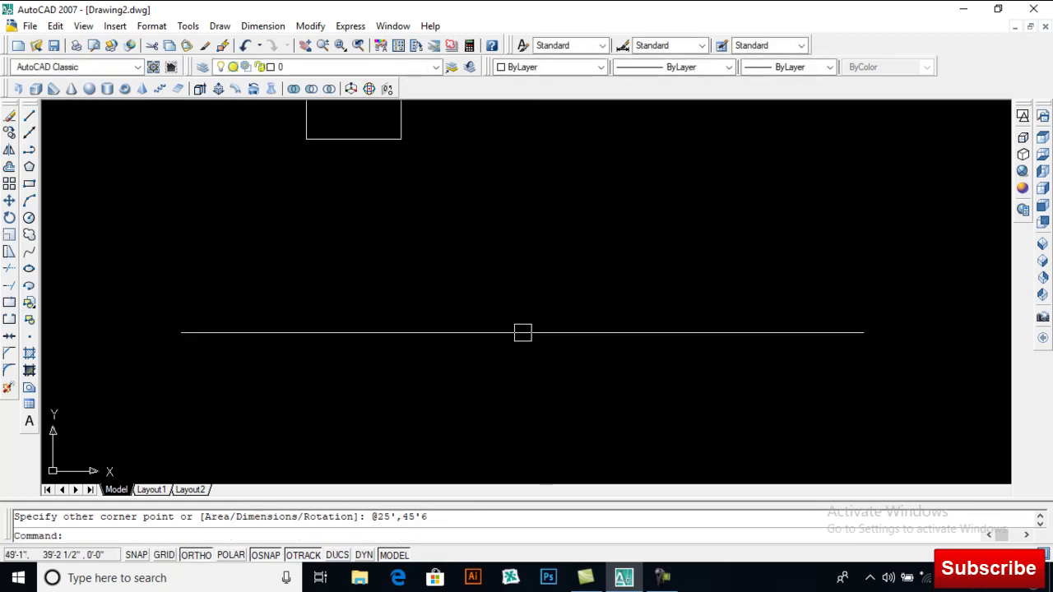
- Measure the rectangle's width along its upper edge and its height along its right-hand edge
middle_click(505, 275)
middle_click(505, 276)
scroll(505, 275, down, 2)
middle_drag(503, 250, 463, 250)
text(di)
key(Return)
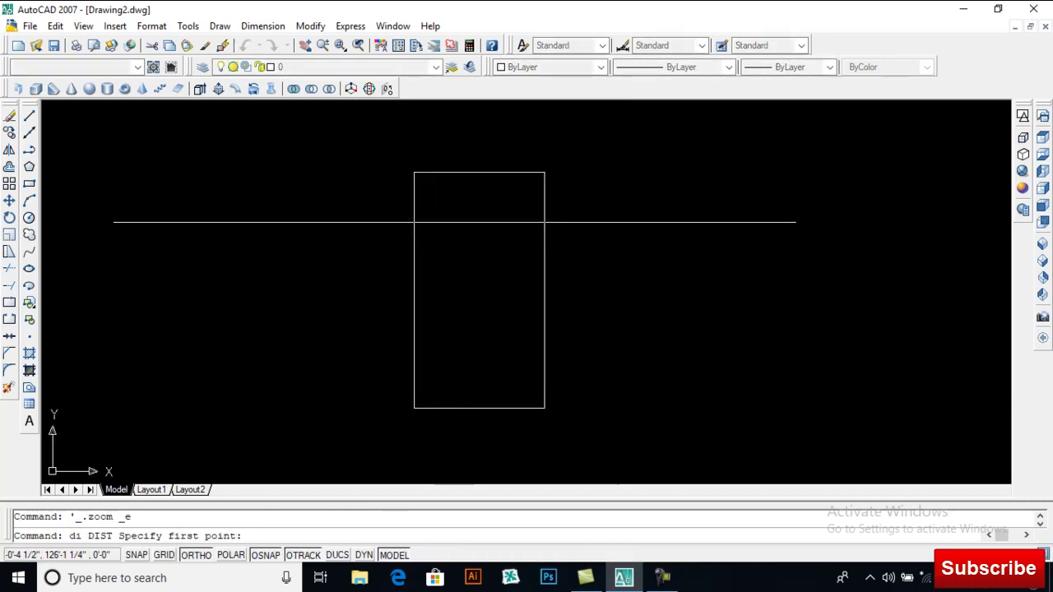
click(414, 172)
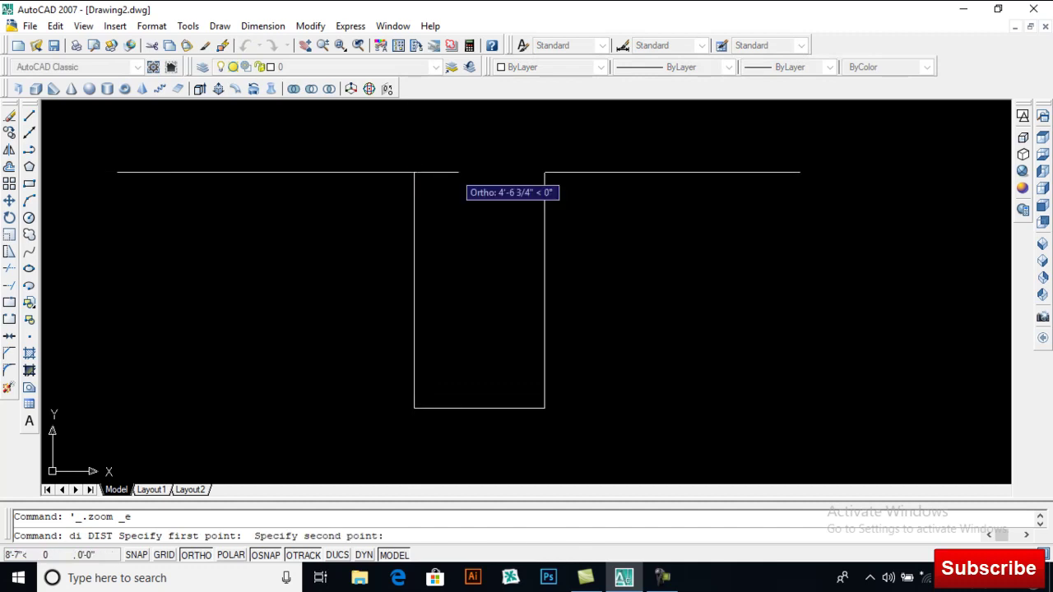
click(545, 173)
key(Return)
click(544, 173)
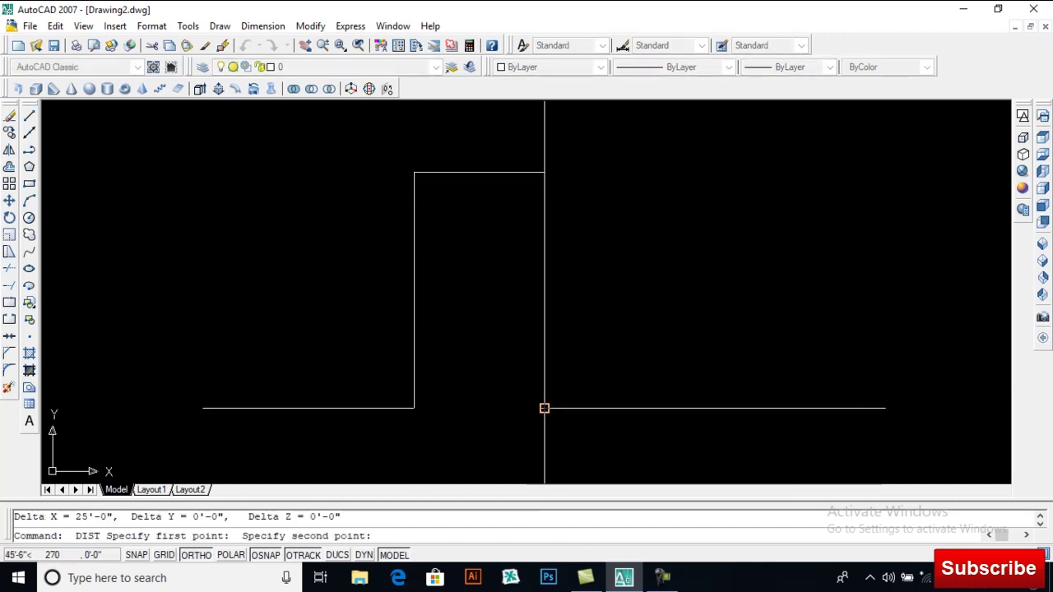
click(544, 409)
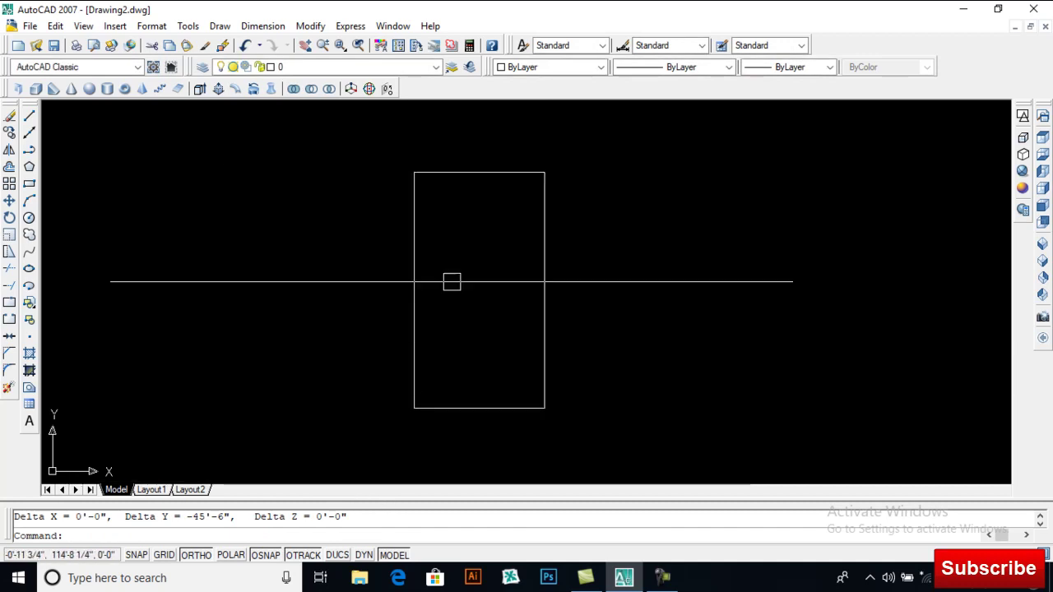
- Offset the rectangle 9" inward to form the outer walls
text(o)
key(Return)
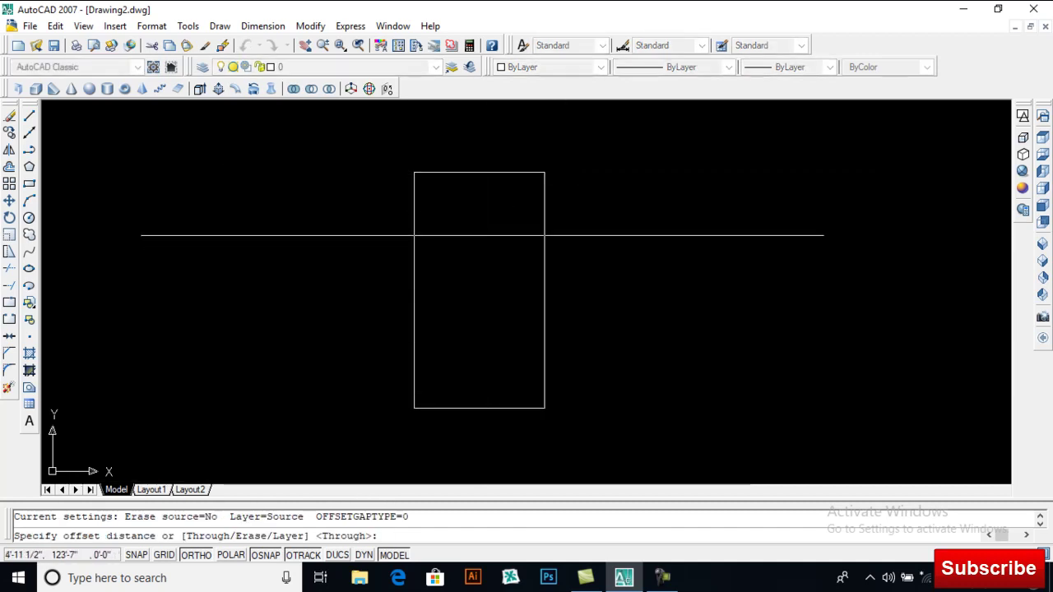
text(9)
key(Return)
click(477, 173)
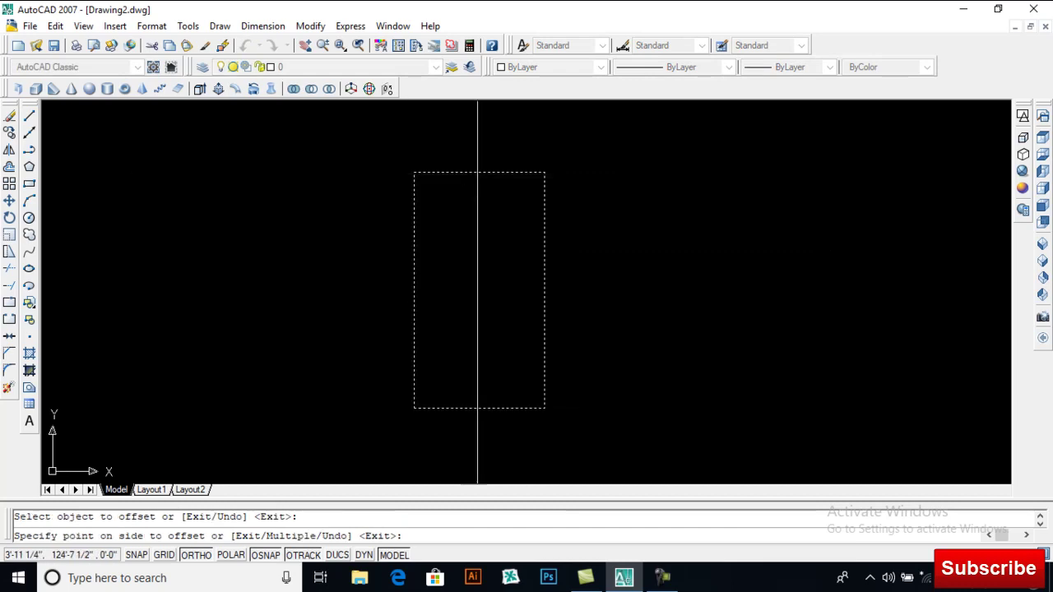
click(477, 229)
key(Return)
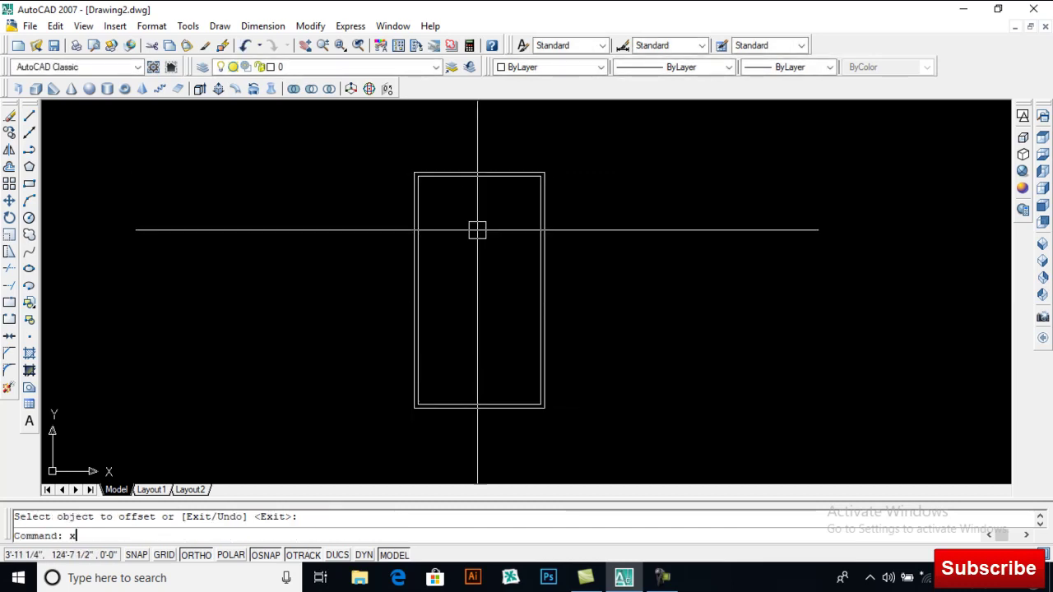
- Explode both the outer and the inner wall rectangles into separate lines
text(x)
key(Return)
click(623, 252)
click(461, 299)
key(Return)
- Offset the inner line of the upper wall 5' downward
scroll(485, 216, up, 4)
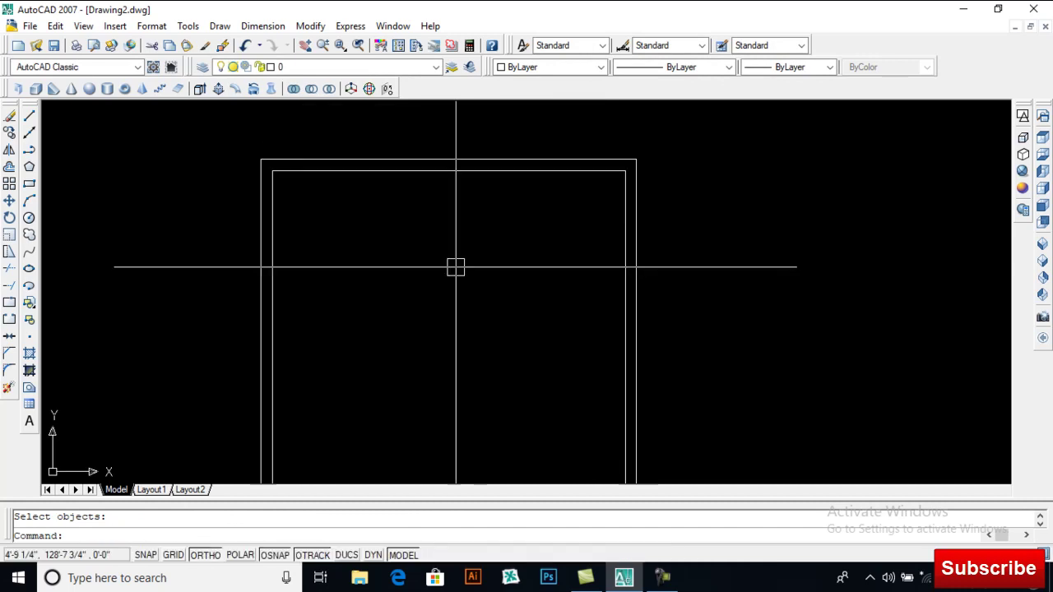
text(o)
key(Return)
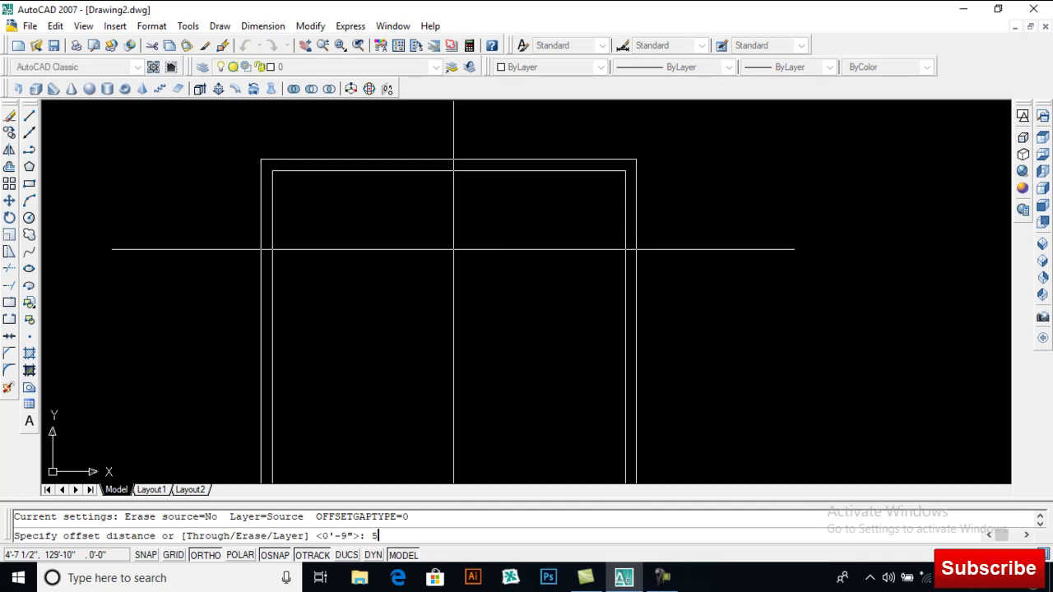
text(5')
key(Return)
click(463, 172)
click(470, 217)
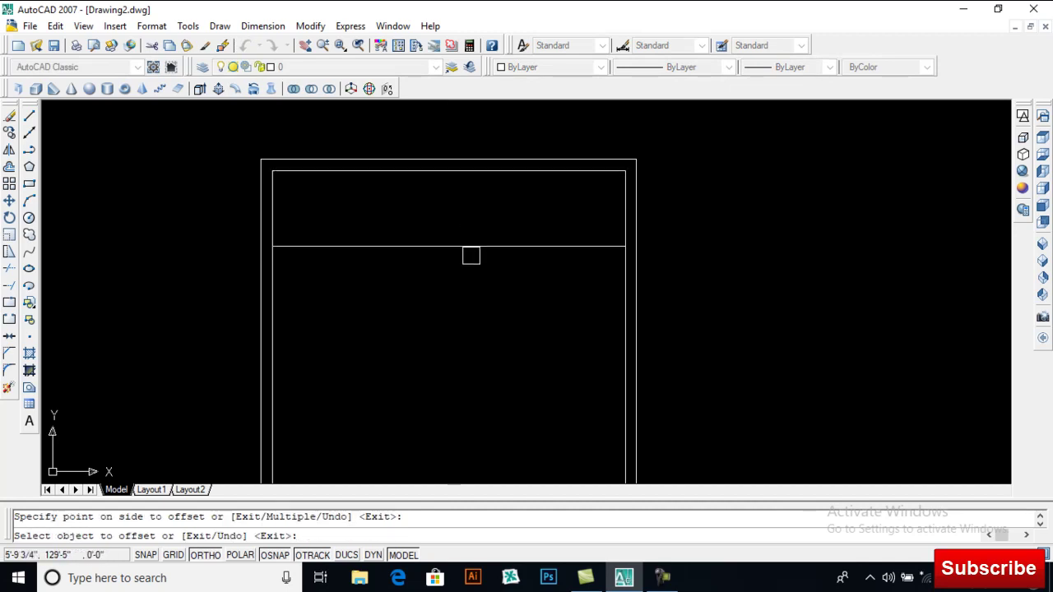
- Offset the new horizontal line 9" downward to complete the first cross wall
key(Return)
key(Return)
text(9)
key(Return)
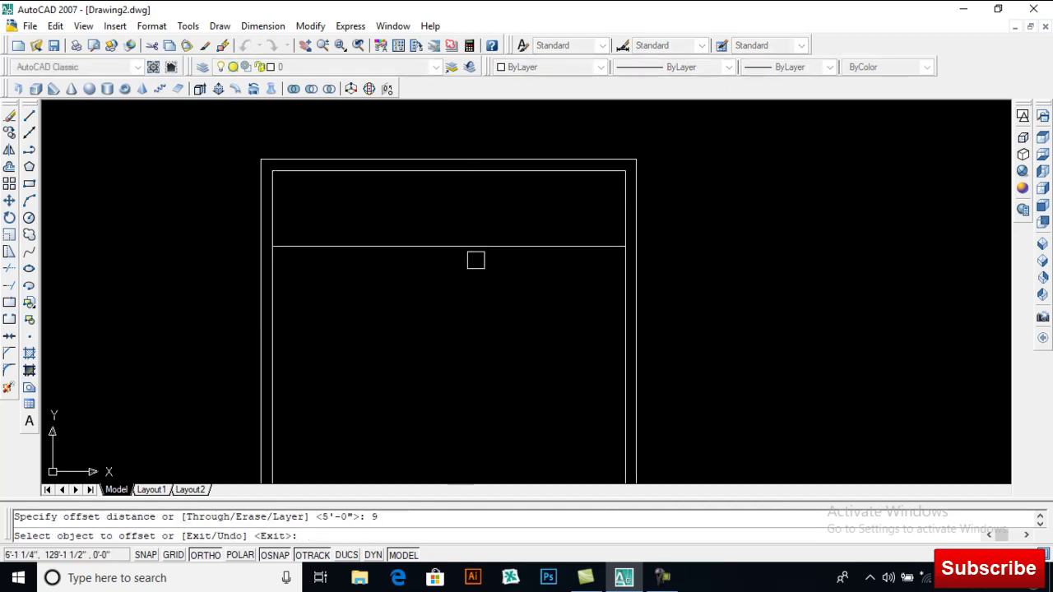
click(487, 246)
click(486, 288)
key(Return)
- Draw a vertical line downward from the midpoint of the cross wall's lower line
middle_drag(488, 351, 481, 306)
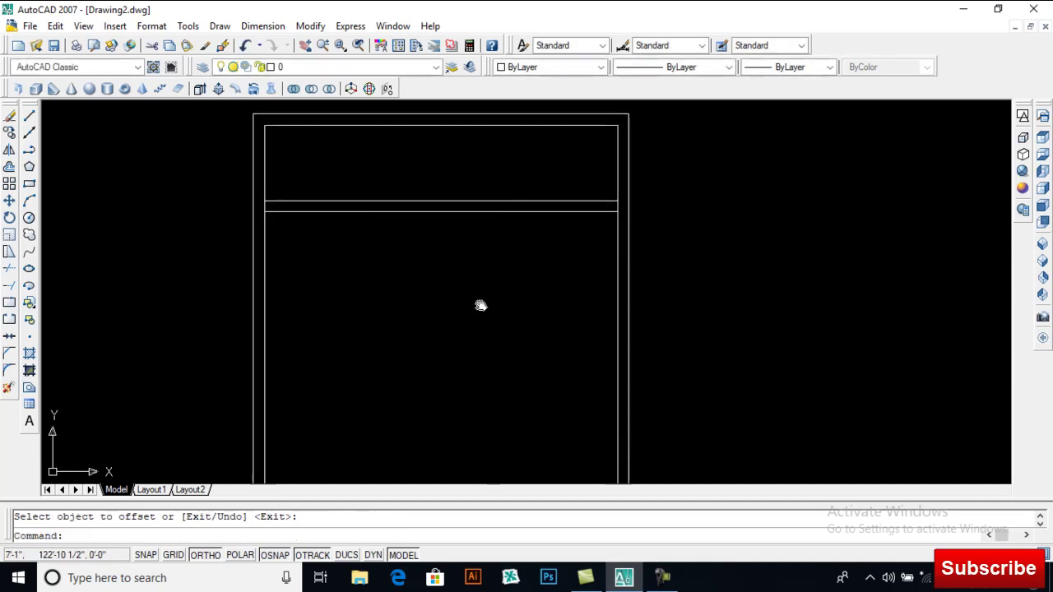
text(l)
key(Return)
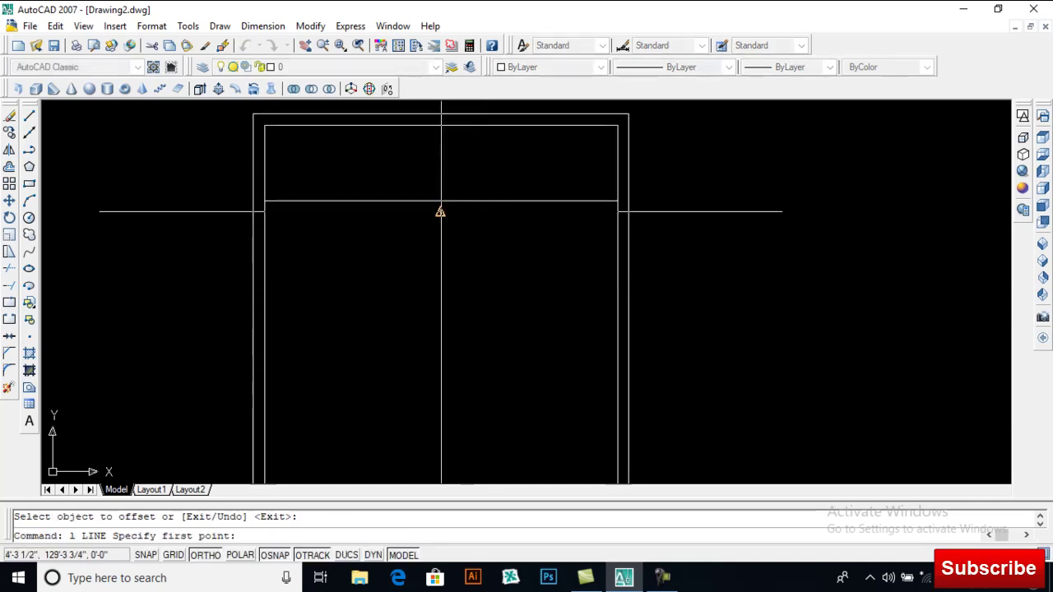
click(440, 212)
scroll(455, 346, down, 3)
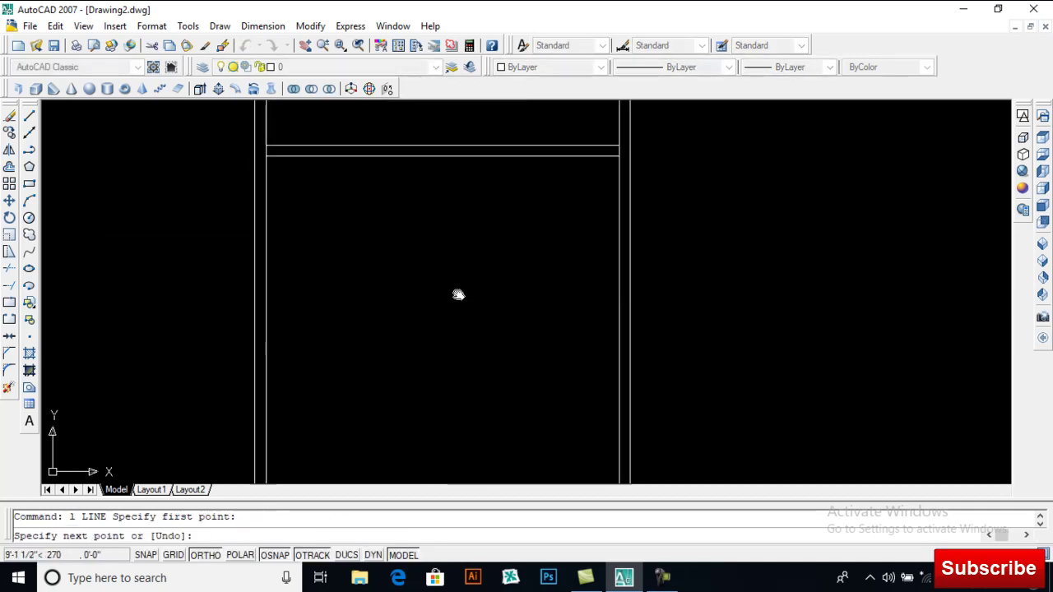
click(452, 364)
key(Return)
- Offset the vertical centre line 4.6" to both sides and delete the original line to form the dividing wall
scroll(453, 233, up, 2)
middle_drag(454, 233, 461, 257)
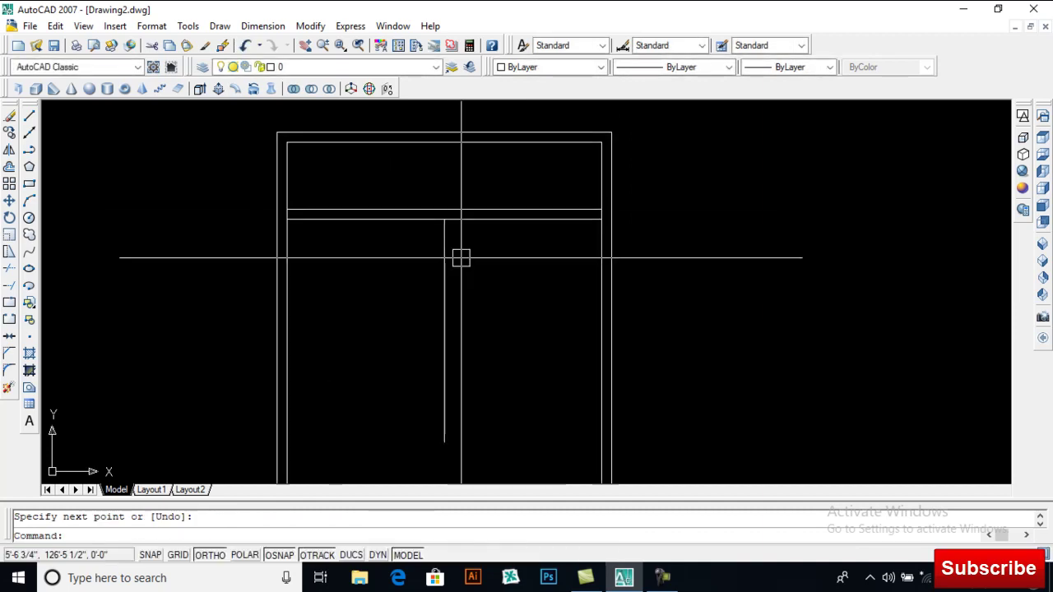
text(o)
key(Return)
text(4.6)
key(Return)
click(446, 255)
click(499, 260)
scroll(449, 261, up, 3)
click(440, 265)
click(400, 277)
key(Return)
click(448, 213)
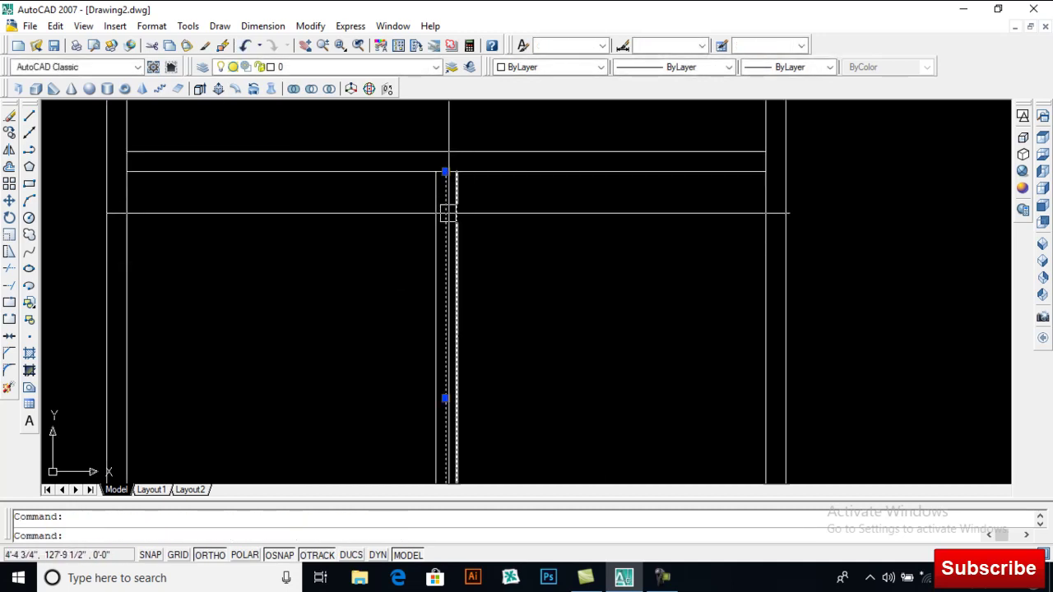
key(Delete)
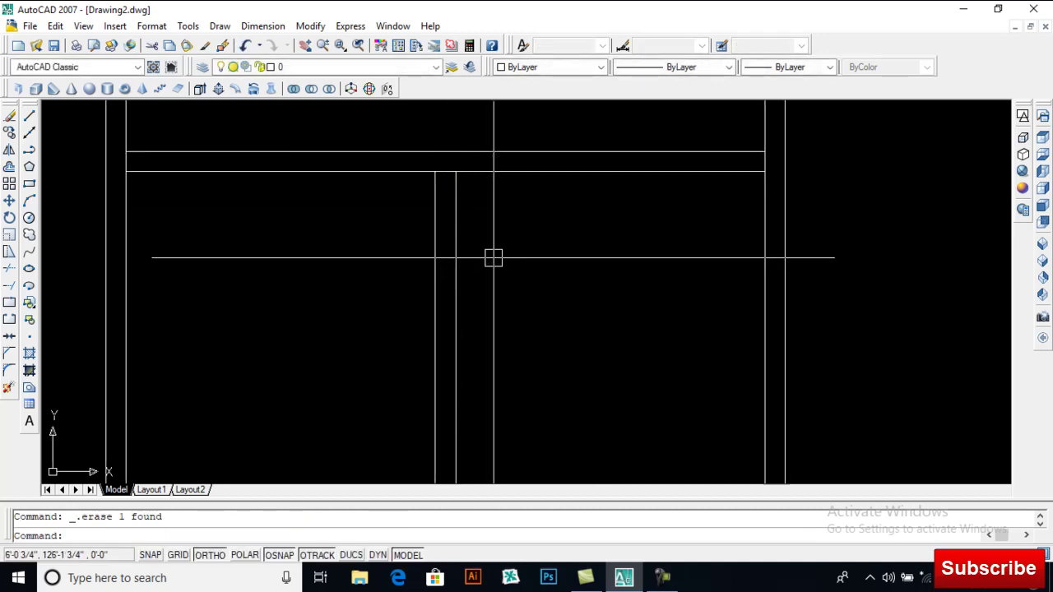
- Offset the lower line of the first cross wall 12' downward
text(o)
key(Return)
text(12')
key(Return)
click(540, 173)
click(542, 209)
key(Return)
scroll(542, 209, down, 3)
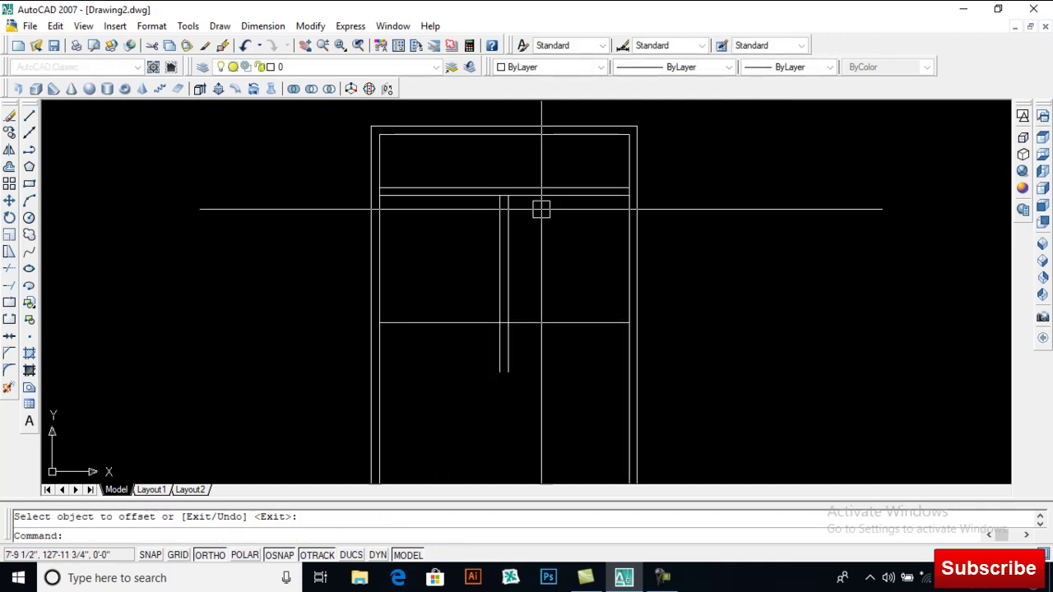
- Offset the new horizontal line downward by the 9" wall thickness to form the second cross wall
scroll(528, 362, up, 3)
key(Return)
key(Return)
click(541, 284)
click(543, 309)
key(Return)
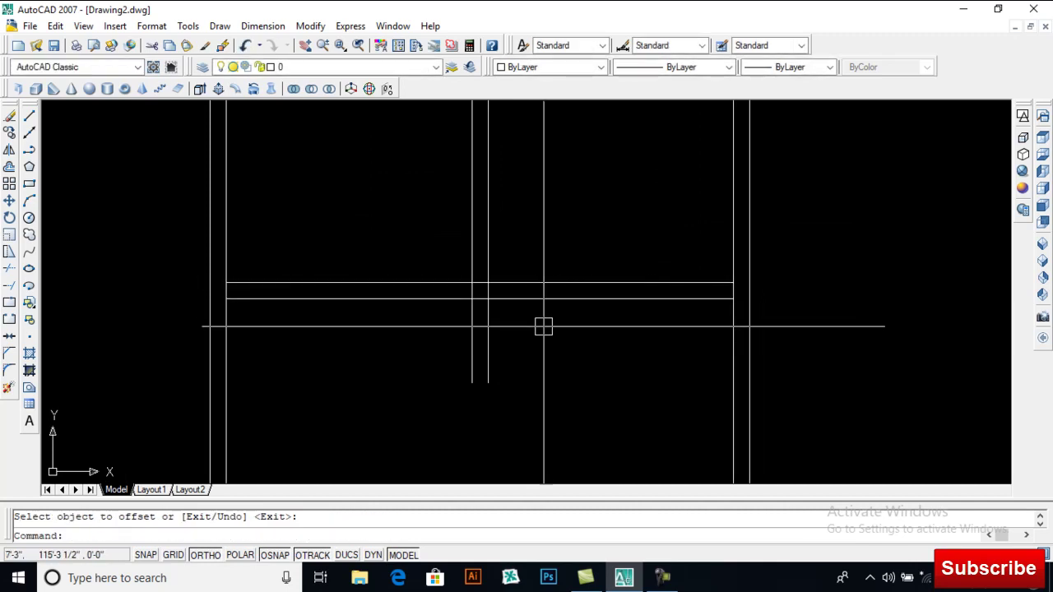
- Trim off the ends of the vertical dividing wall that extend below the second cross wall
text(tr)
key(Return)
key(Return)
click(535, 330)
click(422, 375)
- Trim the lines crossing the second cross wall at both outer walls and at its junction with the vertical dividing wall
scroll(223, 294, up, 3)
click(231, 289)
click(801, 289)
click(685, 297)
click(745, 272)
scroll(687, 291, down, 2)
middle_drag(805, 281, 669, 315)
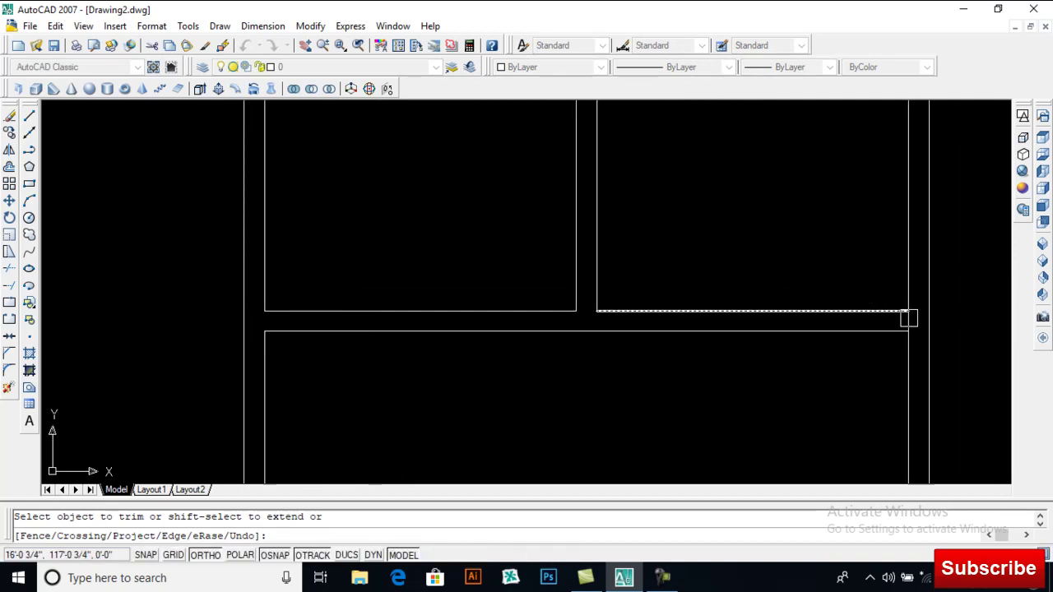
scroll(910, 320, up, 3)
click(909, 320)
scroll(792, 377, down, 4)
- Trim the lines crossing the first cross wall at both outer walls and at its junction with the dividing wall
middle_drag(675, 205, 672, 374)
scroll(874, 236, up, 3)
scroll(870, 222, up, 2)
click(851, 221)
scroll(692, 281, down, 5)
scroll(517, 271, up, 4)
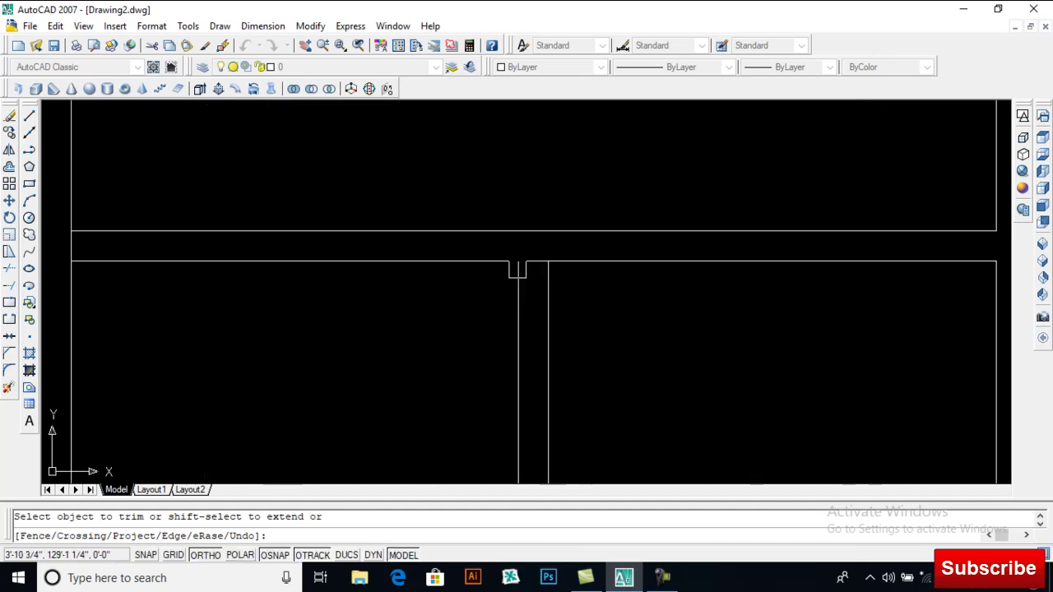
scroll(535, 266, down, 1)
scroll(243, 248, up, 1)
click(240, 253)
scroll(560, 187, down, 2)
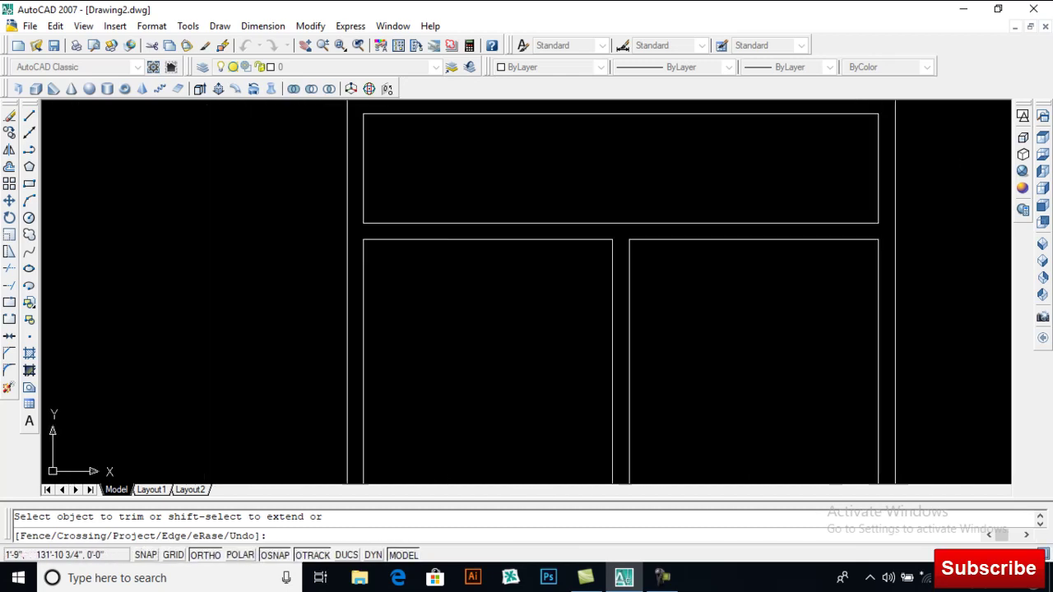
key(Return)
- Offset the lower line of the second cross wall 4' downward
middle_drag(544, 328, 470, 161)
scroll(470, 161, down, 2)
scroll(428, 242, up, 3)
middle_drag(429, 242, 431, 254)
text(o)
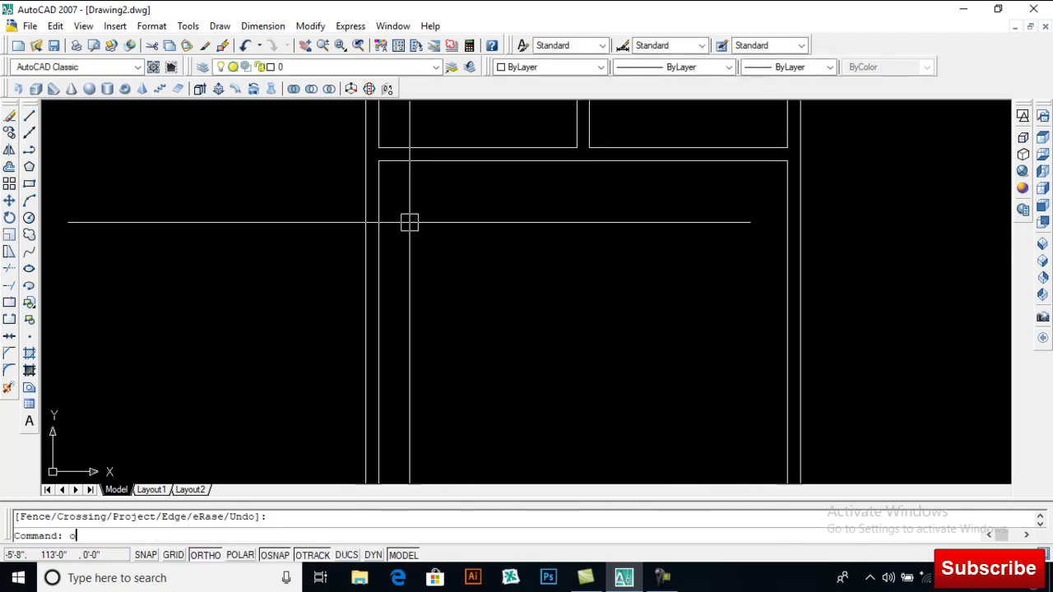
key(Return)
text(4')
key(Return)
click(411, 161)
click(403, 237)
key(Return)
- Offset the new horizontal line 9" downward to form the third cross wall
text(o)
key(Return)
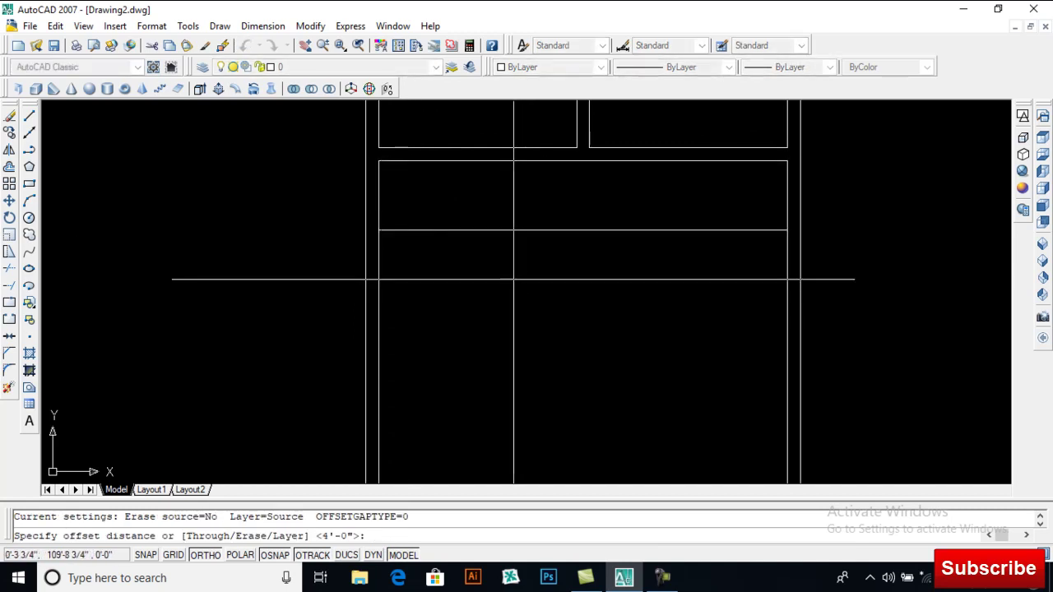
text(9)
key(Return)
click(409, 232)
click(418, 285)
key(Return)
- Offset the lower line of the third cross wall 8' downward
text(o)
key(Return)
text(8')
key(Return)
click(452, 244)
click(451, 293)
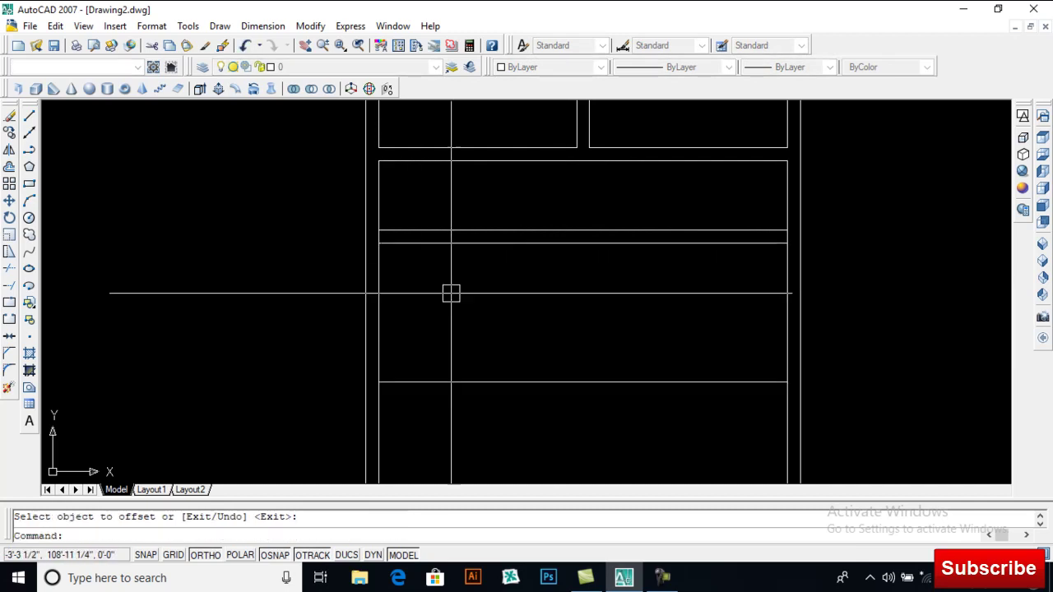
- Offset the lowest new horizontal line 9" downward to form the fourth cross wall
key(Return)
text(9)
key(Return)
click(437, 435)
click(431, 381)
click(445, 421)
key(Return)
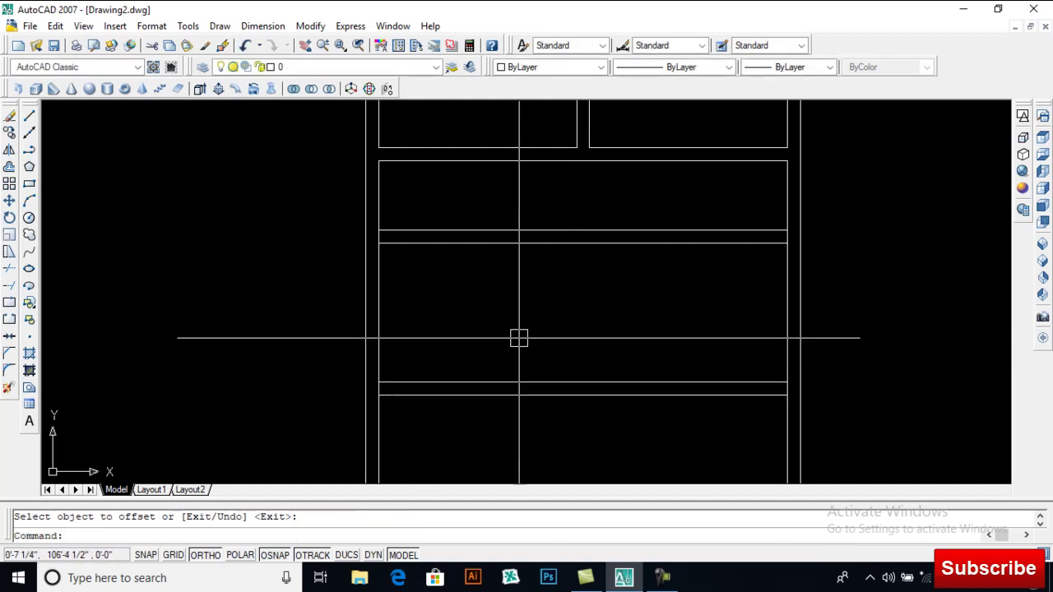
- Offset the inner line of the left outer wall 8' to the right
key(Return)
text(8')
key(Return)
click(380, 321)
click(423, 320)
key(Return)
- Offset the new vertical line 9" to the right to form the side wall of the small left room
text(o)
key(Return)
text(9)
key(Return)
click(518, 306)
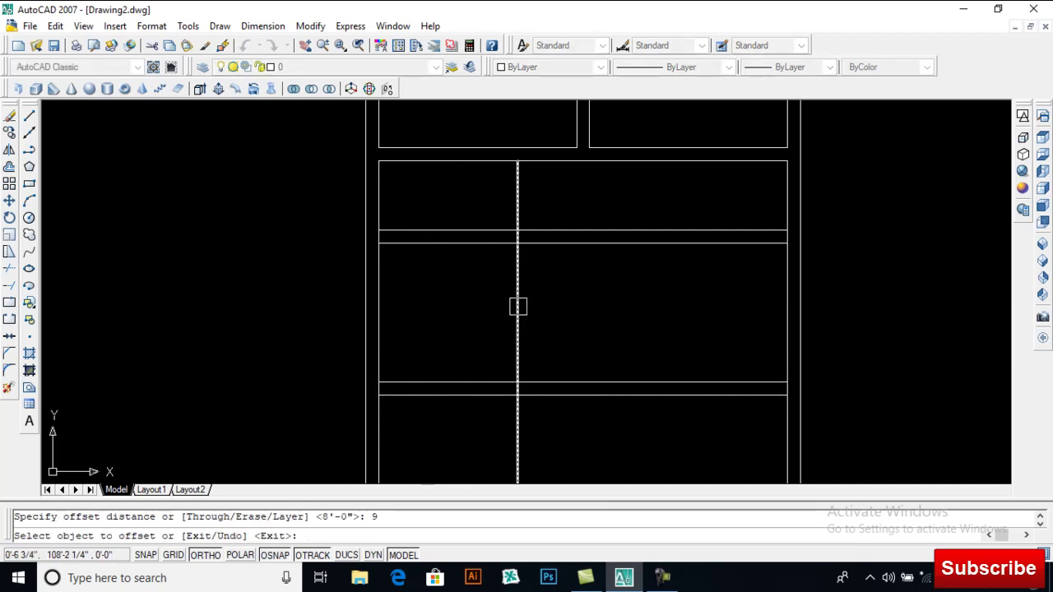
click(580, 311)
key(Return)
- Fillet the inner and outer line pairs of the third cross wall and the new vertical wall into square corners
text(f)
key(Return)
click(498, 243)
click(511, 257)
key(Return)
click(513, 231)
click(534, 260)
- Trim the small room's vertical wall below the fourth cross wall and clear the lines crossing their junction
scroll(567, 369, up, 4)
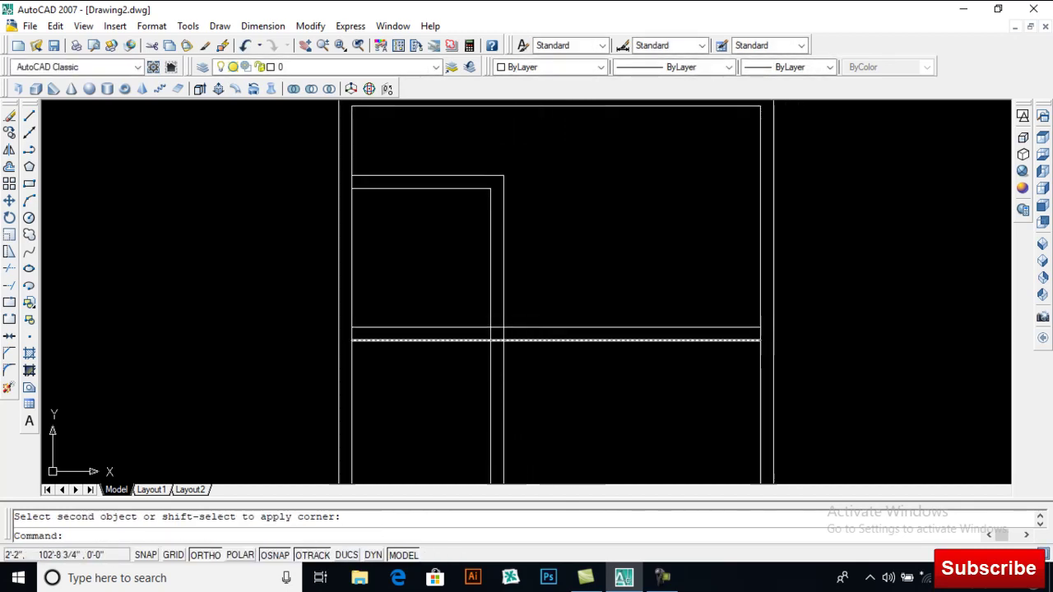
key(Return)
key(Return)
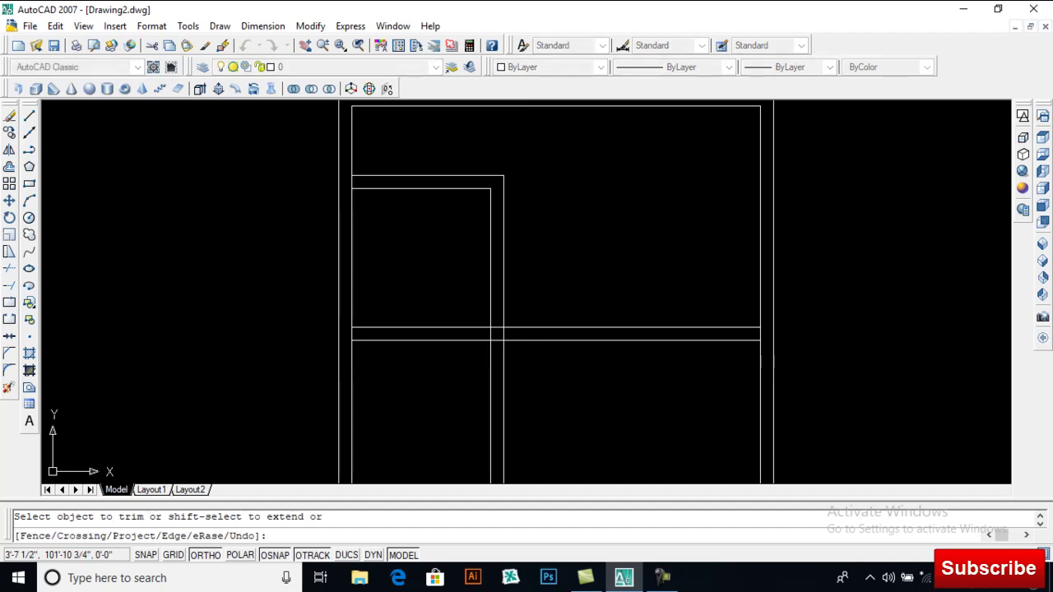
click(548, 360)
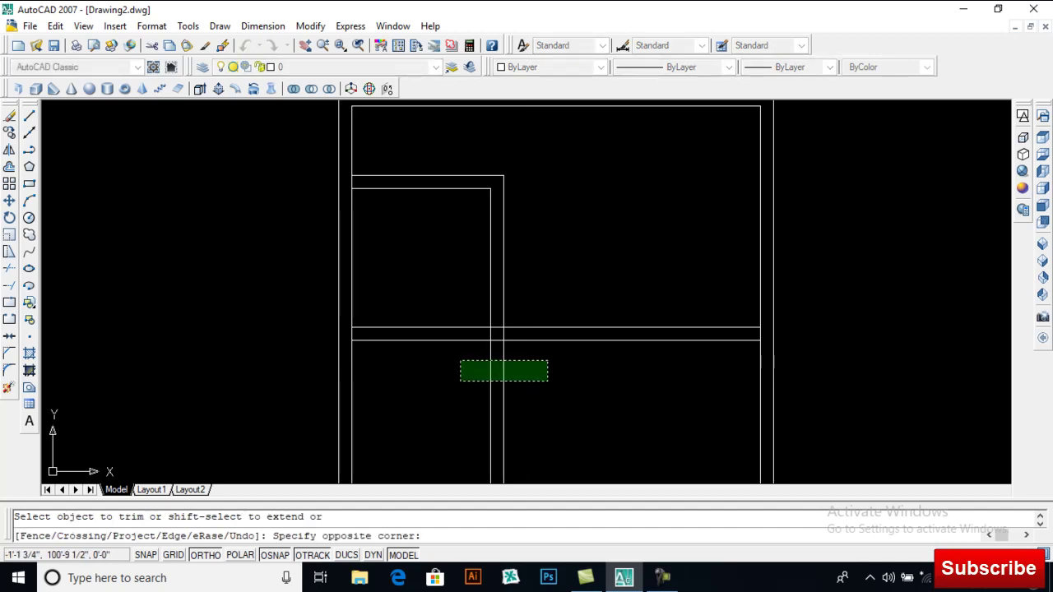
click(460, 381)
scroll(490, 331, up, 3)
click(512, 338)
click(507, 329)
scroll(494, 329, down, 3)
scroll(423, 216, up, 2)
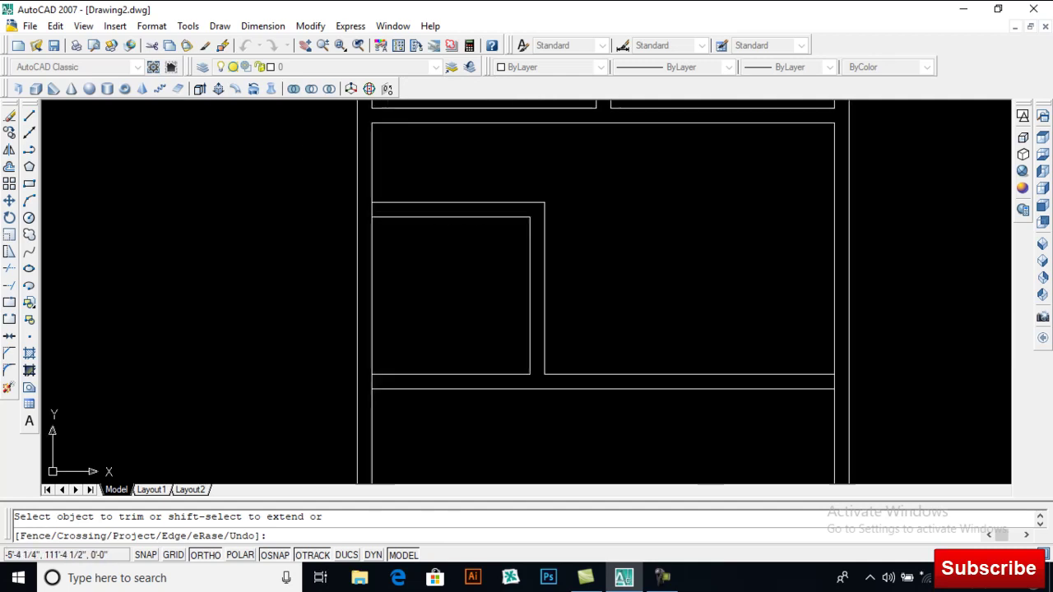
- Trim the left outer wall's inner line where the small room's upper and lower walls meet it
scroll(400, 221, up, 3)
click(343, 199)
scroll(414, 197, down, 6)
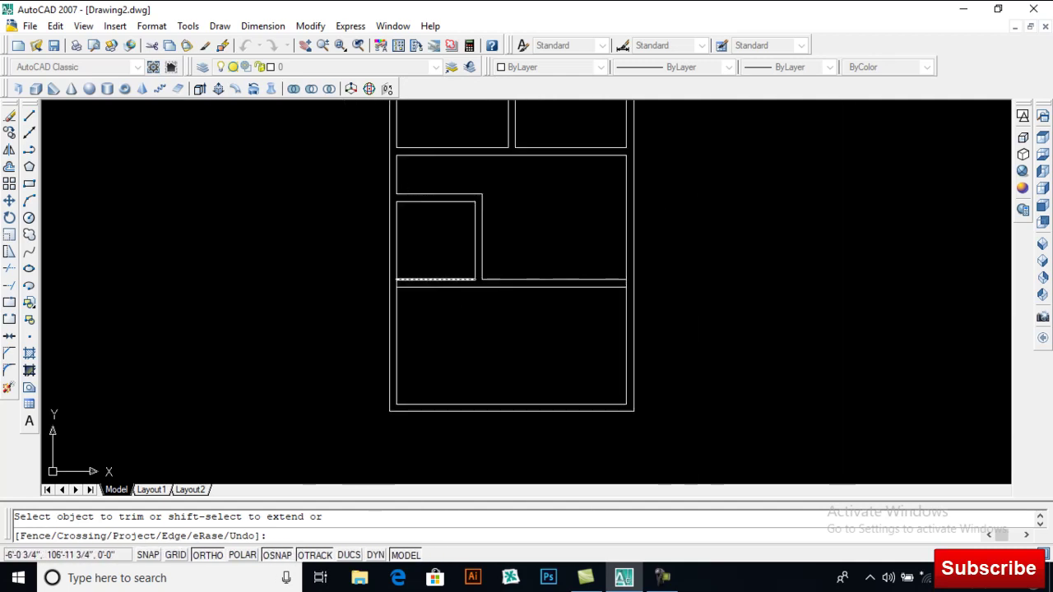
scroll(399, 269, up, 6)
click(401, 319)
scroll(424, 295, down, 8)
scroll(432, 290, up, 2)
key(Return)
- Trim the right outer wall's inner line where the fourth cross wall meets it
middle_drag(560, 251, 543, 282)
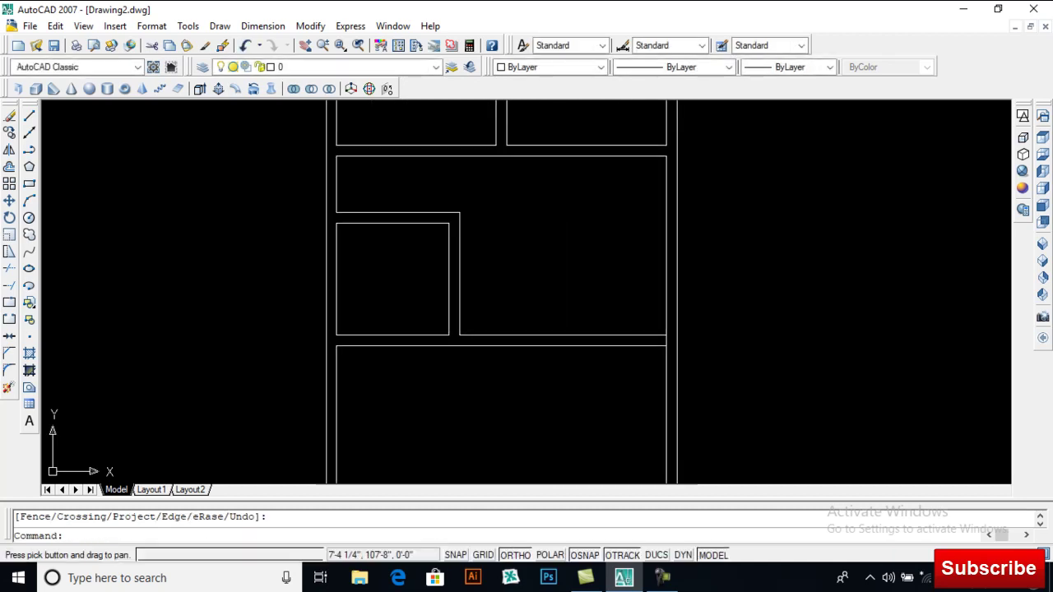
middle_drag(541, 223, 458, 277)
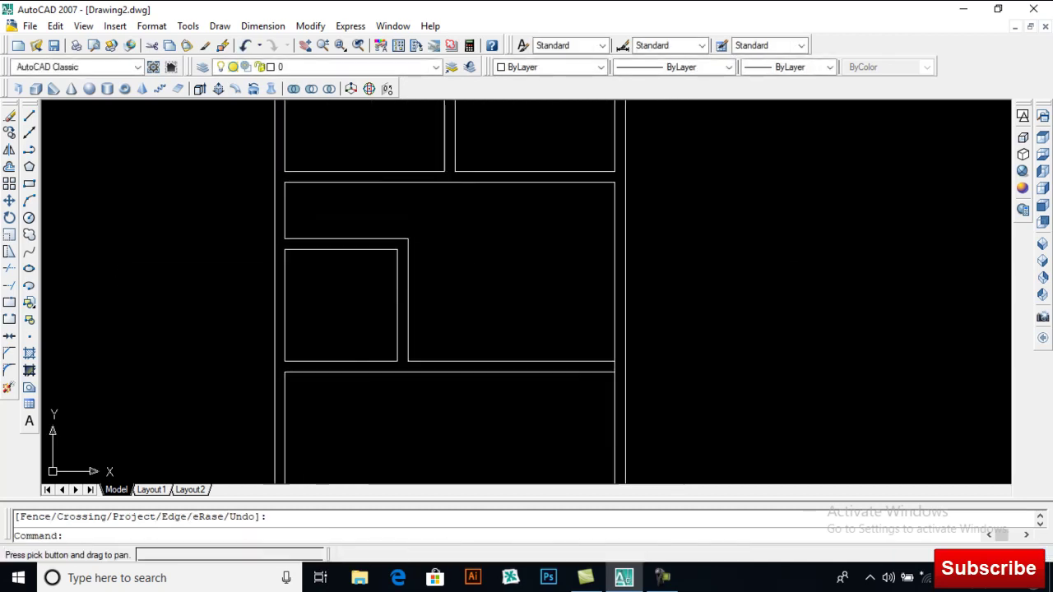
middle_drag(565, 287, 548, 209)
middle_drag(555, 306, 555, 268)
scroll(615, 230, up, 2)
scroll(615, 230, up, 3)
text(tr)
key(Return)
key(Return)
click(616, 190)
scroll(574, 230, down, 4)
scroll(233, 212, up, 2)
key(Return)
- Measure the depth of the bottom room along its right inner wall
scroll(557, 304, down, 2)
text(d)
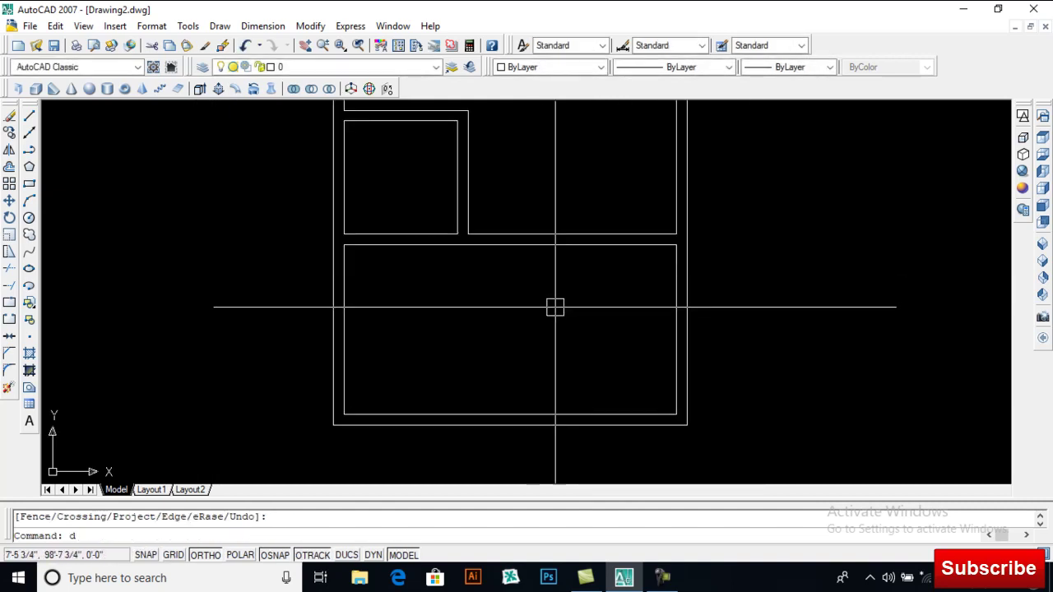
text(i)
key(Return)
click(676, 245)
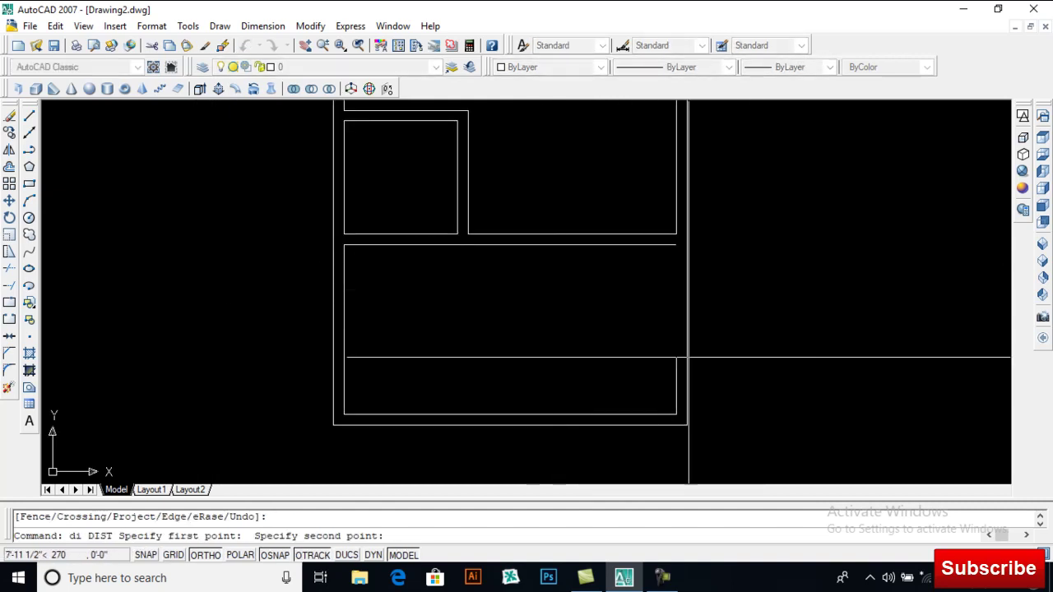
click(677, 407)
- Try offsetting the bottom room's right inner wall line 12' to the left, and delete the resulting line
middle_drag(590, 348, 592, 344)
text(o)
key(Return)
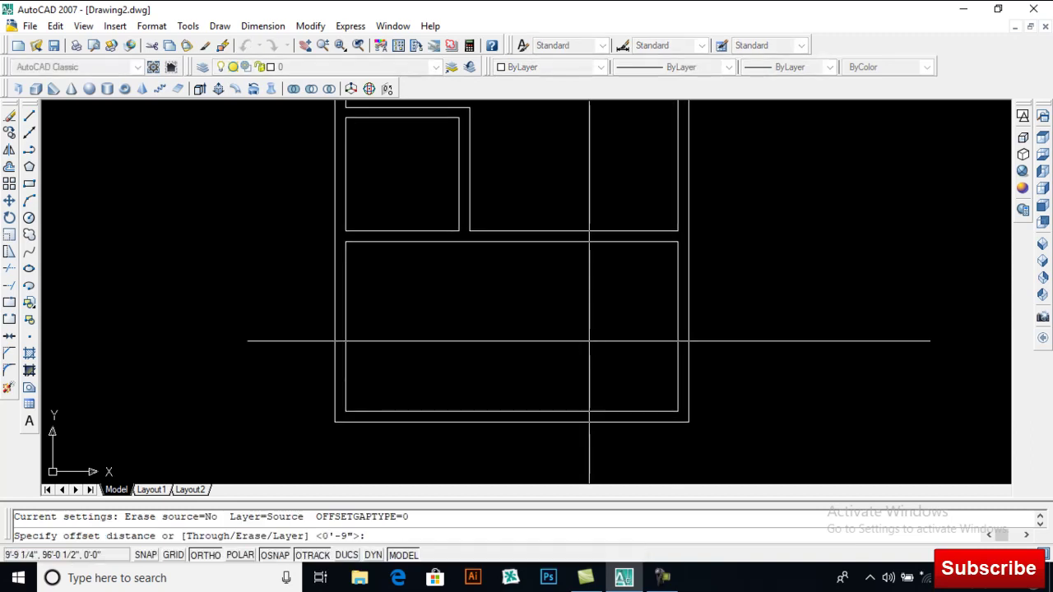
text(12)
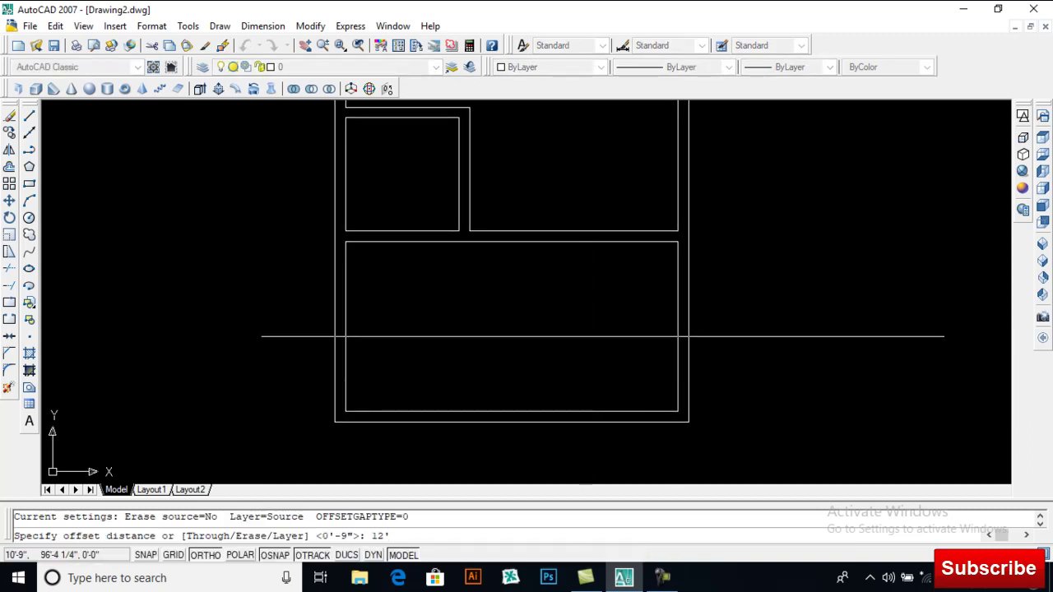
text(')
key(Return)
click(676, 341)
click(590, 364)
key(Return)
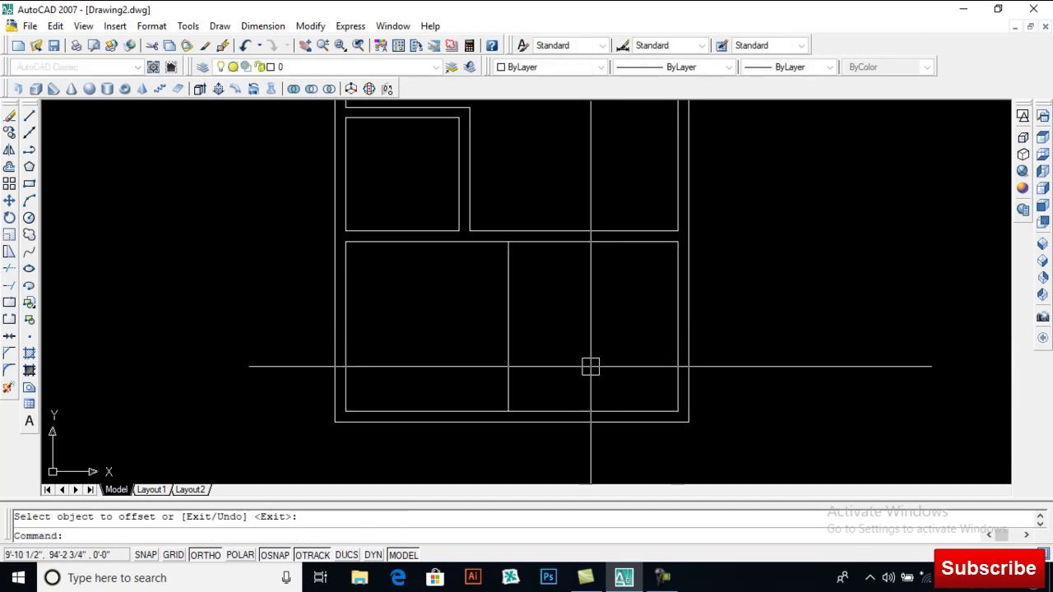
click(517, 341)
key(Delete)
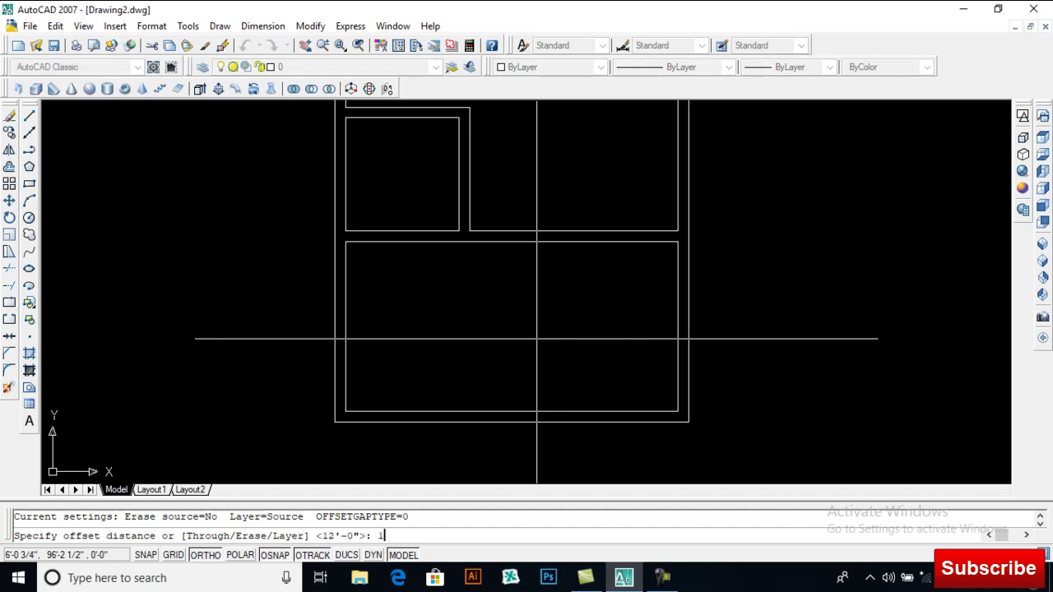
- Offset the bottom room's right inner wall line to the left as the first line of a dividing wall
key(Return)
click(677, 329)
click(617, 351)
key(Return)
- Offset the bottom room's new vertical line 9" to the left to complete the dividing wall
key(Return)
text(9)
key(Return)
click(537, 335)
click(489, 351)
key(Return)
- Trim the horizontal lines between the two dividing wall lines at the top and bottom of the bottom room
scroll(475, 252, up, 3)
middle_drag(475, 252, 465, 263)
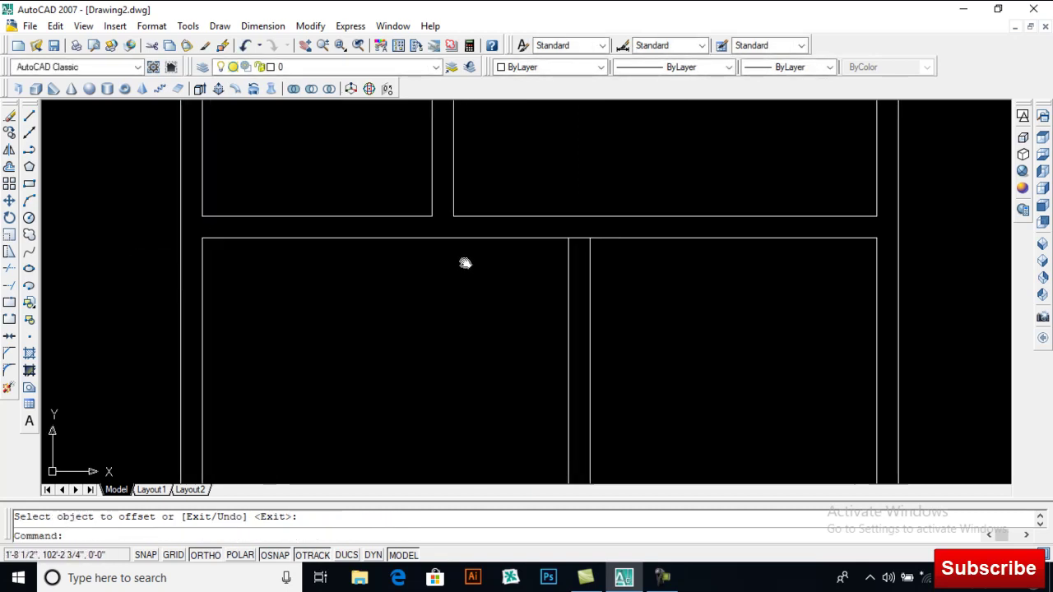
text(tr)
key(Return)
key(Return)
scroll(582, 247, up, 2)
click(578, 239)
scroll(574, 220, down, 3)
scroll(573, 304, up, 3)
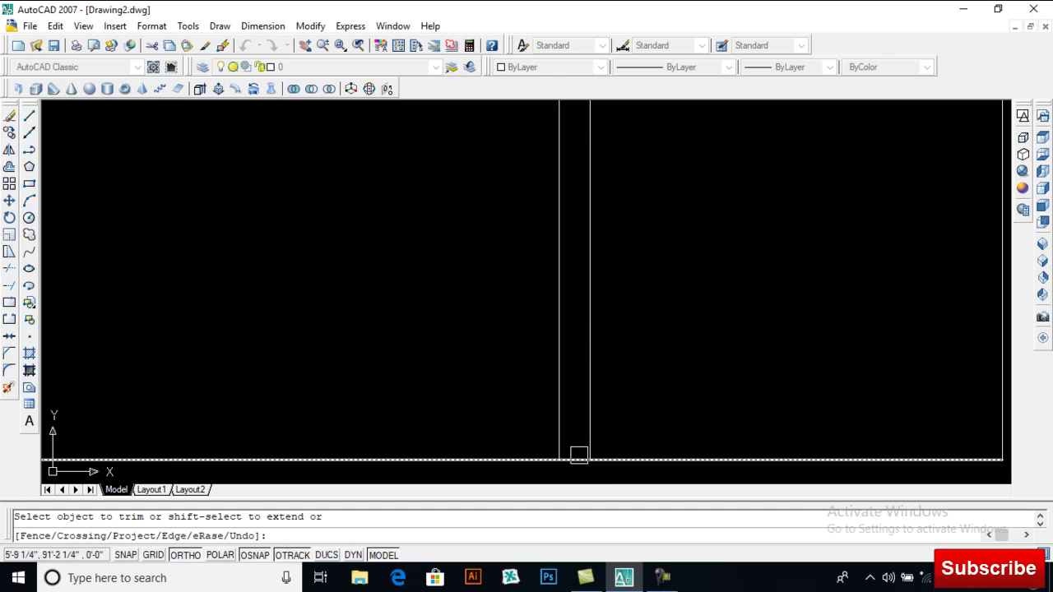
scroll(579, 454, down, 3)
mouse_move(597, 339)
middle_down()
mouse_move(545, 356)
mouse_move(555, 314)
mouse_move(630, 310)
middle_up()
key(Return)
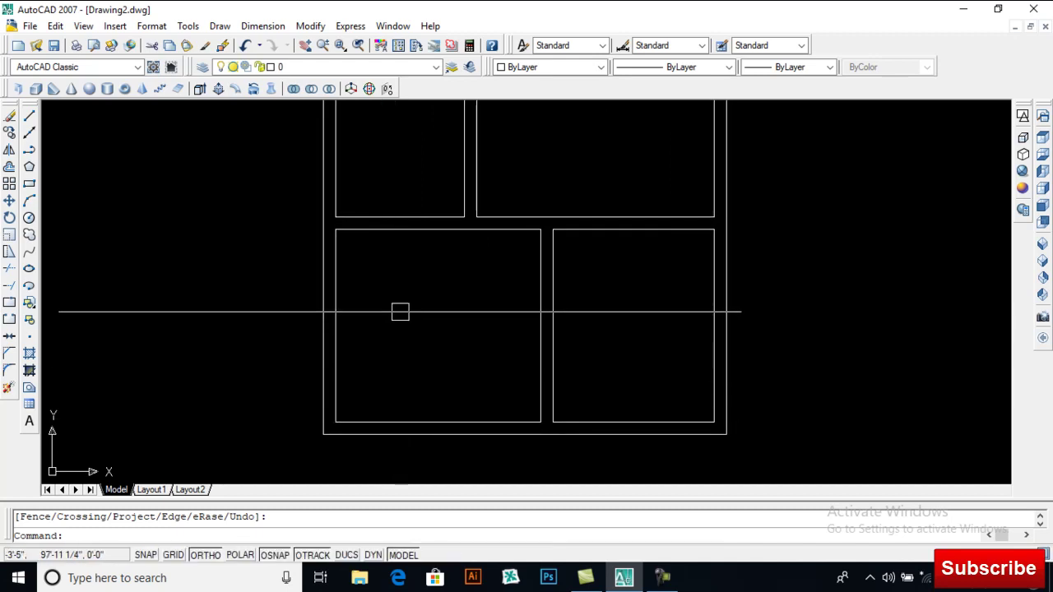
- Offset the left and right inner wall lines of the top room inward by the same distance
middle_drag(388, 249, 389, 321)
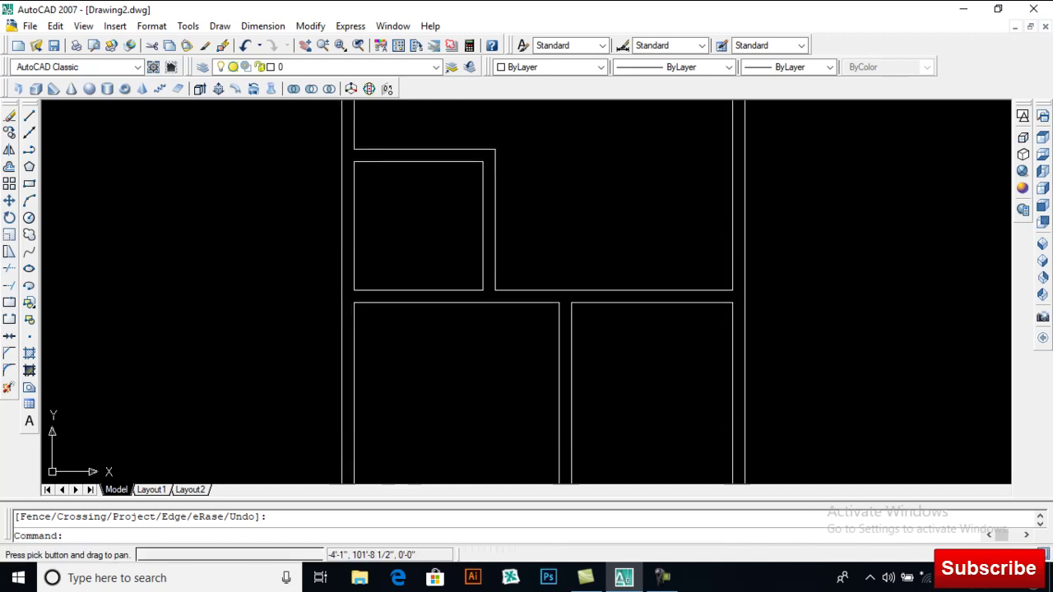
middle_drag(387, 269, 393, 337)
mouse_move(651, 234)
middle_down()
mouse_move(576, 359)
mouse_move(576, 446)
middle_up()
middle_drag(478, 282, 490, 378)
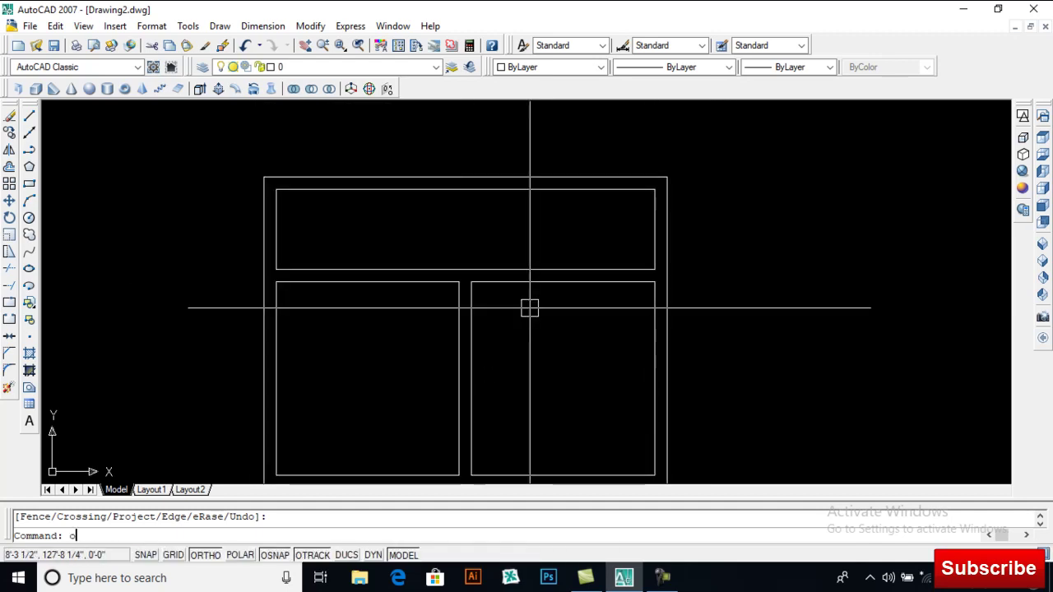
key(Return)
key(Return)
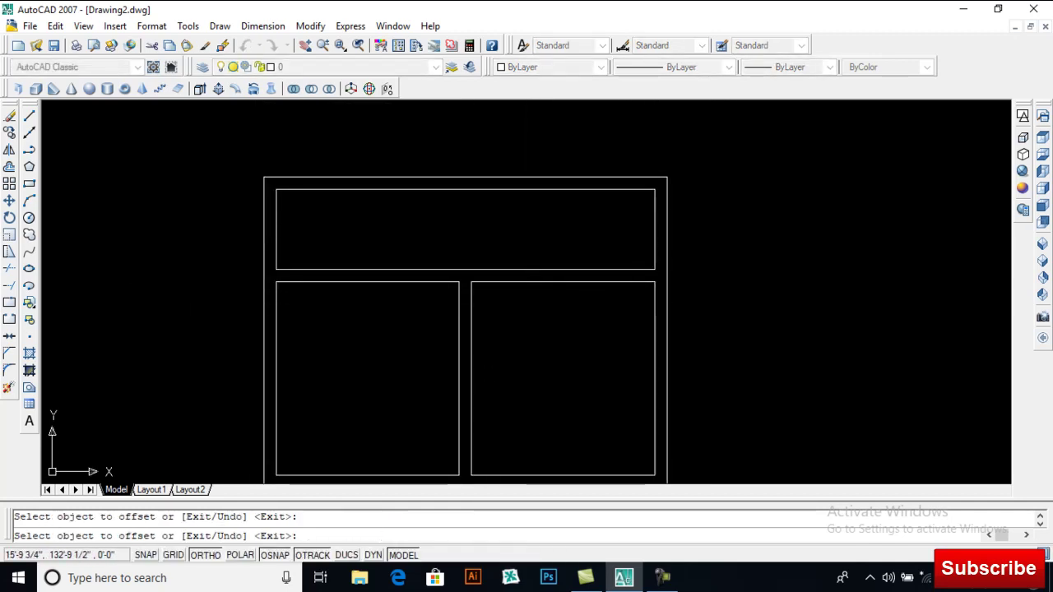
click(282, 235)
key(Return)
- Offset the top room's two new vertical lines toward its centre to give both partition walls their thickness
text(o)
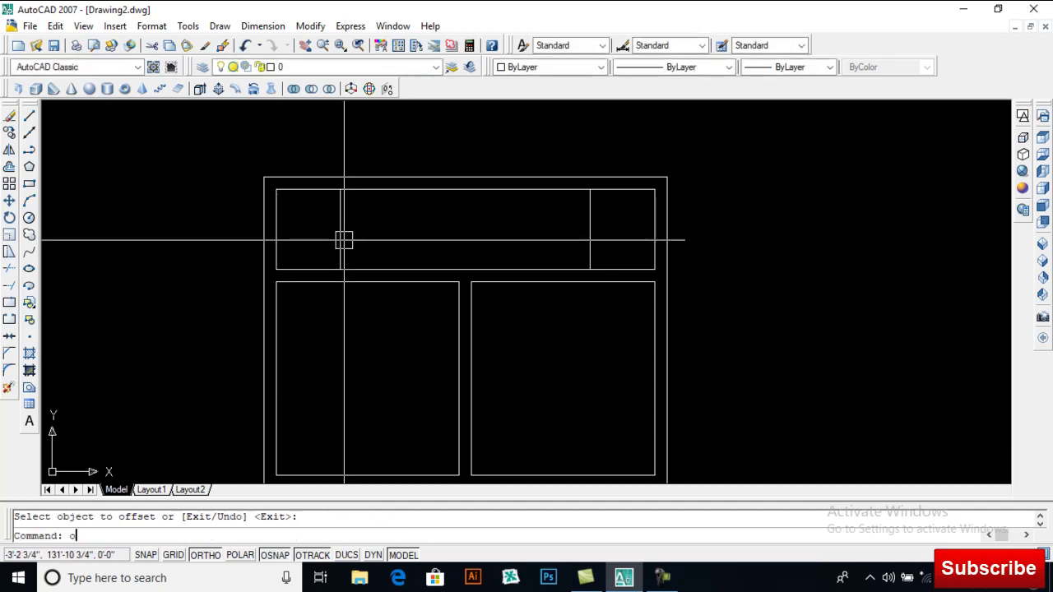
key(Return)
text(5)
key(Return)
click(341, 225)
click(362, 227)
click(576, 229)
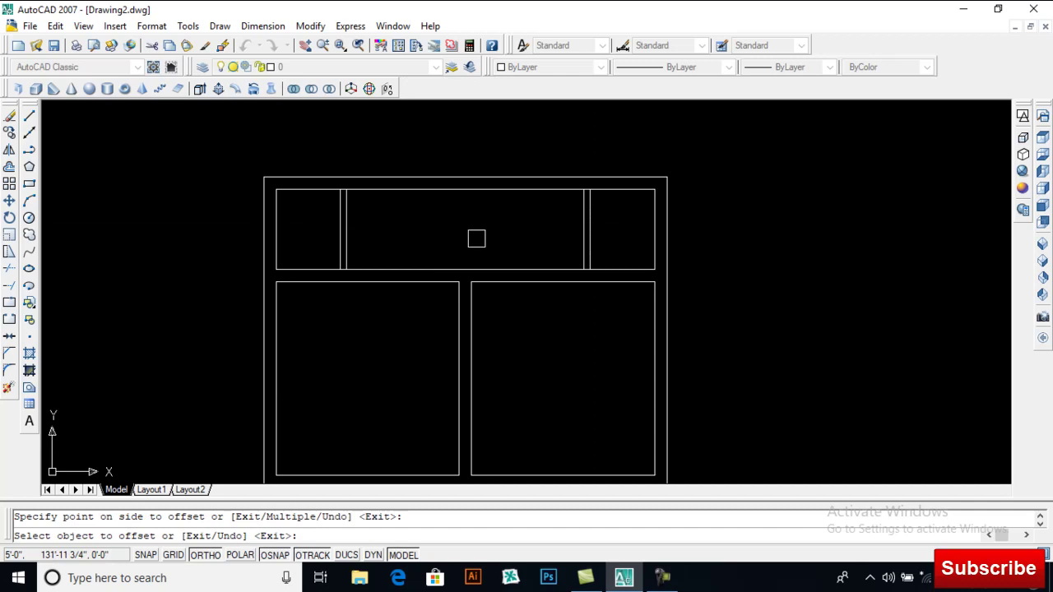
key(Return)
- Trim the horizontal room lines between each partition wall's two lines at the upper and lower ends
scroll(358, 210, up, 4)
text(tr)
key(Return)
key(Return)
scroll(333, 177, up, 4)
scroll(329, 189, down, 3)
scroll(353, 310, up, 5)
scroll(353, 310, down, 5)
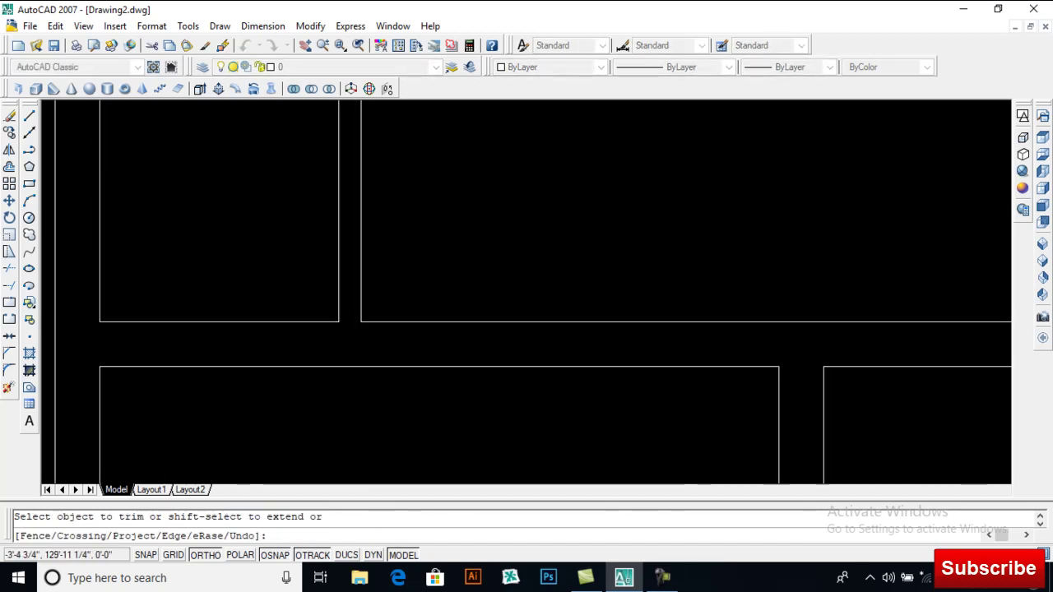
scroll(701, 212, up, 3)
scroll(700, 212, down, 2)
scroll(669, 354, up, 4)
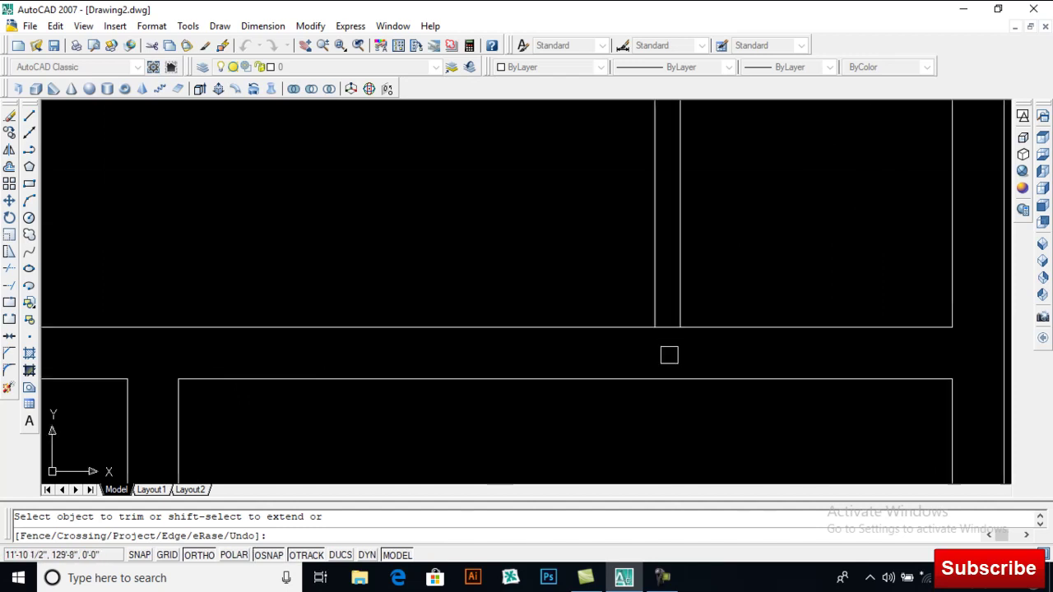
click(667, 323)
scroll(641, 313, down, 4)
key(Return)
- Offset the outer wall lines of both small top rooms inward and both faces of the central dividing wall outward by 4.5"
middle_drag(377, 361, 445, 266)
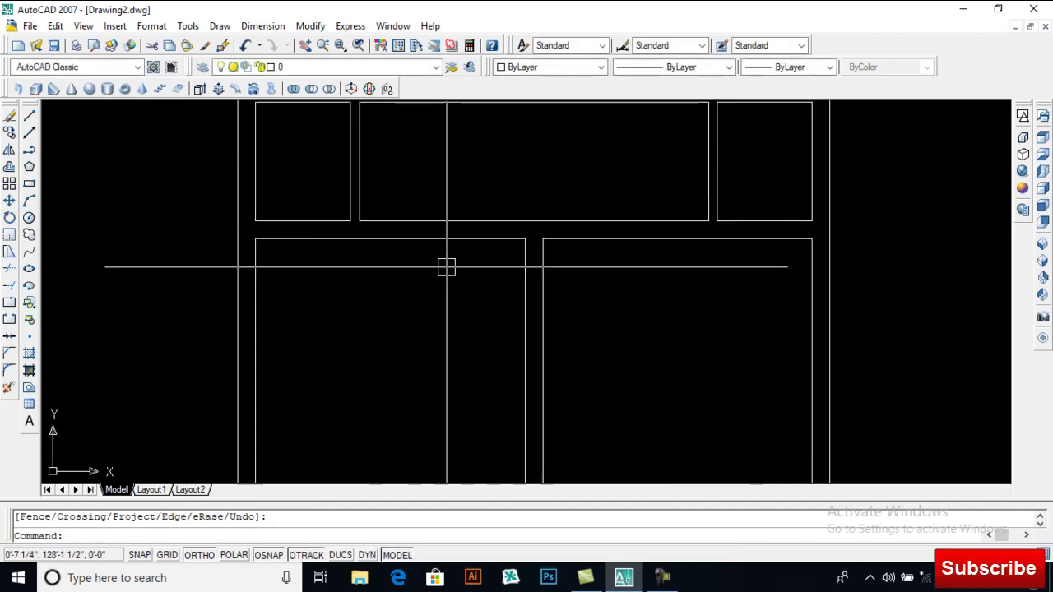
text(o)
key(Return)
text(4.5)
key(Return)
click(254, 195)
click(343, 209)
scroll(380, 205, down, 2)
scroll(638, 197, up, 3)
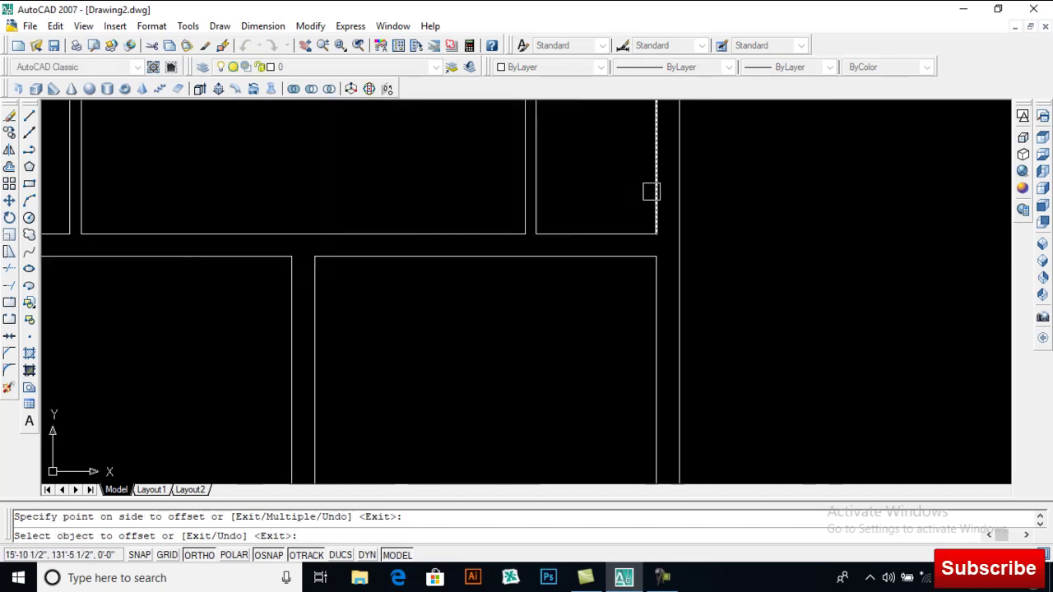
scroll(589, 201, down, 3)
scroll(503, 301, up, 3)
click(467, 329)
click(541, 338)
click(446, 346)
click(445, 347)
key(Return)
- Offset the new lines beside the central dividing wall 3'-6" outward to mark a door opening on each side
middle_drag(455, 353, 461, 274)
text(o)
key(Return)
text(40)
key(Return)
click(481, 267)
click(506, 271)
click(392, 288)
key(Return)
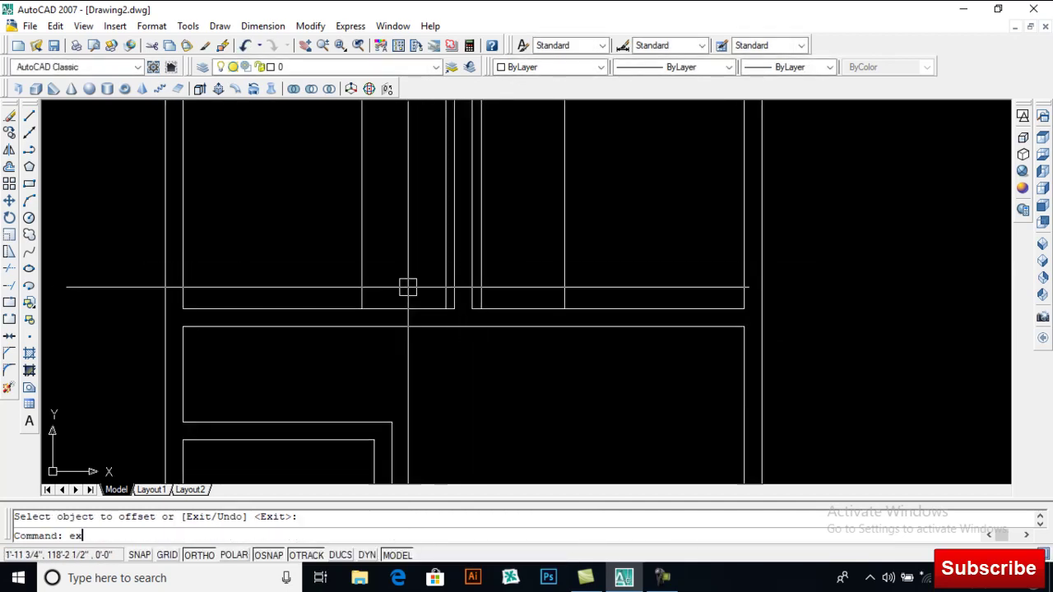
- Extend the two door lines of the lower-left room down across the horizontal wall below it
text(ex)
key(Return)
click(363, 295)
key(Return)
click(447, 284)
key(Return)
- Trim the wall and surplus door lines to open the doorway left of the central dividing wall
text(tr)
key(Return)
key(Return)
click(404, 326)
click(375, 309)
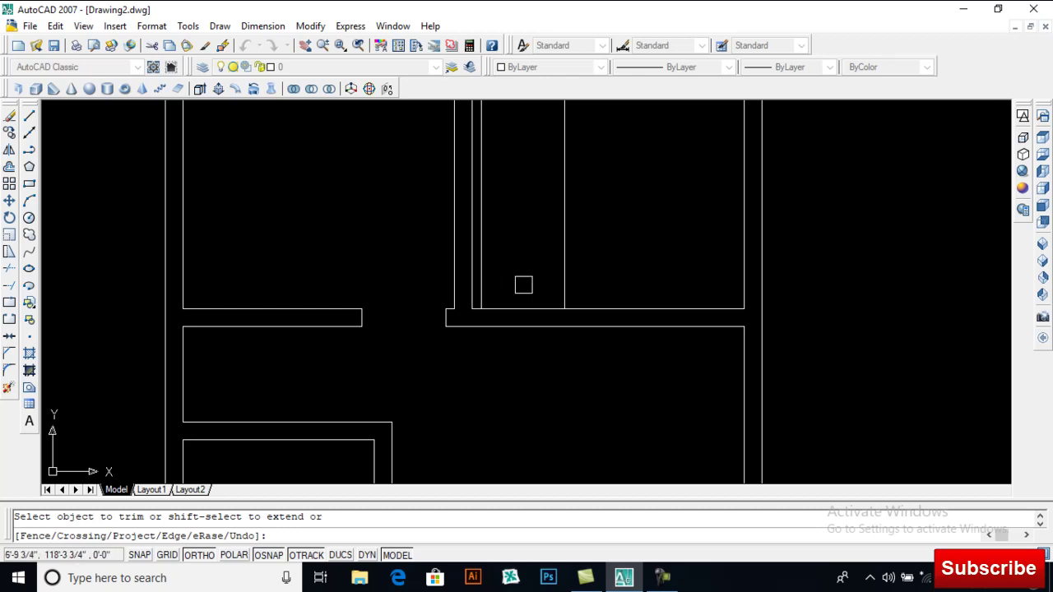
key(Escape)
key(Escape)
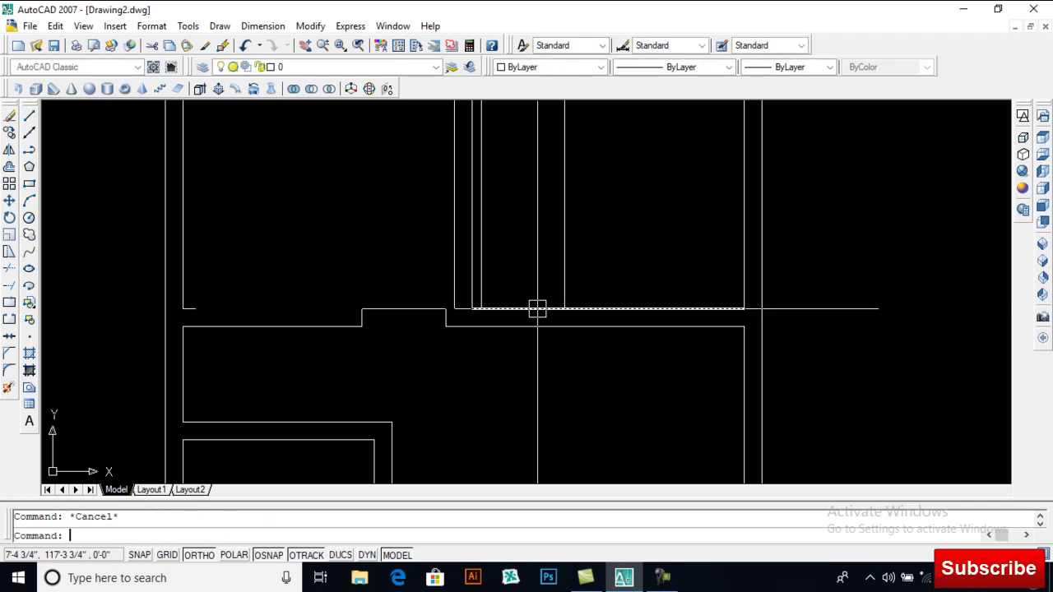
text(tr)
key(Return)
key(Return)
key(Escape)
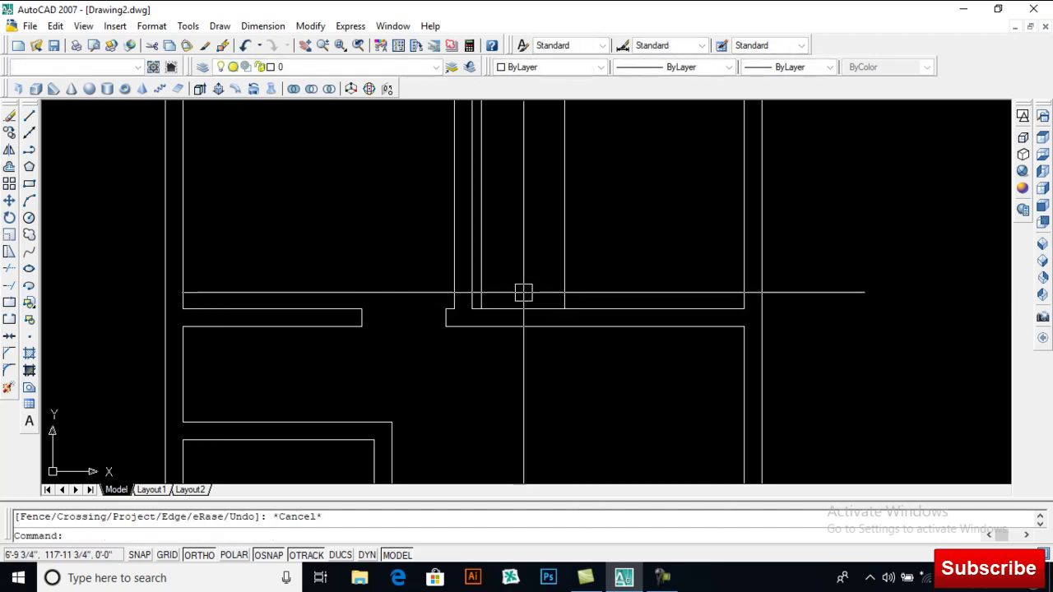
- Extend the two door lines right of the central dividing wall down across the horizontal wall
text(ex)
key(Return)
click(483, 300)
key(Return)
key(Return)
- Trim the wall and surplus lines to open the doorway right of the central dividing wall
text(tr)
key(Return)
key(Return)
scroll(492, 286, down, 5)
key(Return)
- Offset the short-distance line in each small top room 30" inward to mark its door width
scroll(477, 278, up, 6)
middle_drag(477, 277, 488, 327)
text(o)
key(Return)
text(30)
key(Return)
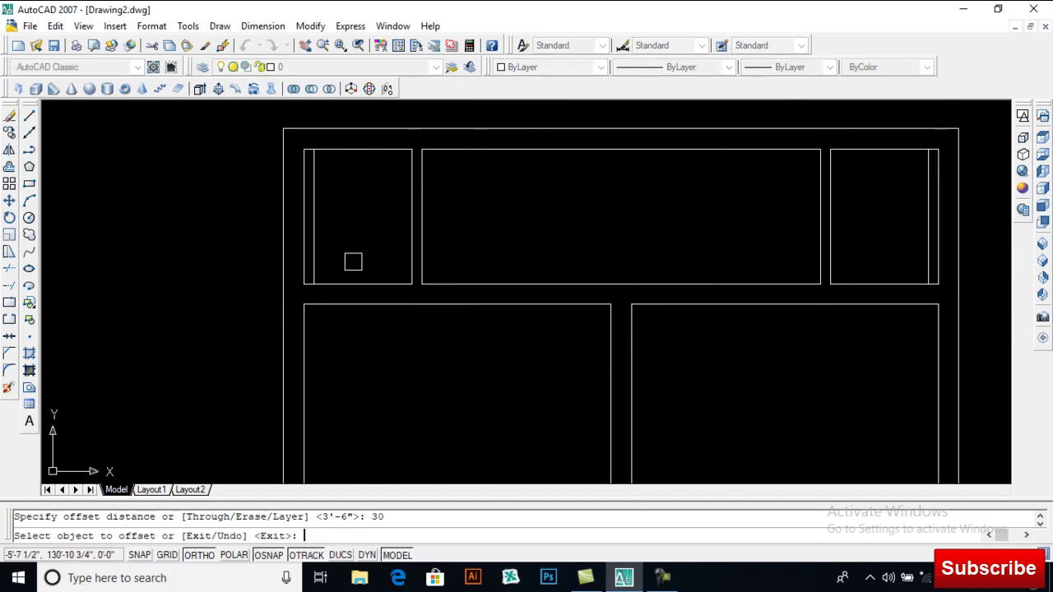
click(314, 266)
click(372, 264)
click(928, 251)
click(880, 259)
key(Return)
- Extend the door lines of both small top rooms down across the horizontal wall beneath them
text(ex)
key(Return)
key(Return)
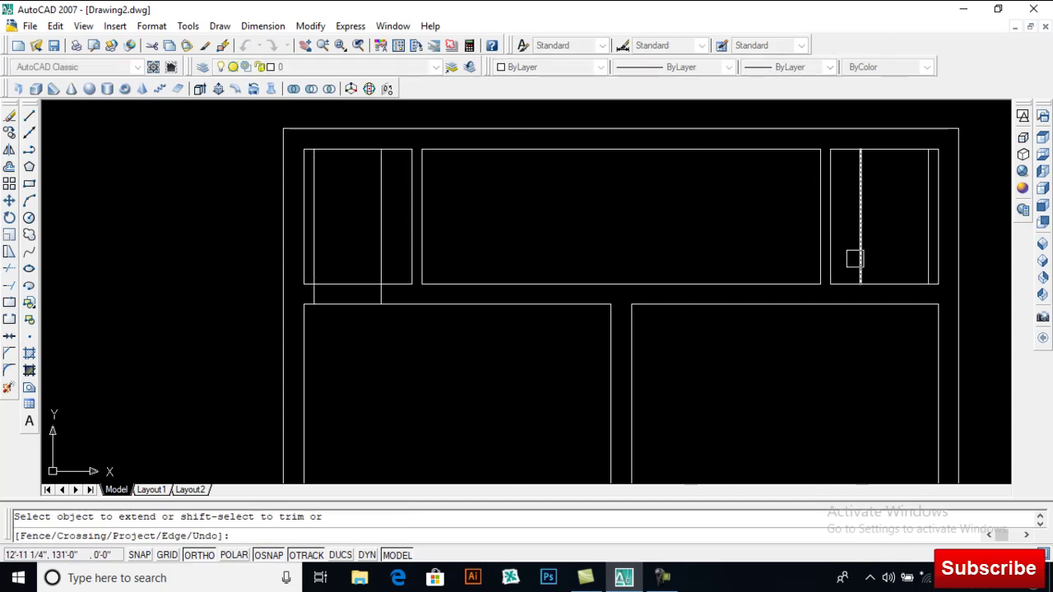
key(Return)
- Trim the wall segments and surplus door lines to open a doorway below each small top room
text(ex)
key(Return)
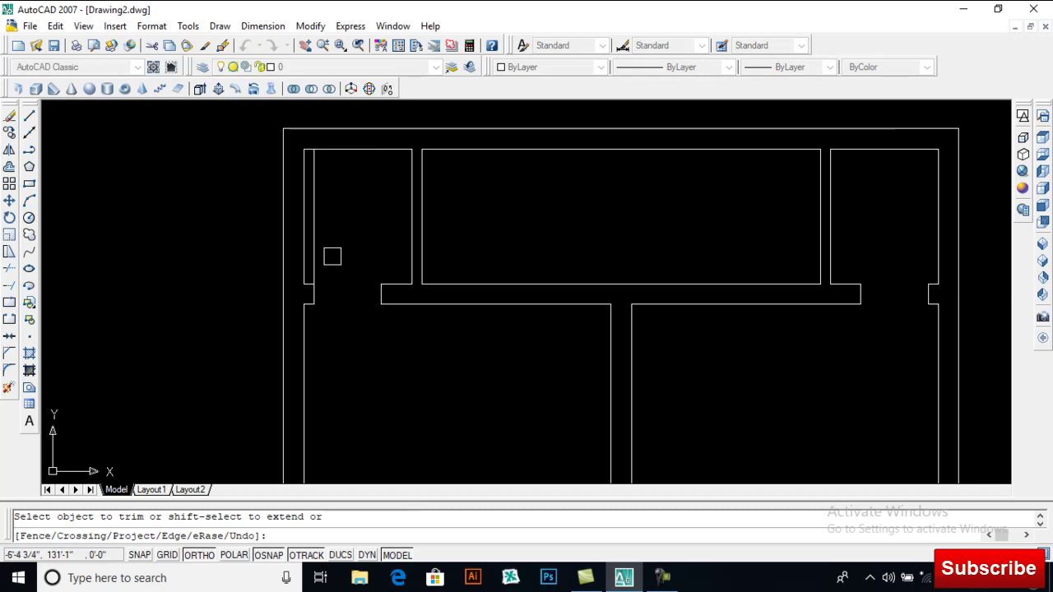
scroll(461, 222, down, 5)
key(Return)
scroll(407, 232, up, 4)
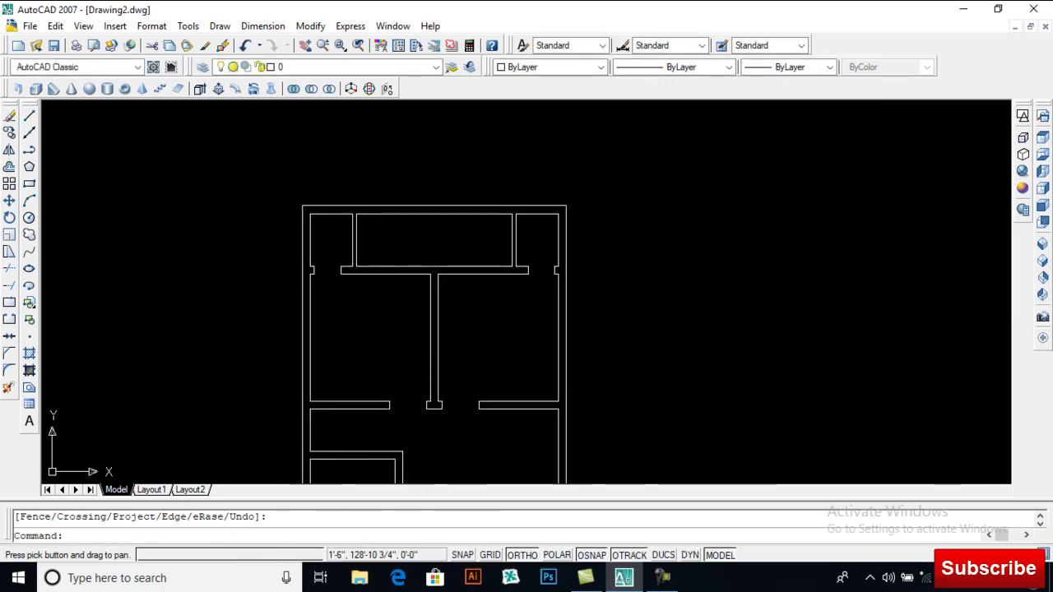
scroll(460, 238, down, 2)
mouse_move(505, 353)
middle_down()
mouse_move(498, 267)
mouse_move(512, 272)
mouse_move(519, 247)
middle_up()
mouse_move(558, 322)
middle_down()
mouse_move(548, 304)
mouse_move(558, 193)
middle_up()
scroll(580, 221, up, 5)
text(l)
scroll(580, 272, down, 4)
key(space)
mouse_move(505, 164)
middle_down()
mouse_move(514, 398)
mouse_move(517, 385)
middle_up()
scroll(512, 272, up, 2)
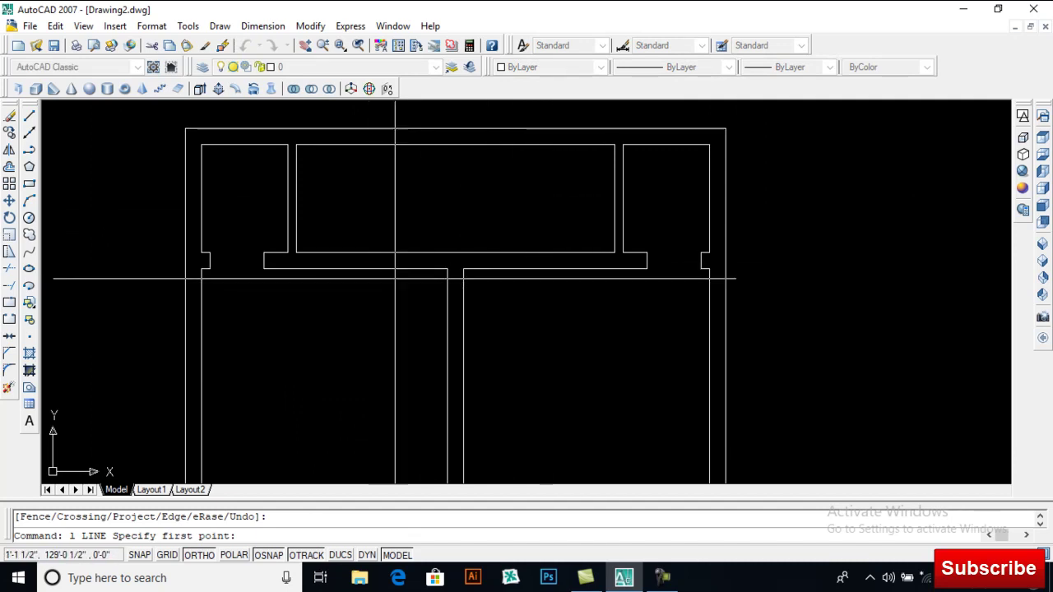
key(space)
key(Escape)
- Draw a vertical line across the middle of the horizontal wall section right of the right doorway
middle_drag(511, 350, 503, 123)
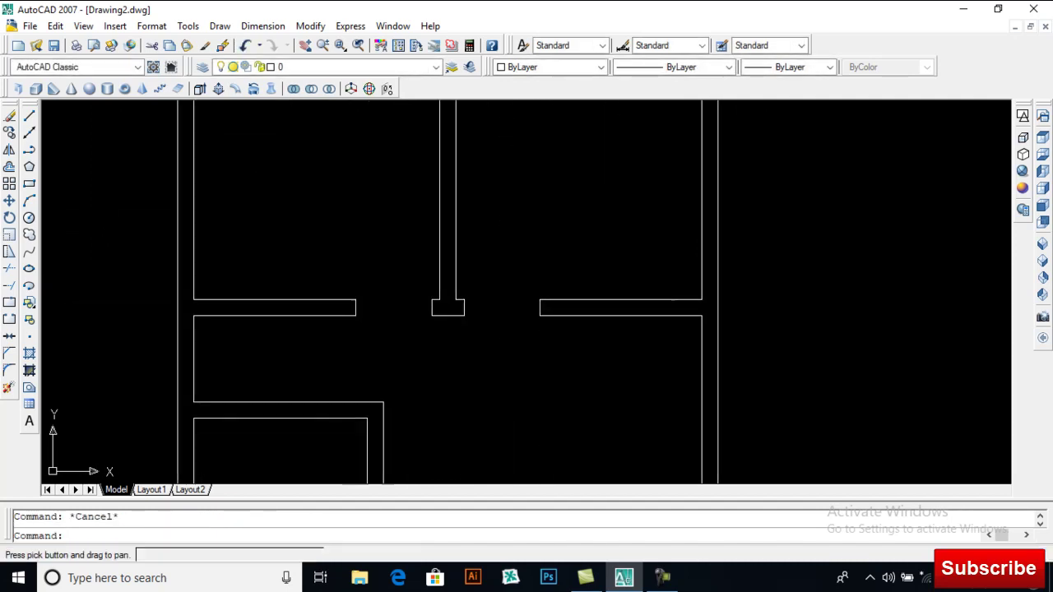
key(Return)
click(620, 299)
click(621, 332)
key(Return)
- Offset the right wall section's centre line 3' to both sides to mark the window opening
scroll(640, 327, up, 1)
text(o)
key(Return)
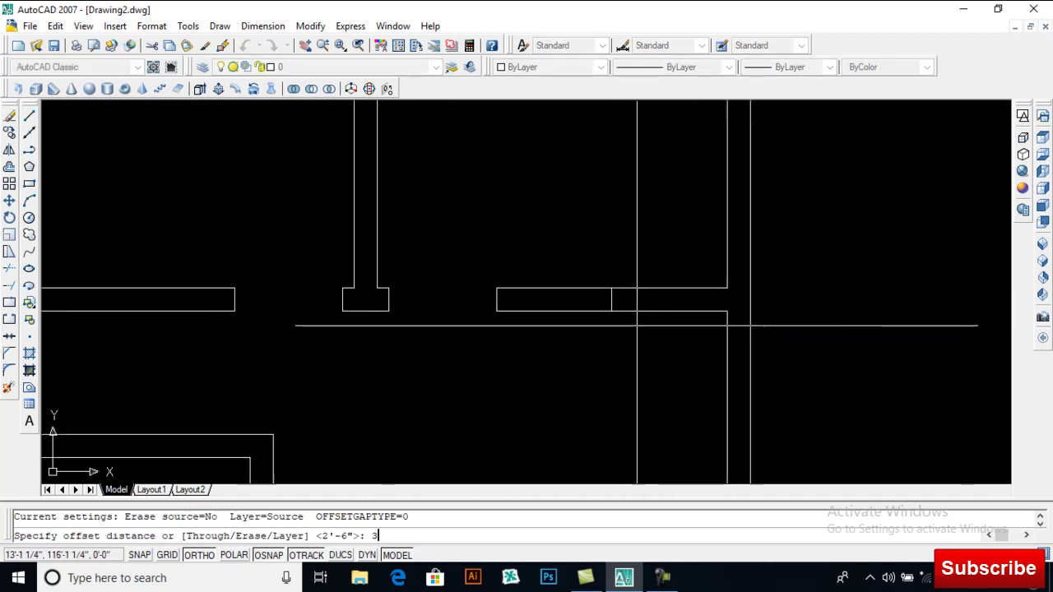
scroll(613, 288, up, 1)
text(3')
key(Return)
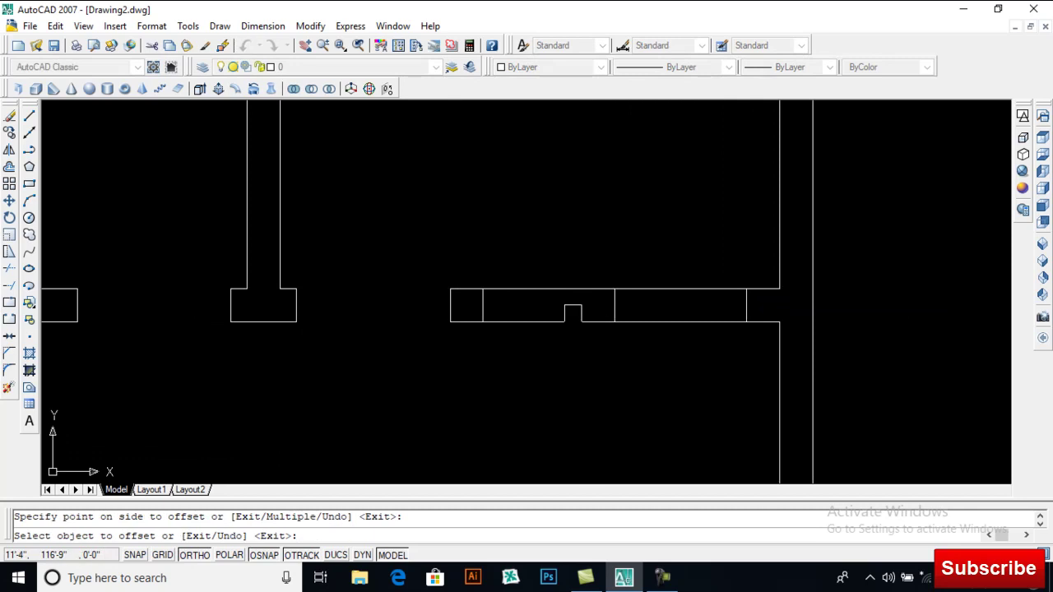
key(Return)
- Trim both wall lines between the window's end lines and delete the centre line
text(tr)
key(Return)
key(Return)
click(570, 301)
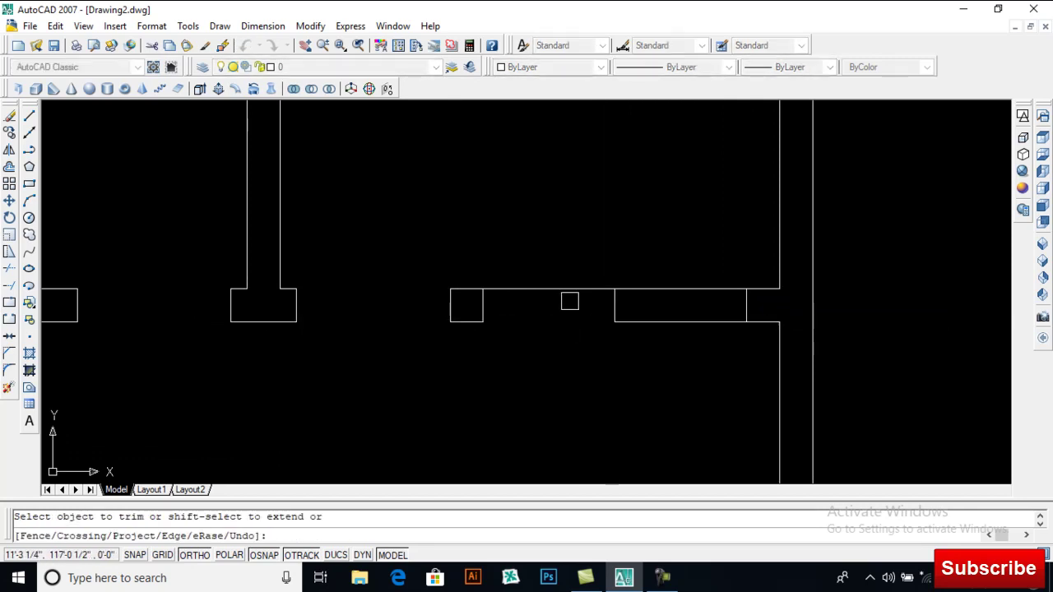
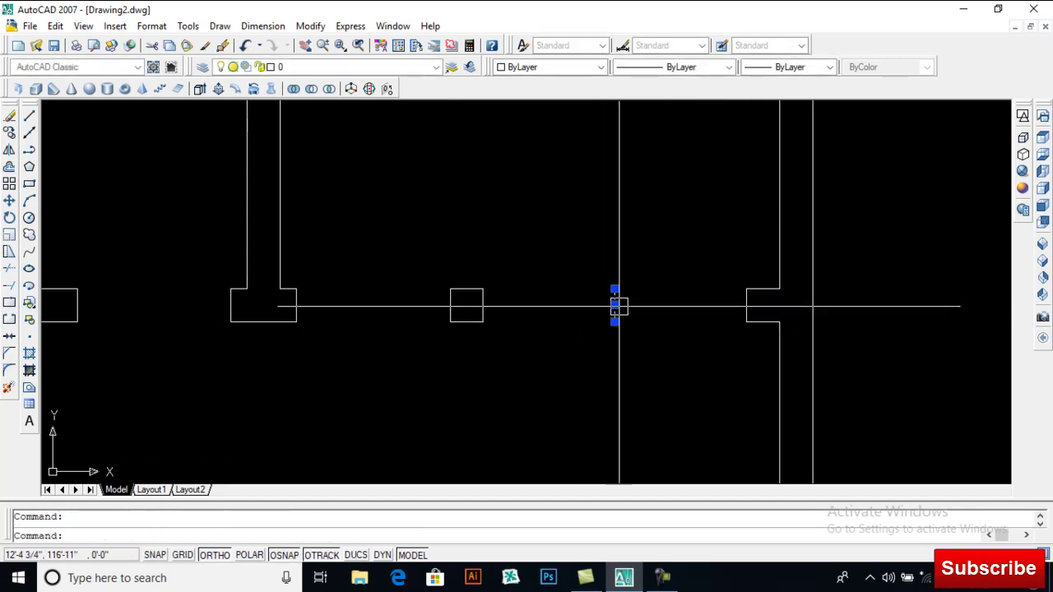
key(Delete)
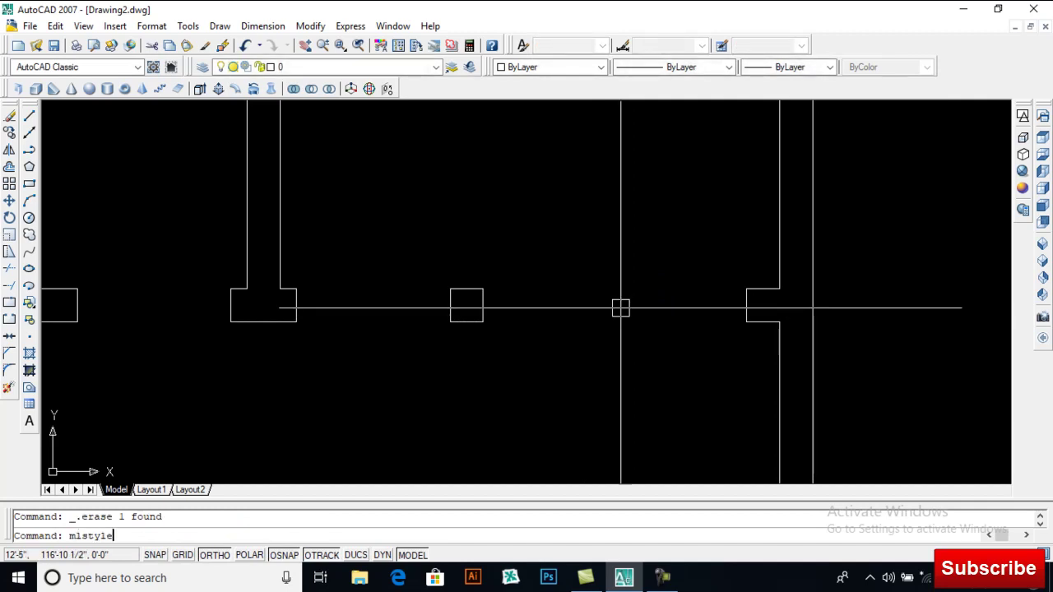
- Create a new multiline style named window
key(Return)
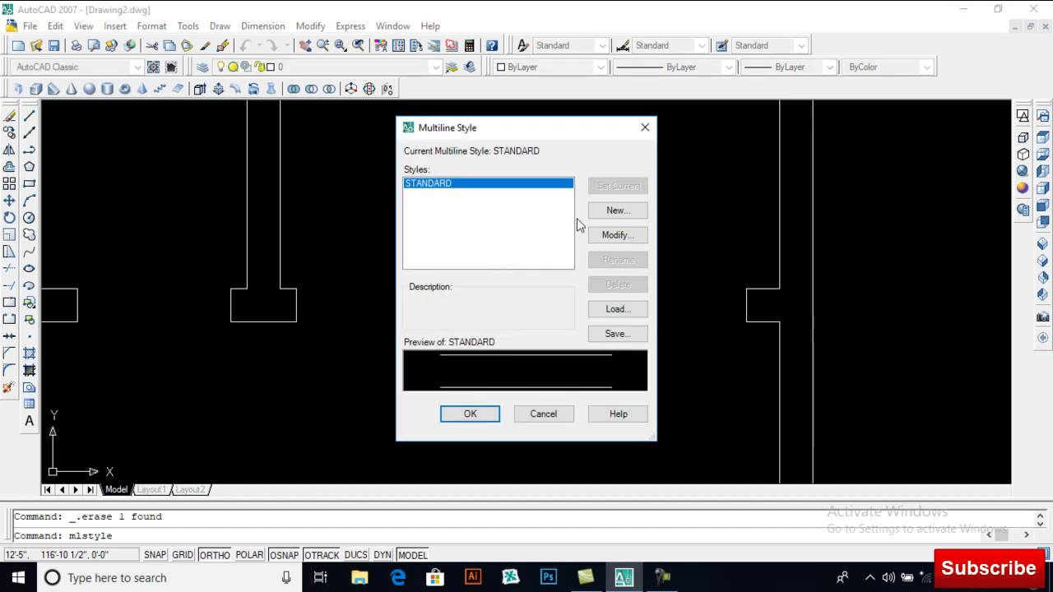
click(611, 212)
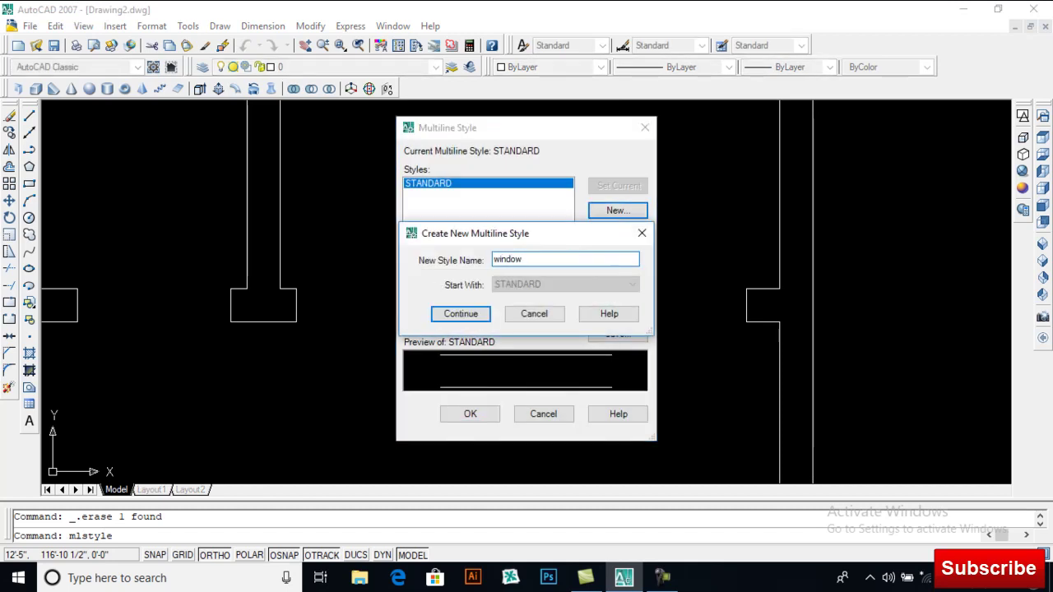
click(458, 310)
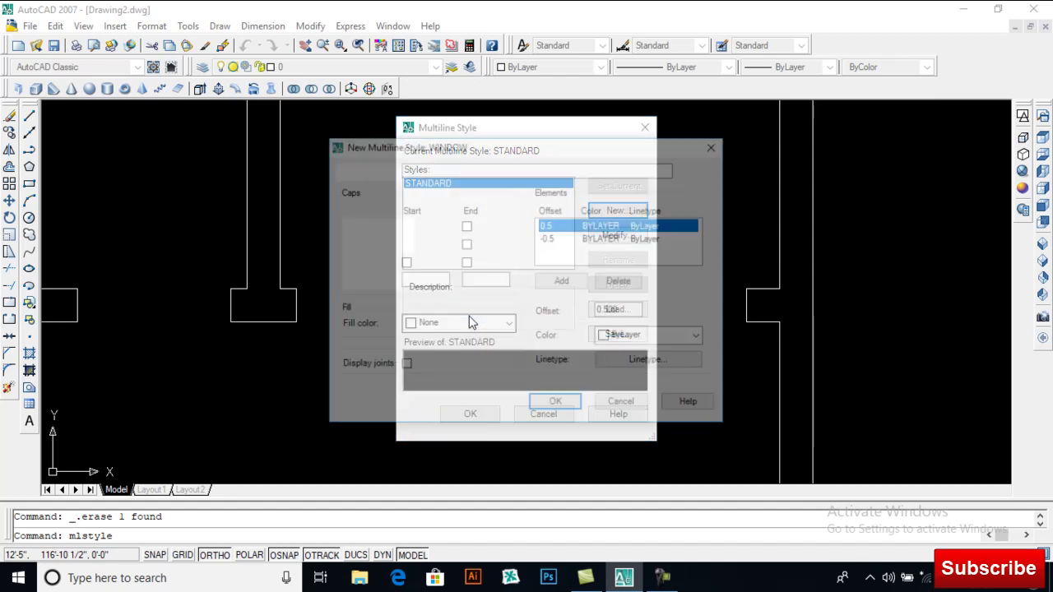
- Replace the window style's default elements with offsets 9, 5.5, 3.5 and 0, and set the style current
click(625, 288)
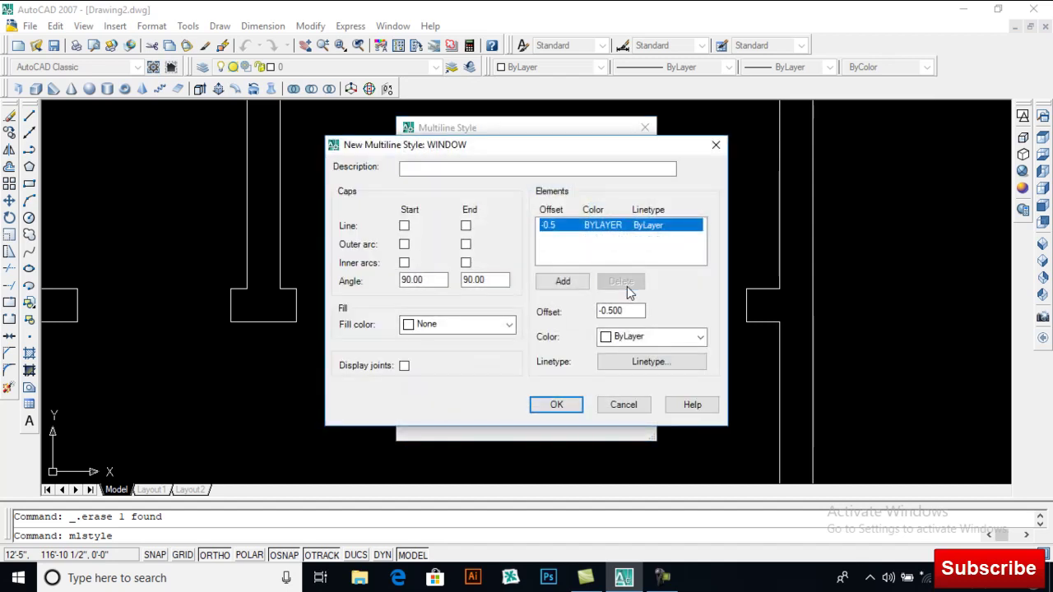
click(564, 282)
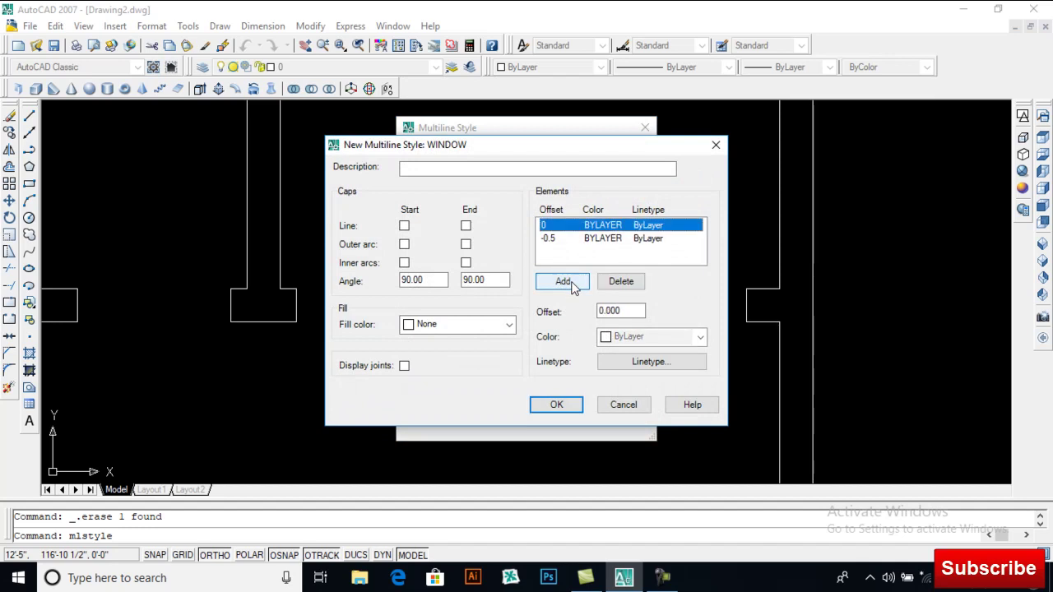
click(550, 239)
click(620, 283)
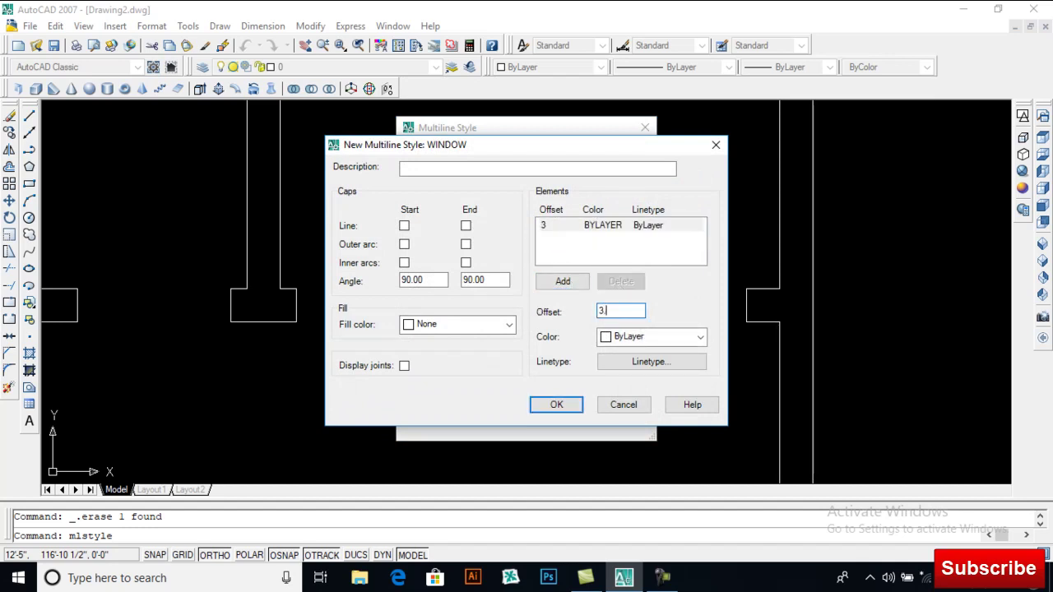
click(563, 284)
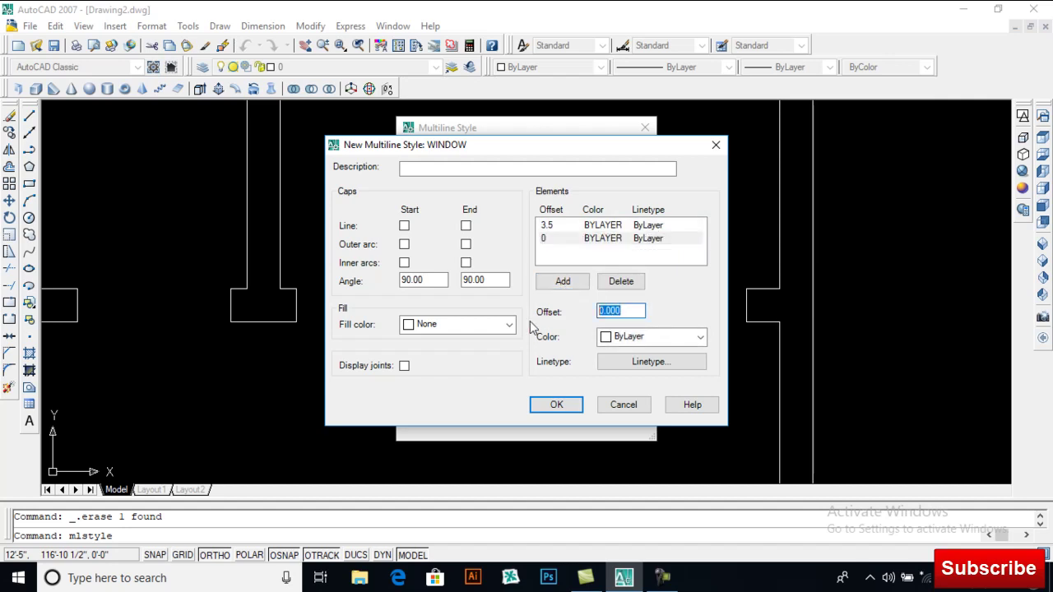
click(576, 283)
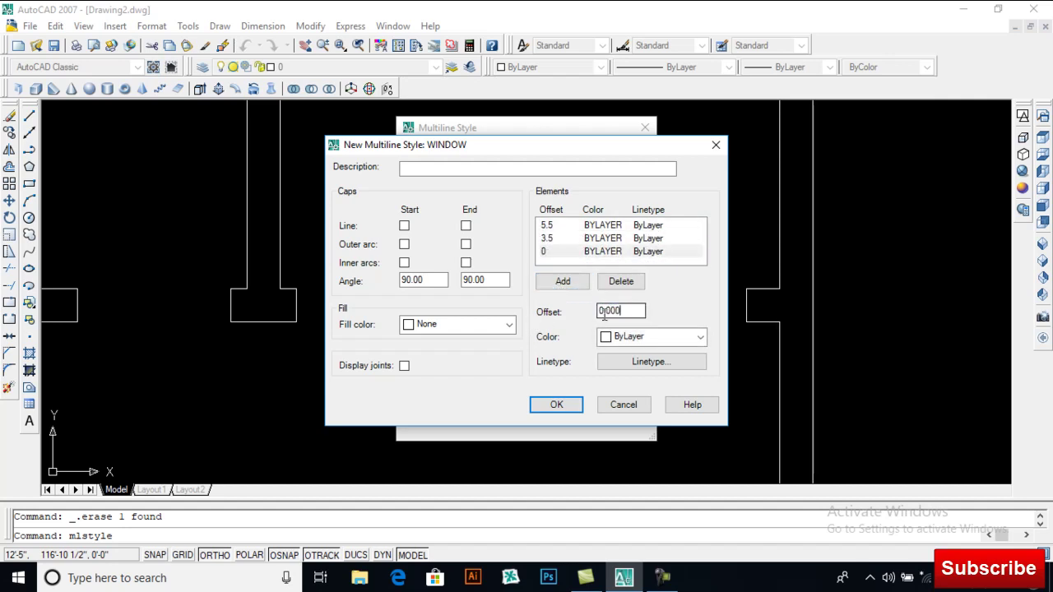
text(9)
click(553, 283)
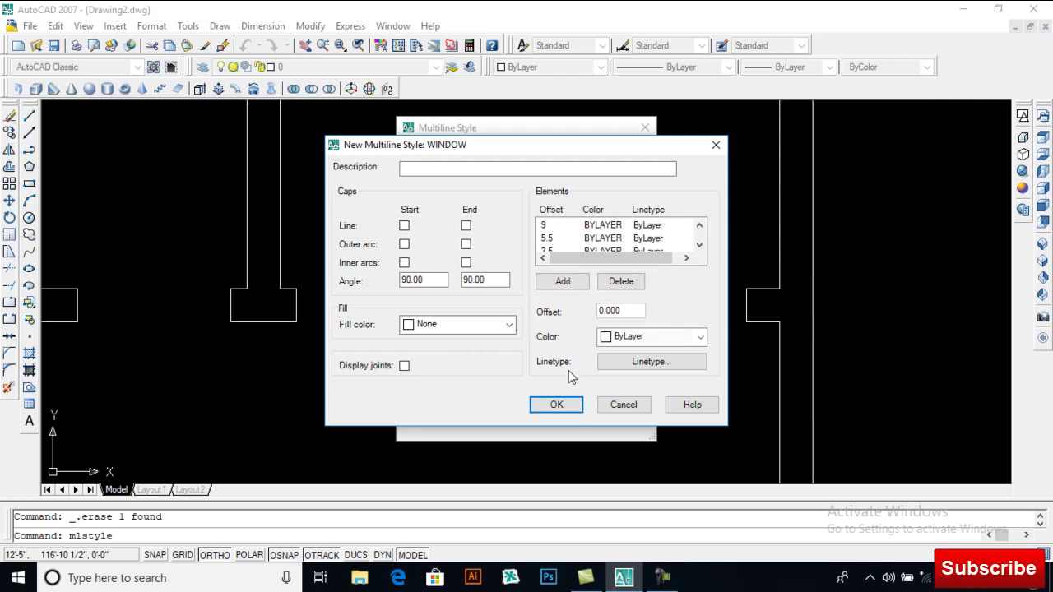
click(558, 406)
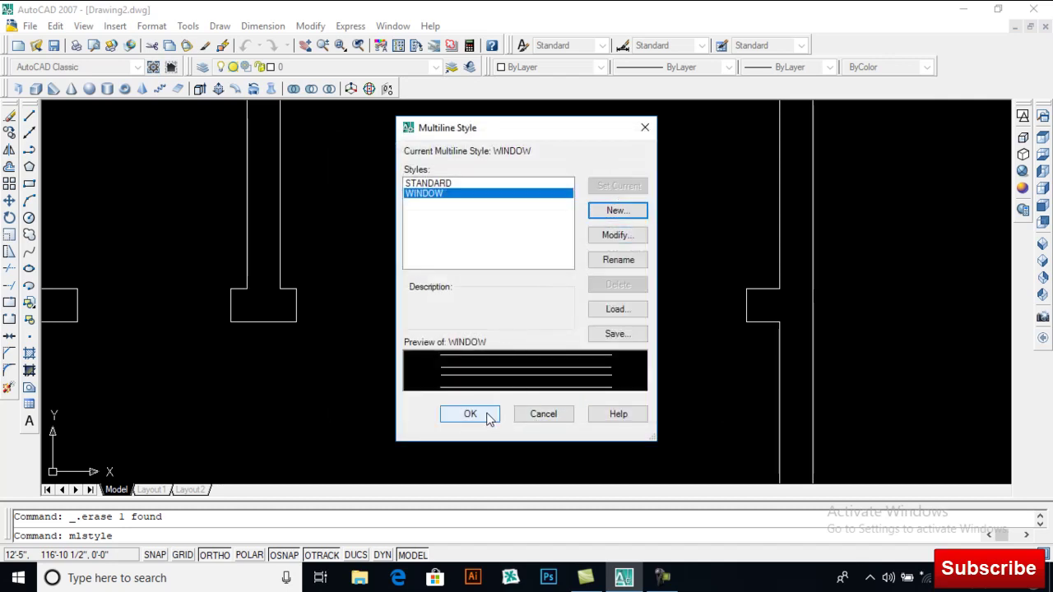
click(470, 414)
- Draw a window multiline between the upper corners of the opening in the right wall section
text(ml)
key(Return)
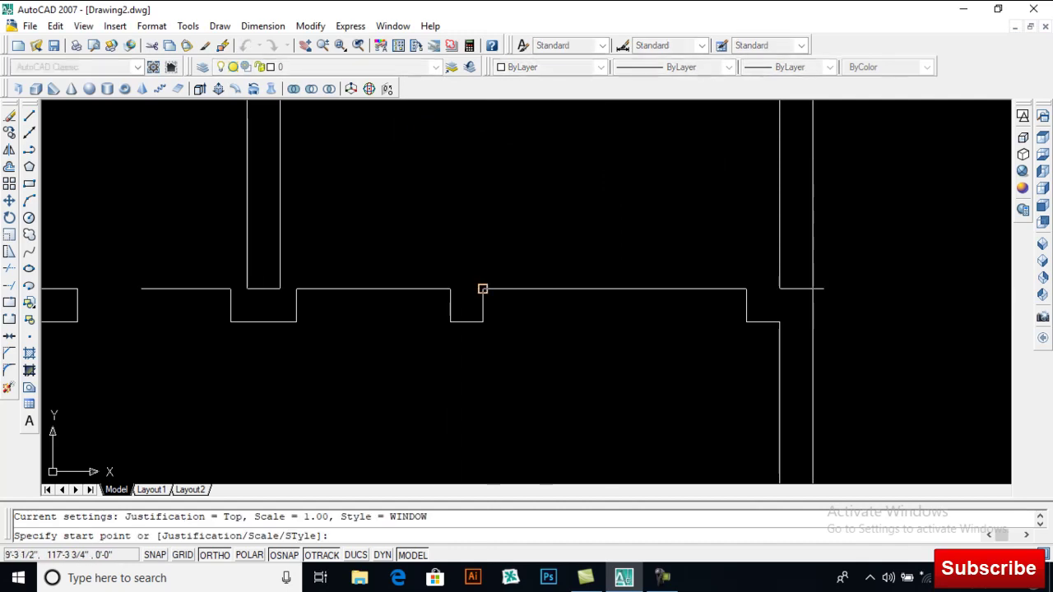
click(483, 289)
click(746, 289)
key(Return)
- Draw a vertical line downward from the middle of the horizontal wall section left of the left doorway
scroll(732, 339, down, 2)
middle_drag(192, 317, 431, 351)
text(l)
key(Return)
click(471, 350)
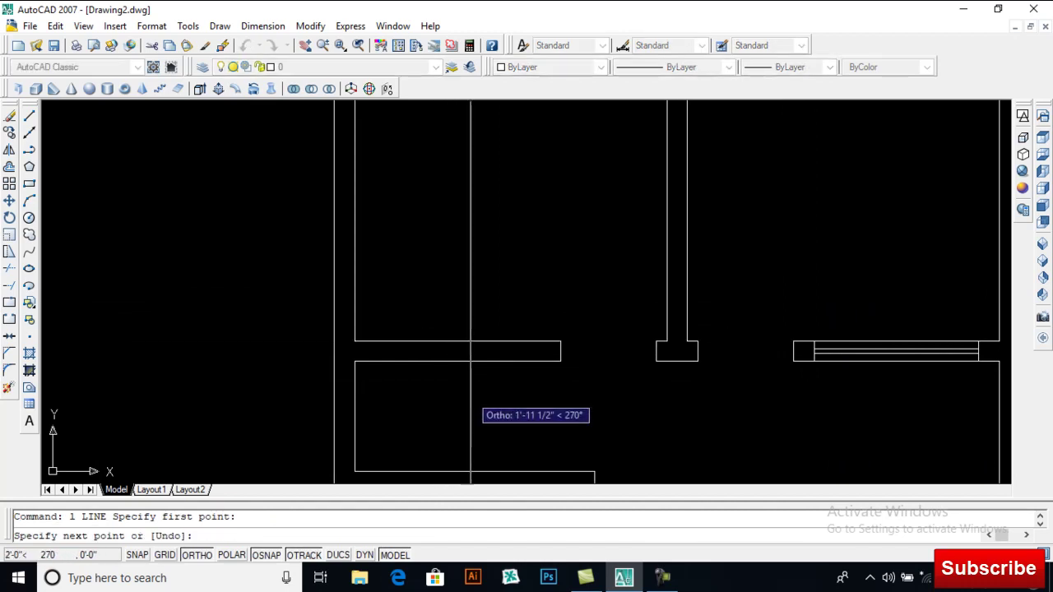
key(Return)
- Offset the left wall section's centre line 3' to both sides to mark its window opening
text(o)
key(Return)
key(Return)
click(458, 381)
click(492, 379)
click(457, 379)
click(437, 380)
key(Return)
- Erase the left wall section's centre line and trim the two window side lines back to the wall's lower face
click(455, 389)
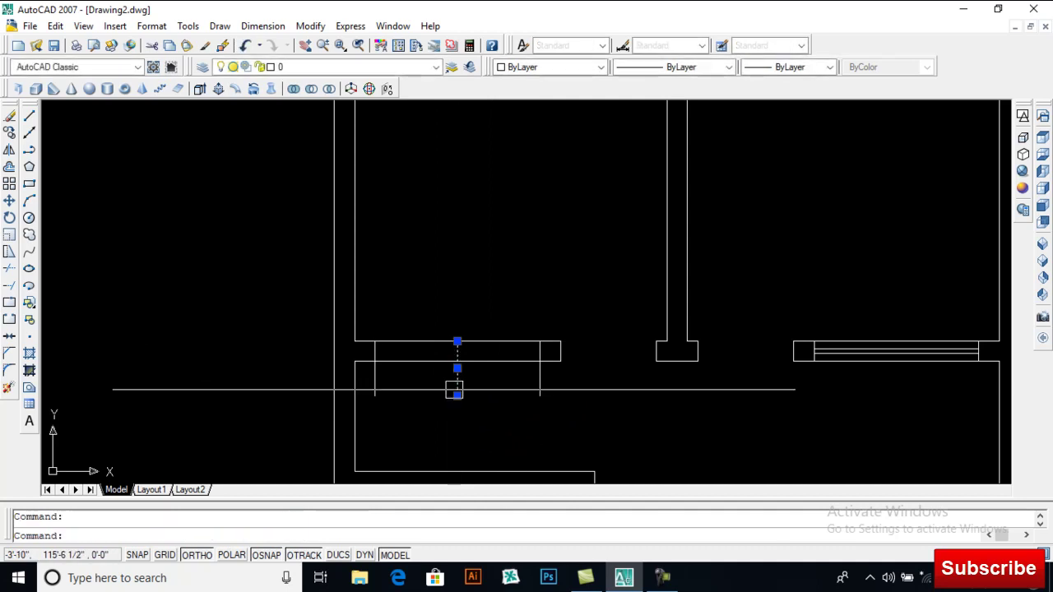
key(Delete)
text(tr)
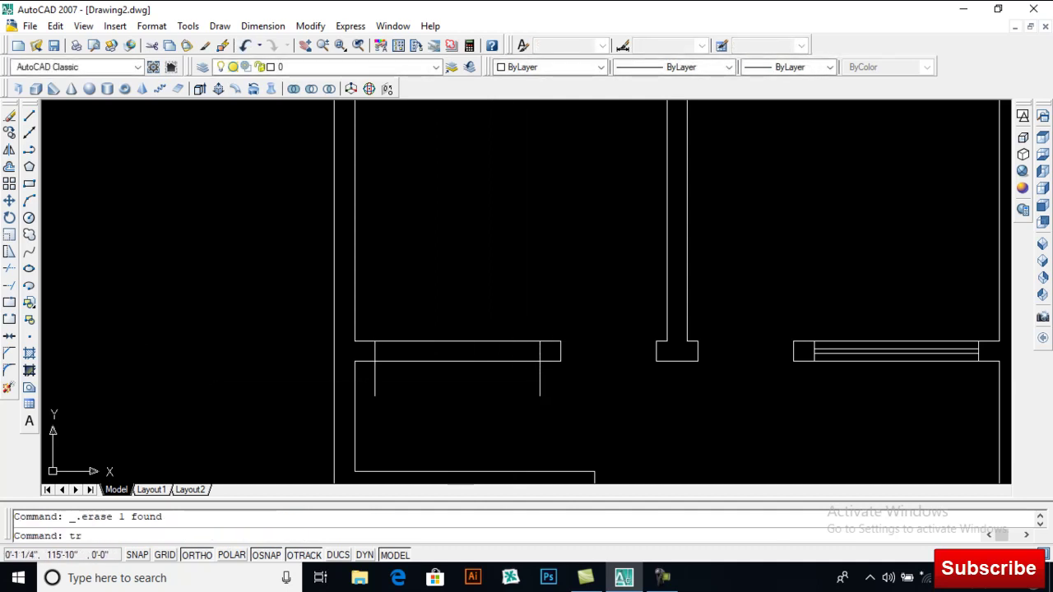
key(Return)
key(Return)
click(566, 379)
click(403, 388)
key(Return)
- Draw a window multiline between the upper corners of the opening in the left wall section
text(ml)
key(Return)
click(375, 343)
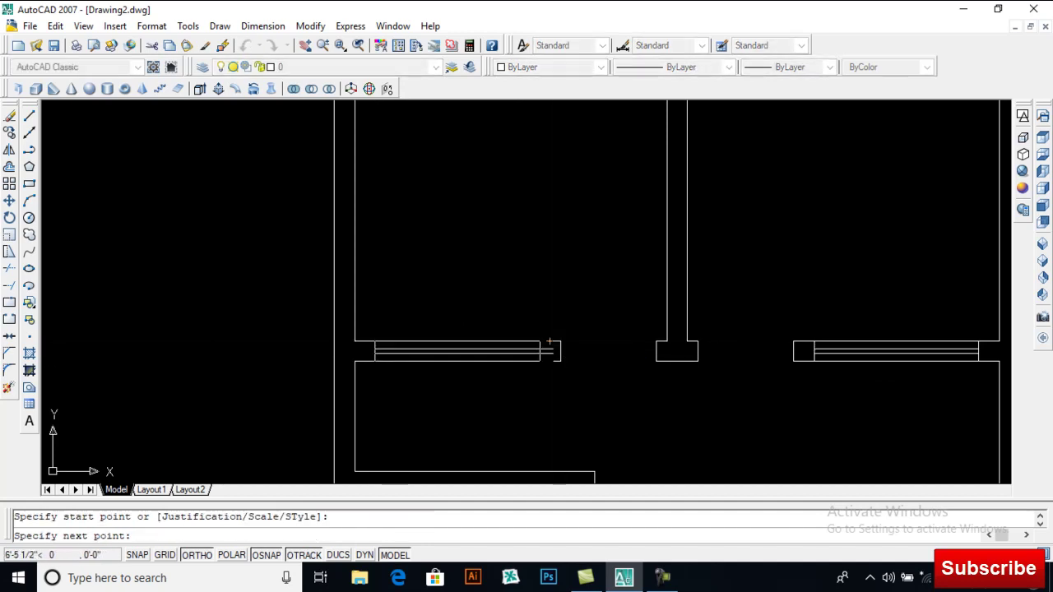
click(540, 341)
key(Return)
- Offset the right outer wall's inner face 3' inward and the right window wall's lower face 3' downward to outline the stair
scroll(543, 391, down, 2)
middle_drag(545, 387, 475, 183)
middle_drag(467, 339, 466, 281)
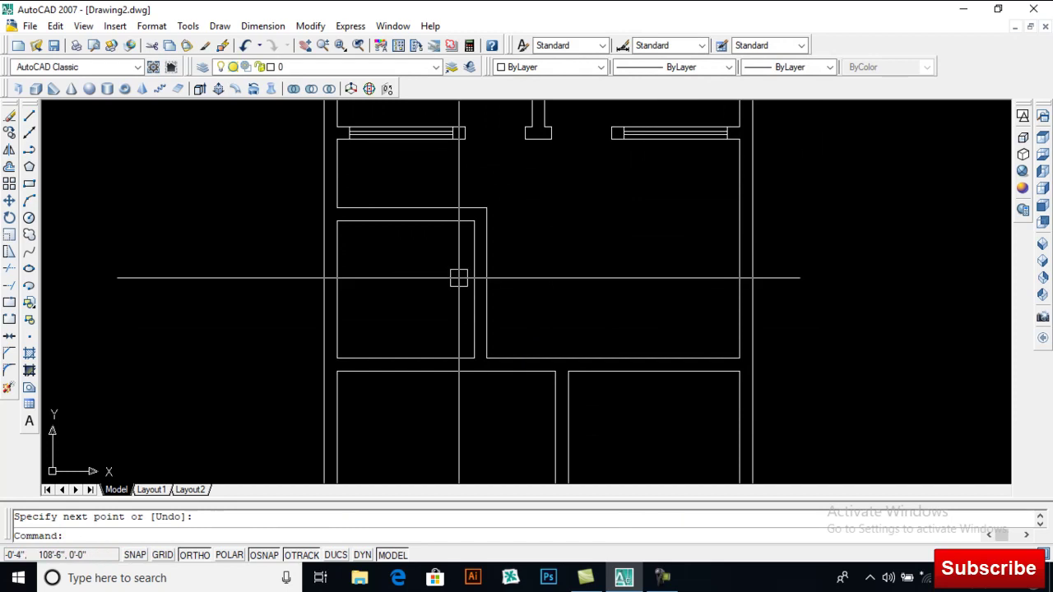
middle_drag(427, 240, 367, 212)
middle_drag(575, 324, 471, 372)
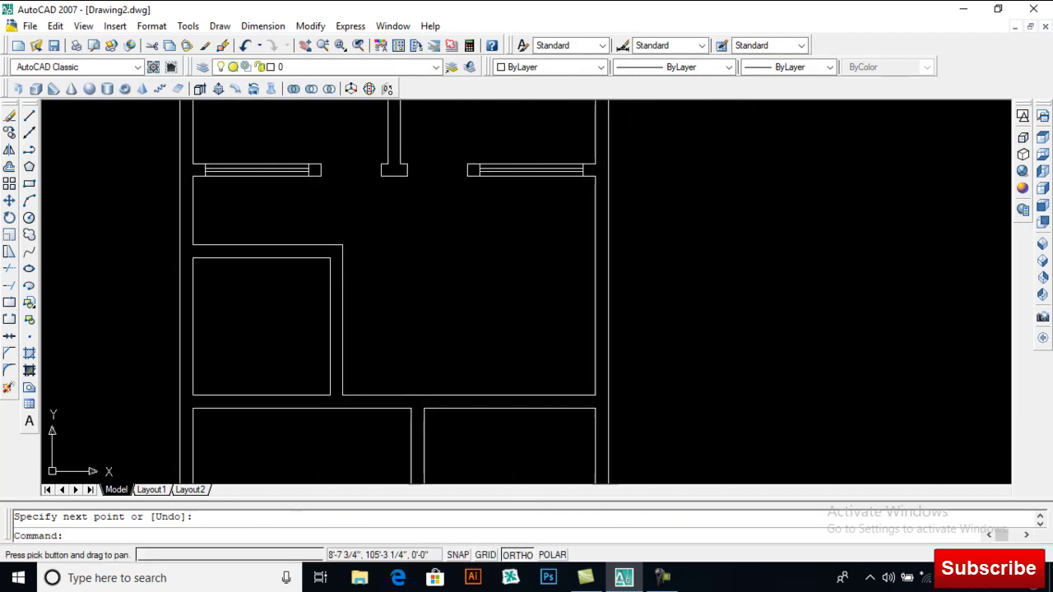
scroll(568, 207, up, 2)
key(Return)
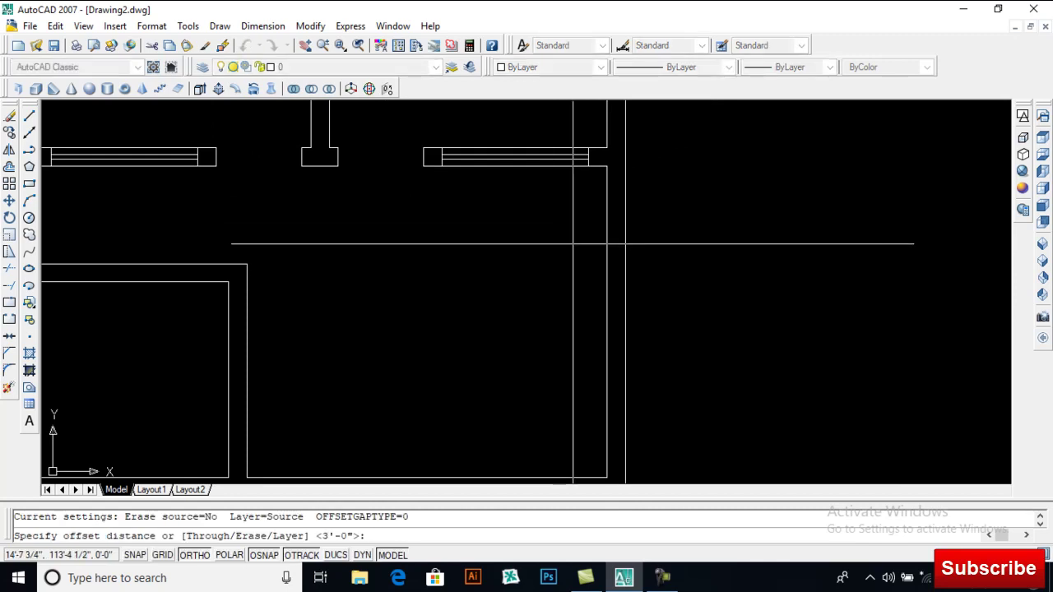
text(3')
key(Return)
click(625, 263)
click(563, 264)
scroll(607, 165, up, 3)
- Extend the short horizontal offset line to the vertical stair edge to close the square upper landing
key(Return)
text(ex)
key(Return)
key(Return)
click(576, 313)
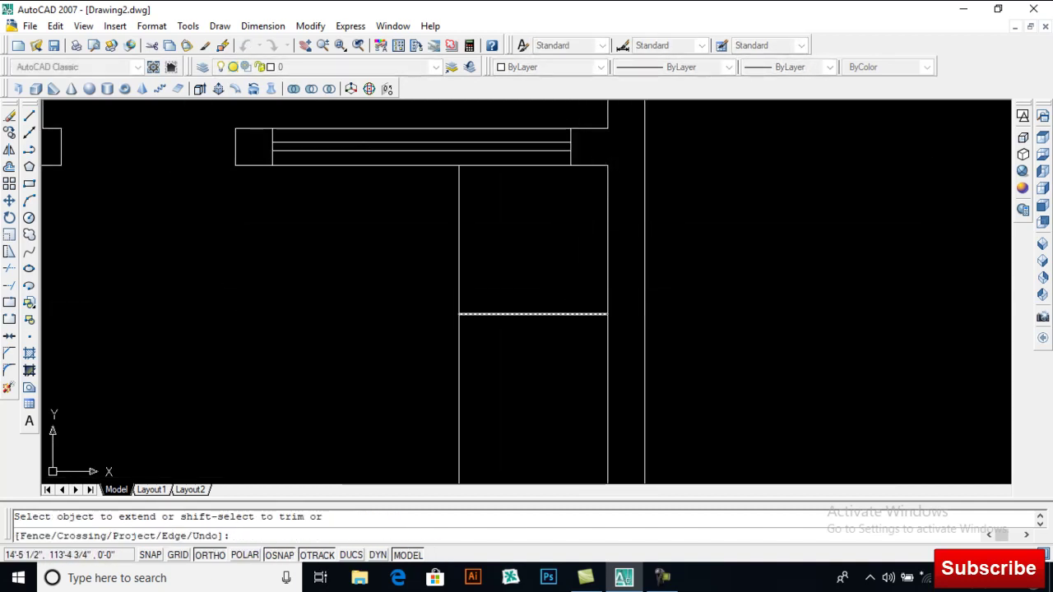
key(Return)
- Draw a diagonal line across the upper landing from its lower-left corner to its upper-right corner
middle_drag(495, 276, 500, 315)
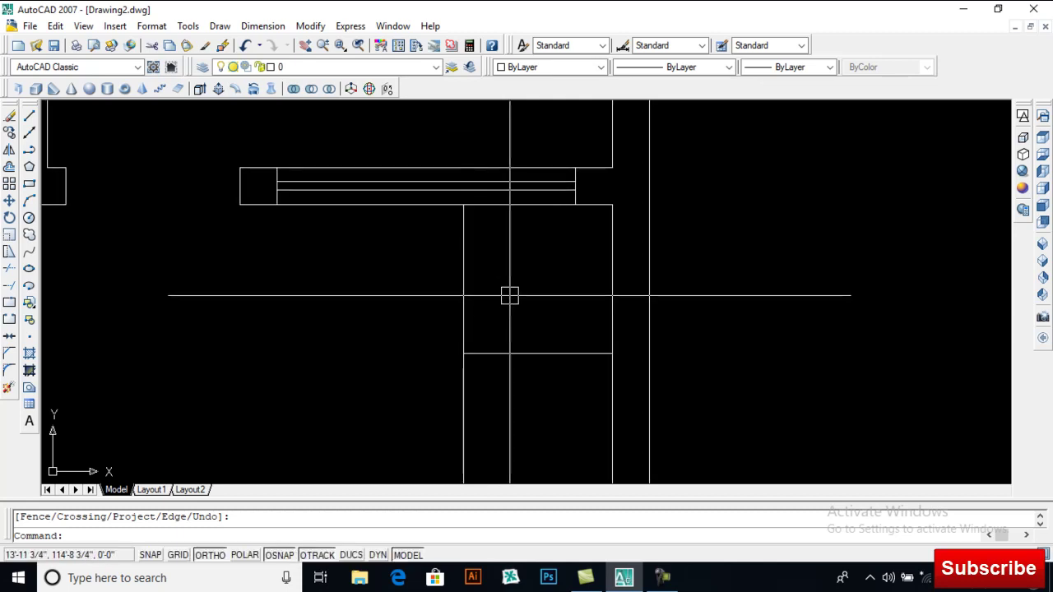
text(l)
key(Return)
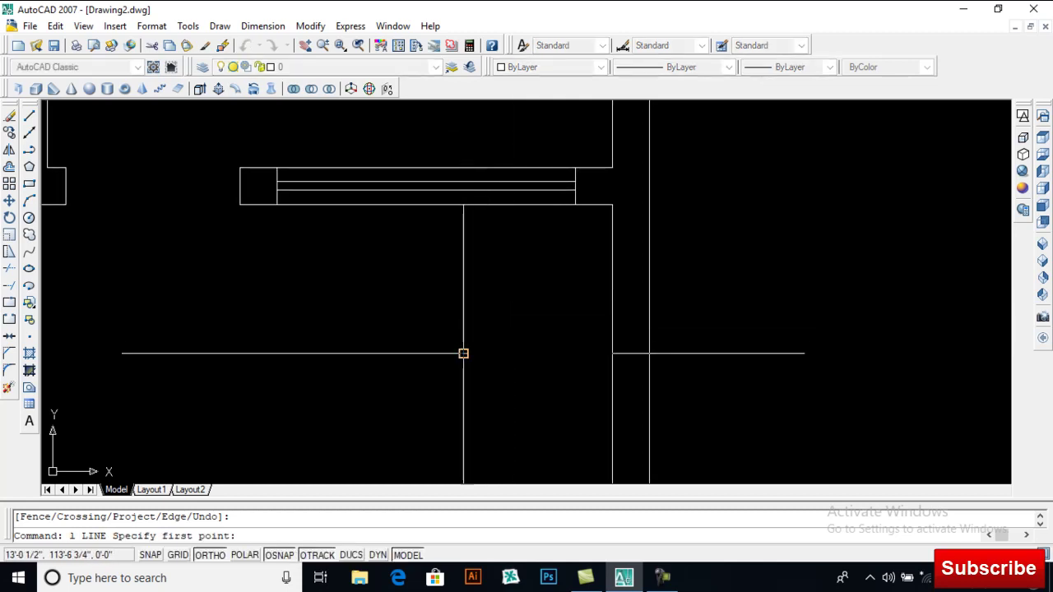
click(463, 353)
click(612, 204)
key(Return)
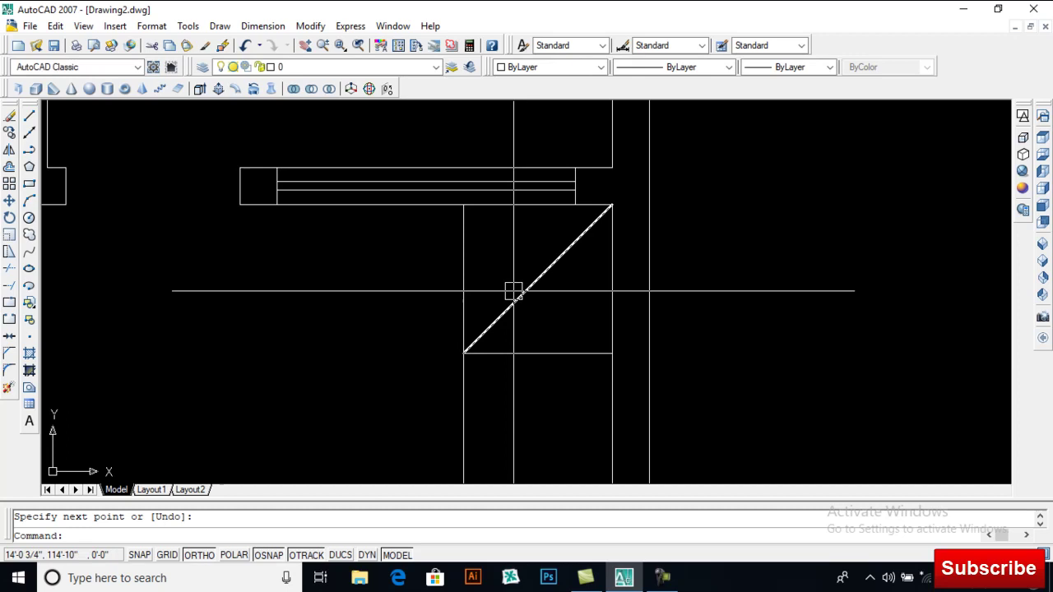
- Offset the vertical stair edge 10" to the left twice to make the treads beside the upper landing
text(o)
key(Return)
text(1)
key(Return)
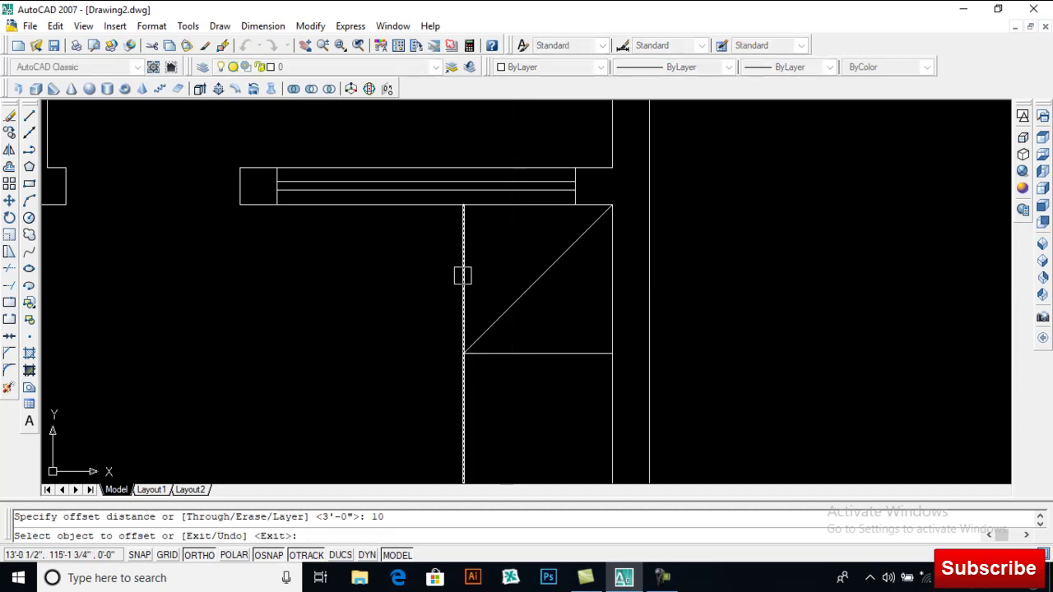
click(428, 289)
click(400, 302)
key(Return)
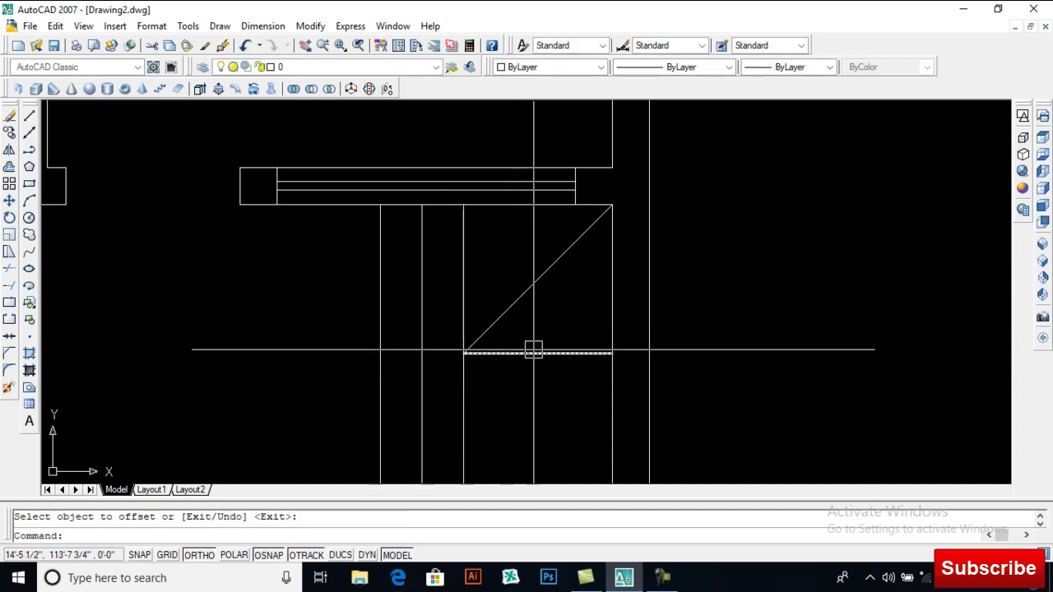
- Extend the upper landing's lower edge to the leftmost tread line and trim the two vertical tread lines below it
text(ex)
key(Return)
key(Return)
click(492, 357)
key(Return)
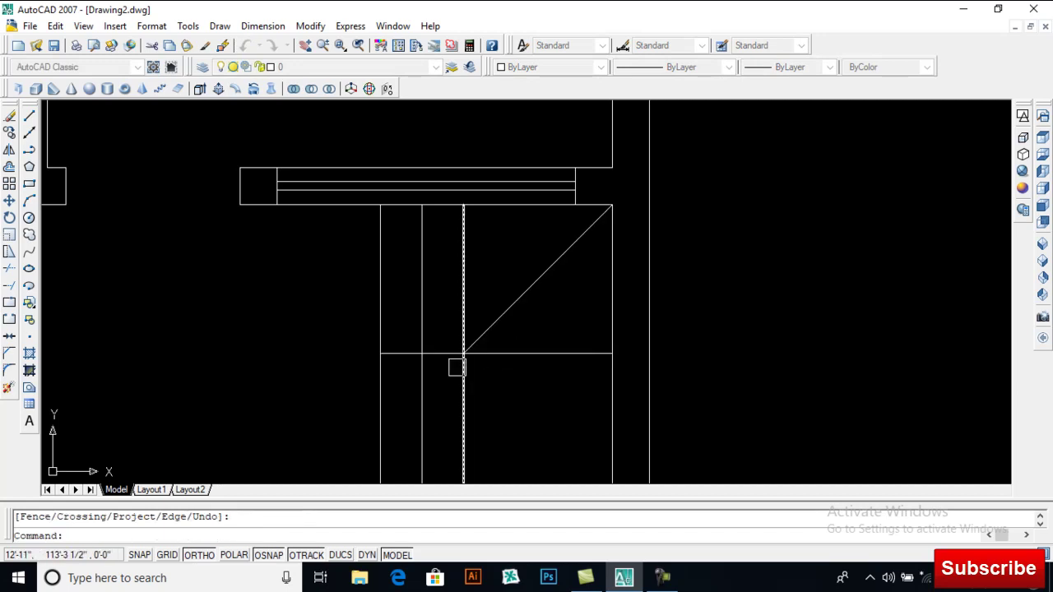
text(tr)
key(Return)
key(Return)
click(439, 375)
click(377, 391)
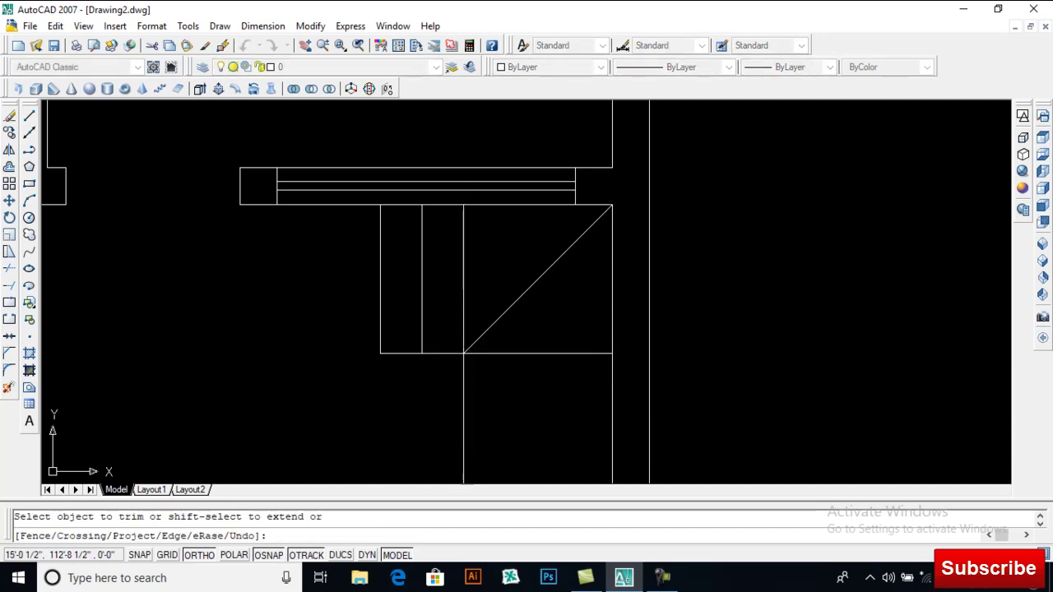
key(Return)
- Offset the upper landing's lower edge 10" downward twice to start the treads of the long flight
scroll(564, 388, down, 2)
middle_drag(565, 388, 556, 293)
text(o)
key(Return)
text(10)
key(Return)
click(549, 257)
click(547, 274)
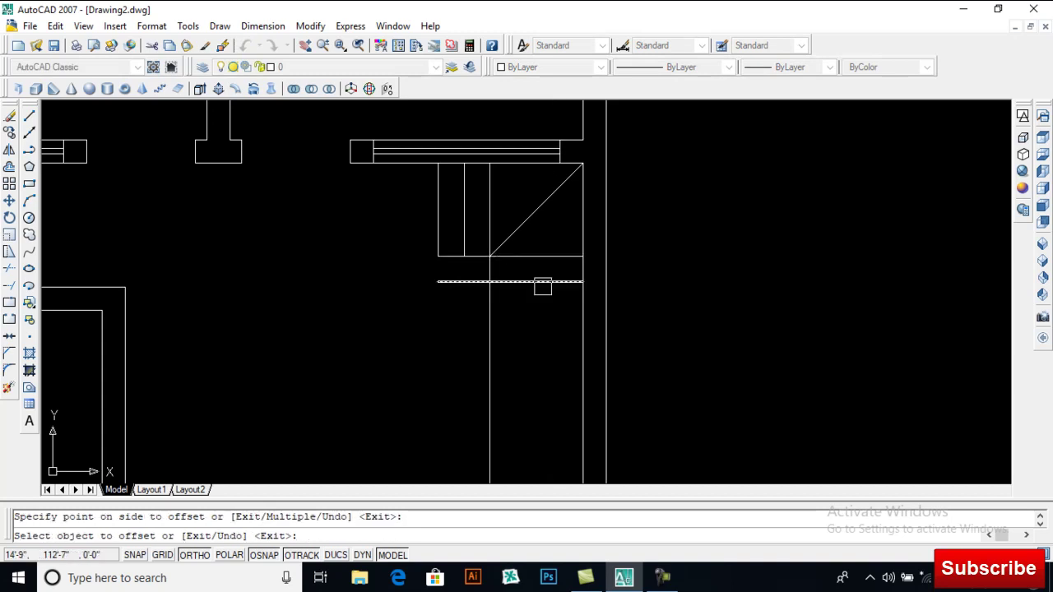
click(544, 284)
click(546, 328)
key(Return)
- Trim the parts of the two new tread lines that project left of the stair edge
text(tr)
key(Return)
key(Return)
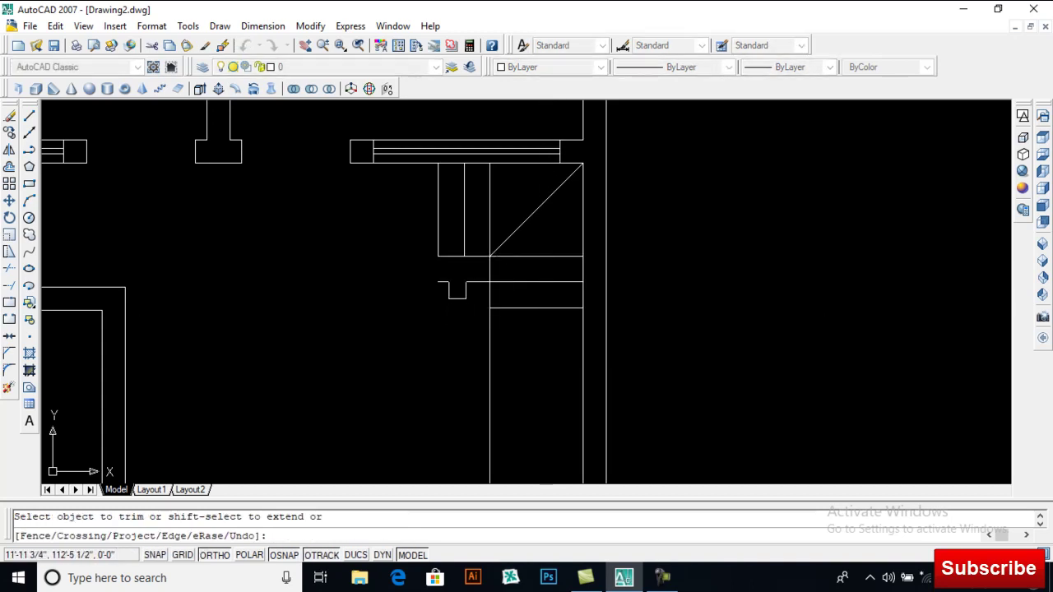
- Repeat the 10" downward offset from the lowest tread line seven times to fill the long stair flight
scroll(588, 238, down, 2)
scroll(588, 239, down, 2)
text(o)
key(Return)
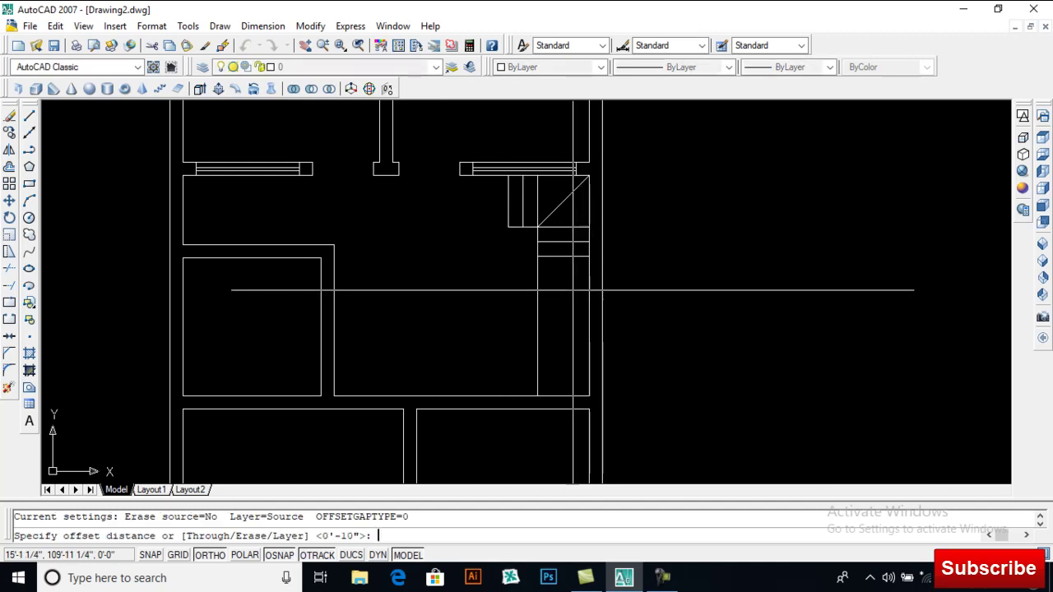
key(Return)
click(559, 261)
click(564, 294)
click(566, 273)
click(565, 302)
click(565, 289)
click(564, 310)
click(565, 300)
click(564, 322)
click(564, 314)
click(567, 335)
click(567, 329)
click(568, 367)
click(568, 342)
click(570, 366)
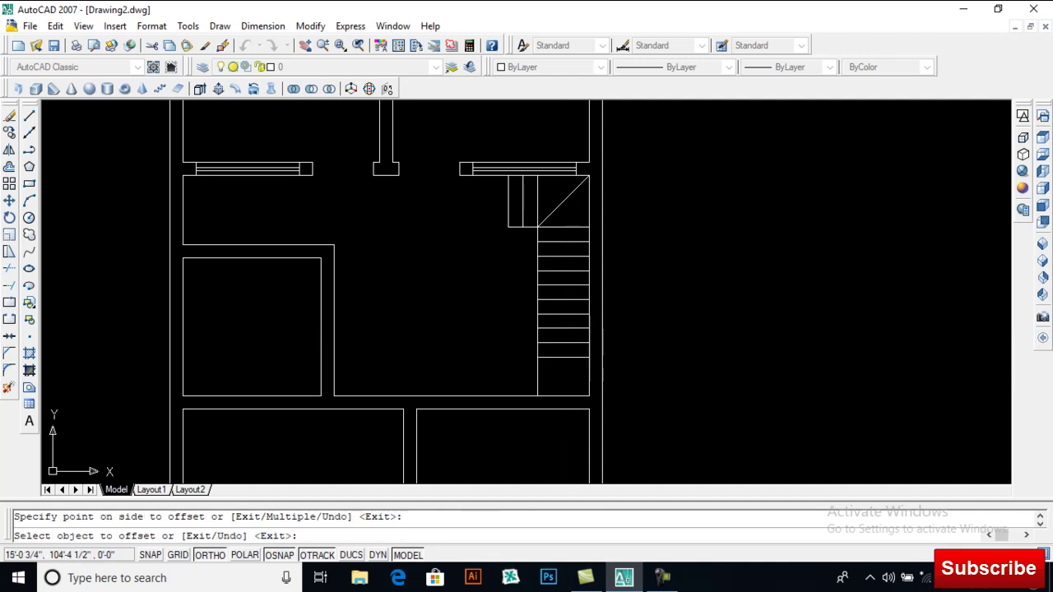
key(Return)
- Draw a diagonal line across the bottom landing from its lower-left corner to its upper-right corner
middle_drag(552, 365, 582, 294)
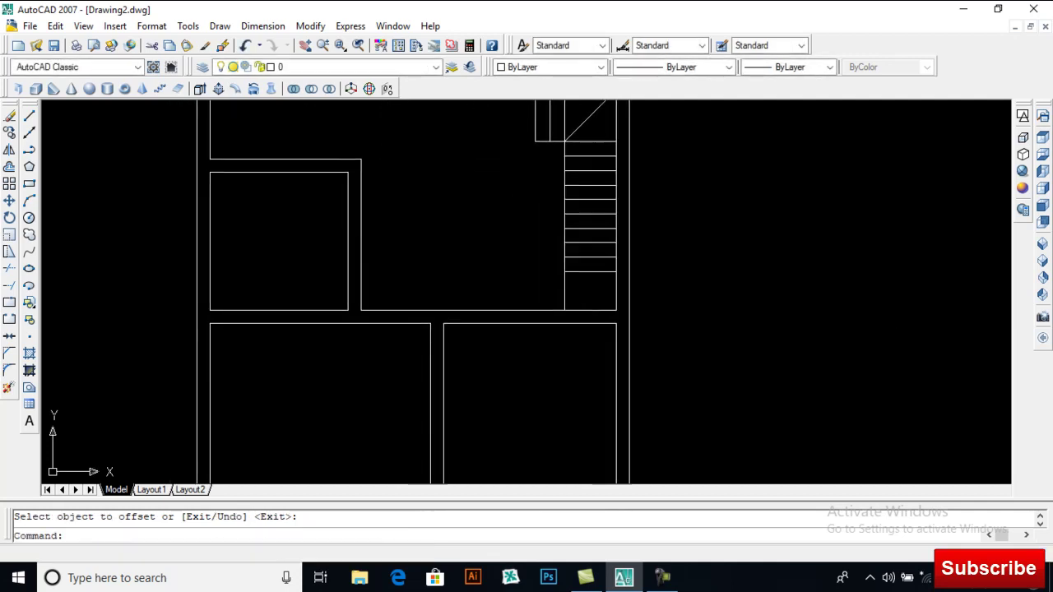
text(l)
key(Return)
click(564, 307)
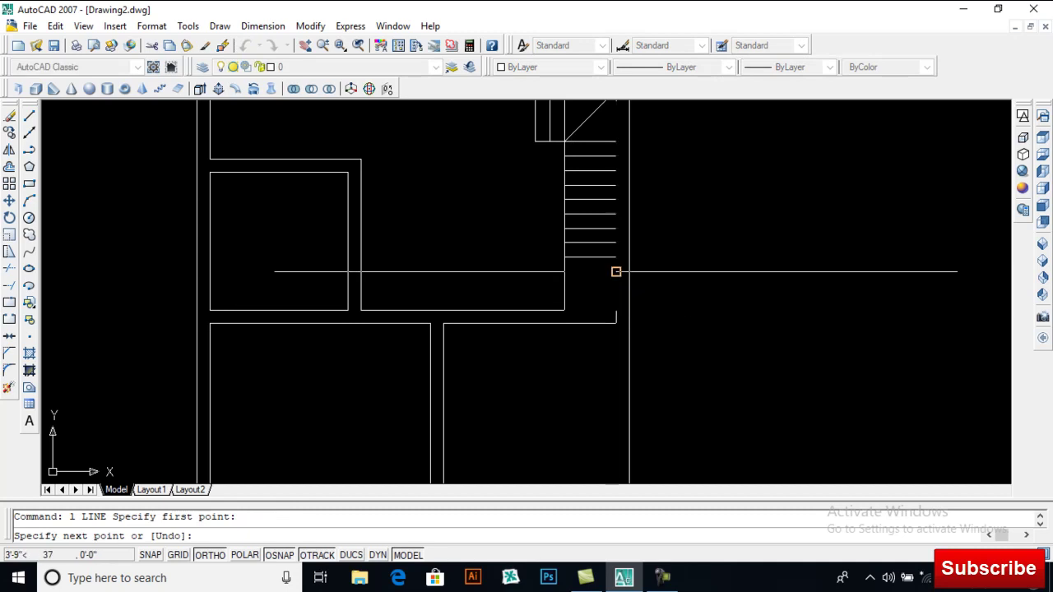
- Draw a 2" wide direction polyline from the middle vertical tread line across the upper landing and down the long flight
middle_drag(599, 302, 616, 382)
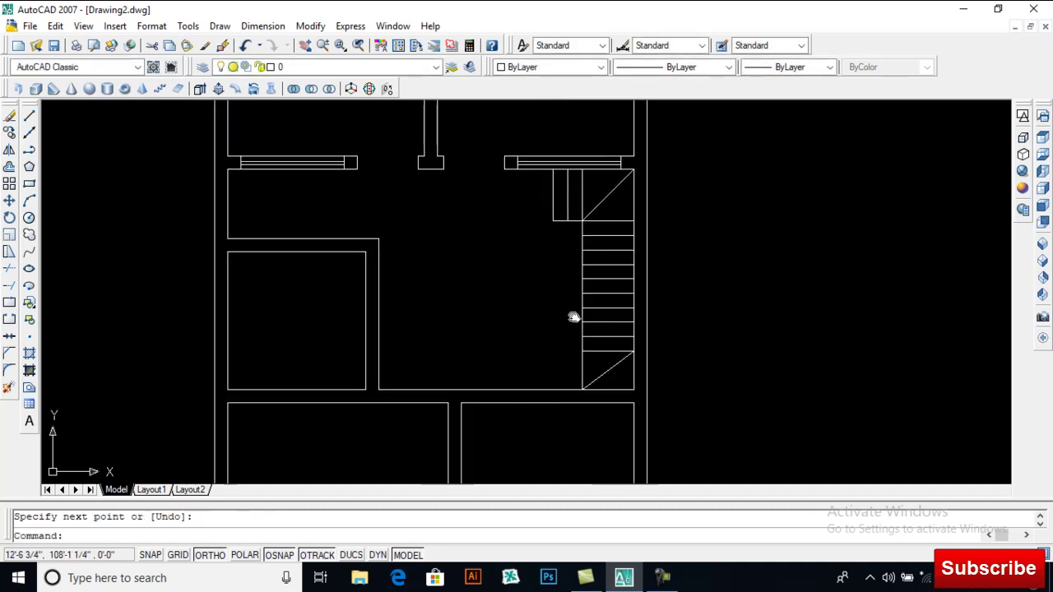
key(Return)
scroll(568, 205, up, 3)
click(565, 191)
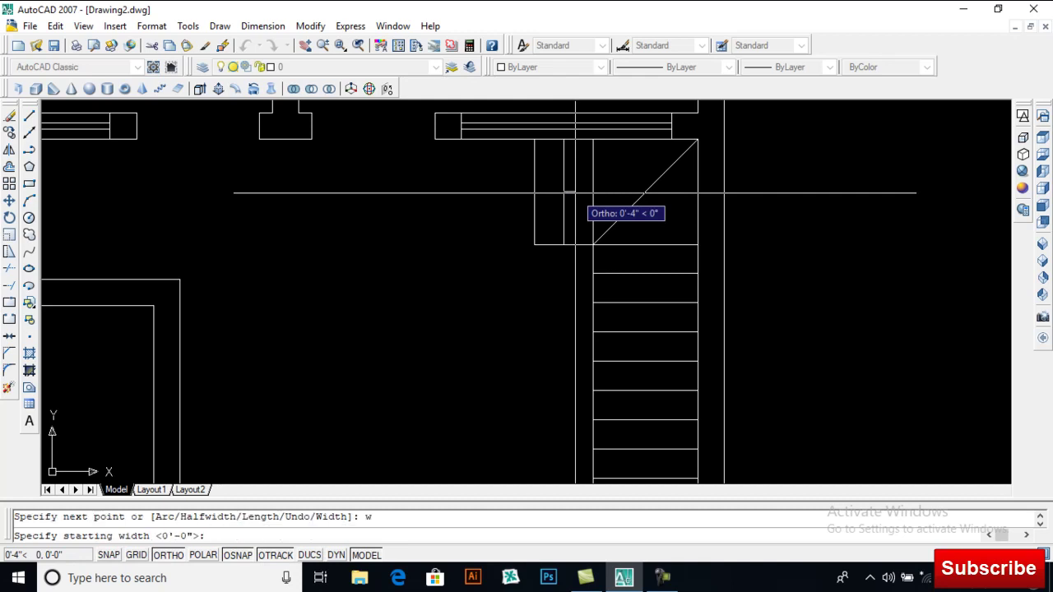
click(649, 192)
middle_drag(673, 350, 645, 121)
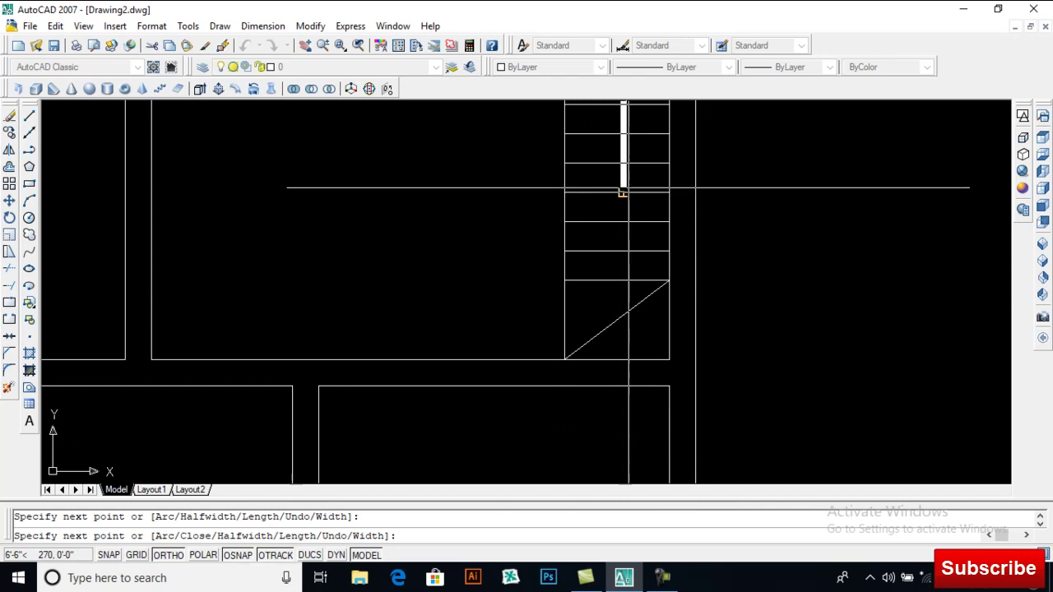
click(629, 206)
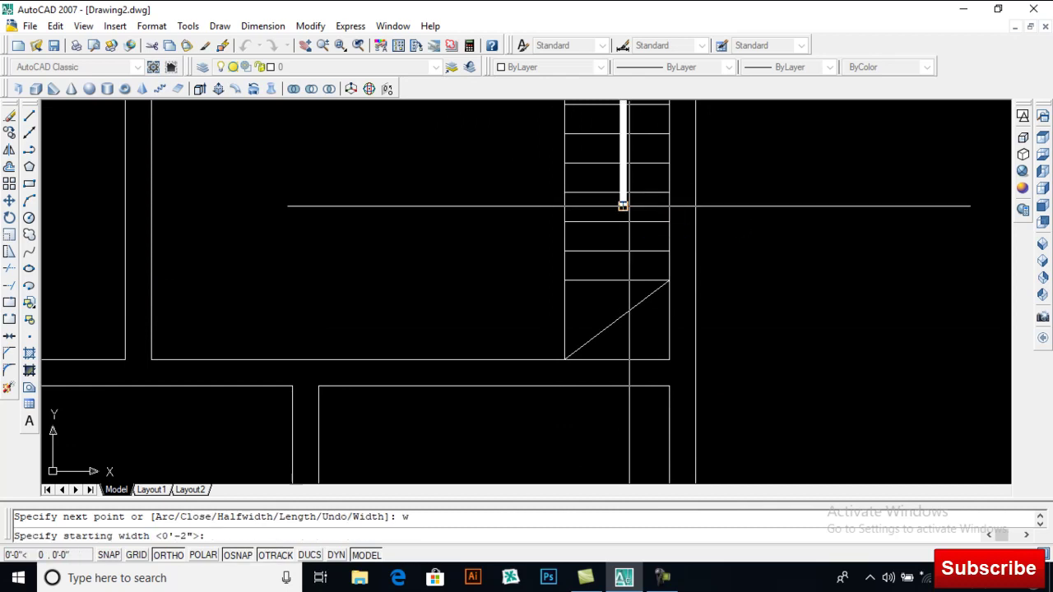
- End the stair direction polyline with a downward arrowhead tapering from a 9" starting width to a 0 ending width
key(Return)
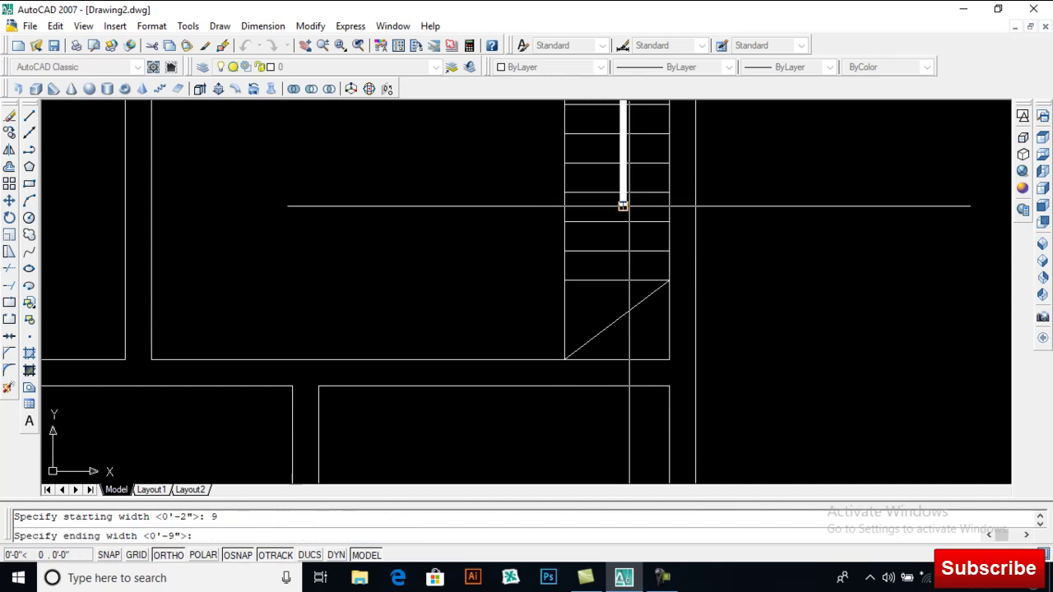
text(0)
key(Return)
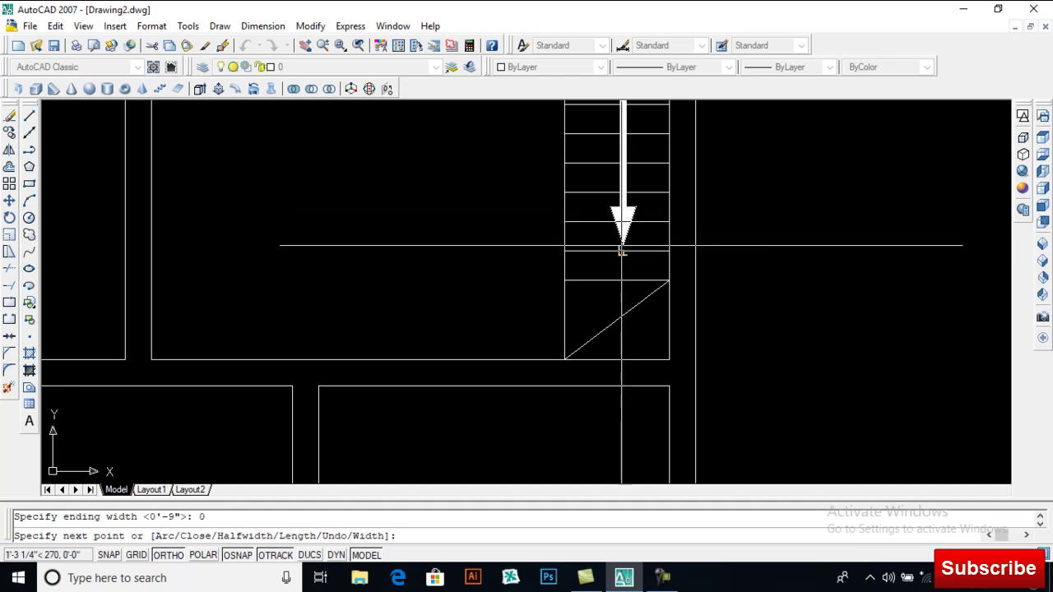
scroll(623, 237, up, 4)
click(623, 238)
key(Return)
scroll(631, 270, down, 4)
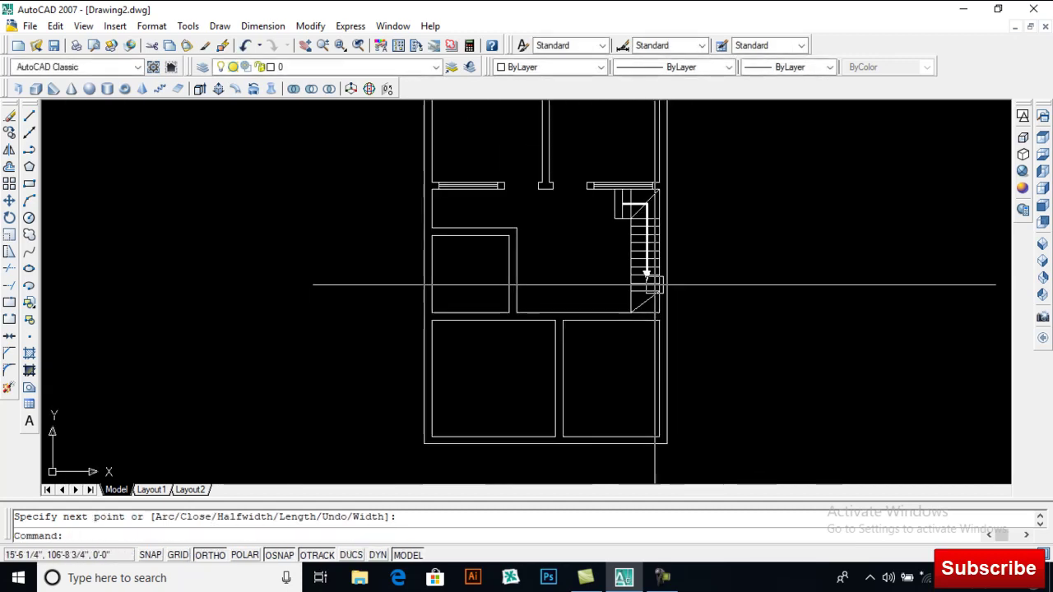
- Offset the stair hall's left wall line 4.5" to the right to mark the near side of a doorway
mouse_move(647, 287)
middle_down()
mouse_move(707, 228)
mouse_move(719, 160)
middle_up()
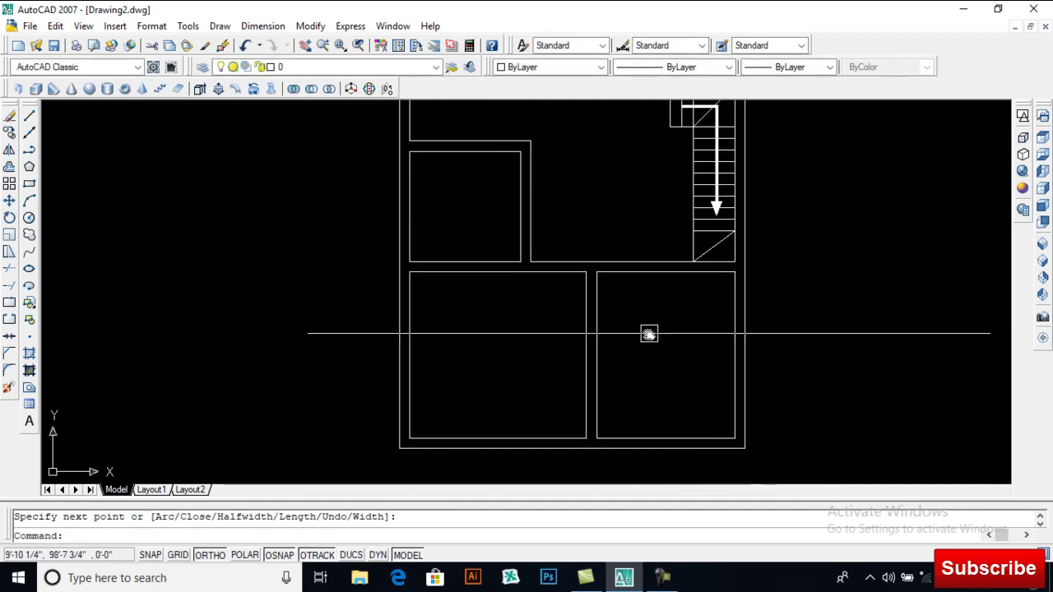
scroll(613, 282, up, 3)
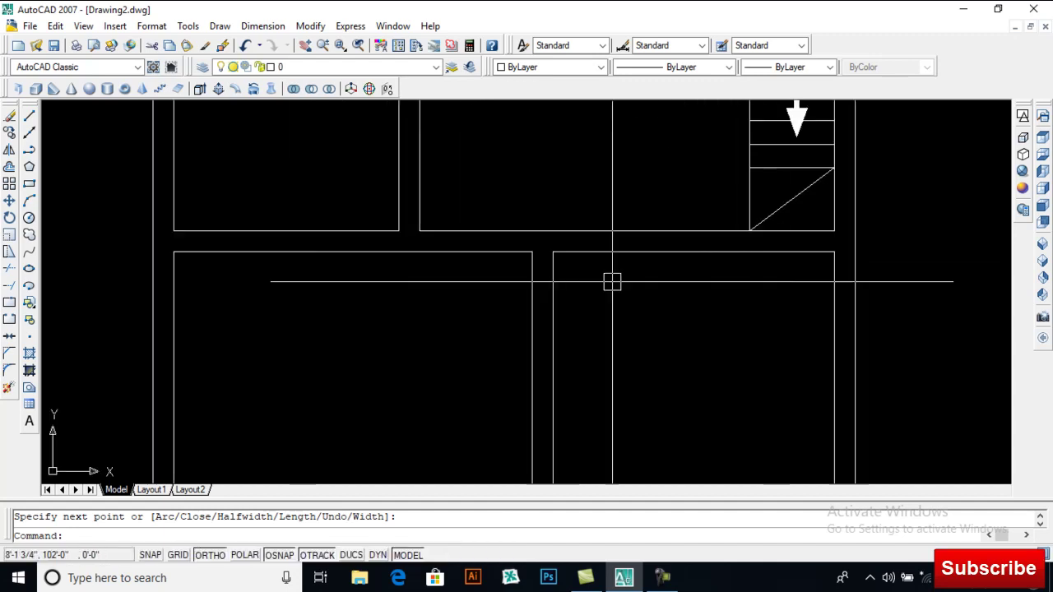
middle_drag(357, 287, 423, 320)
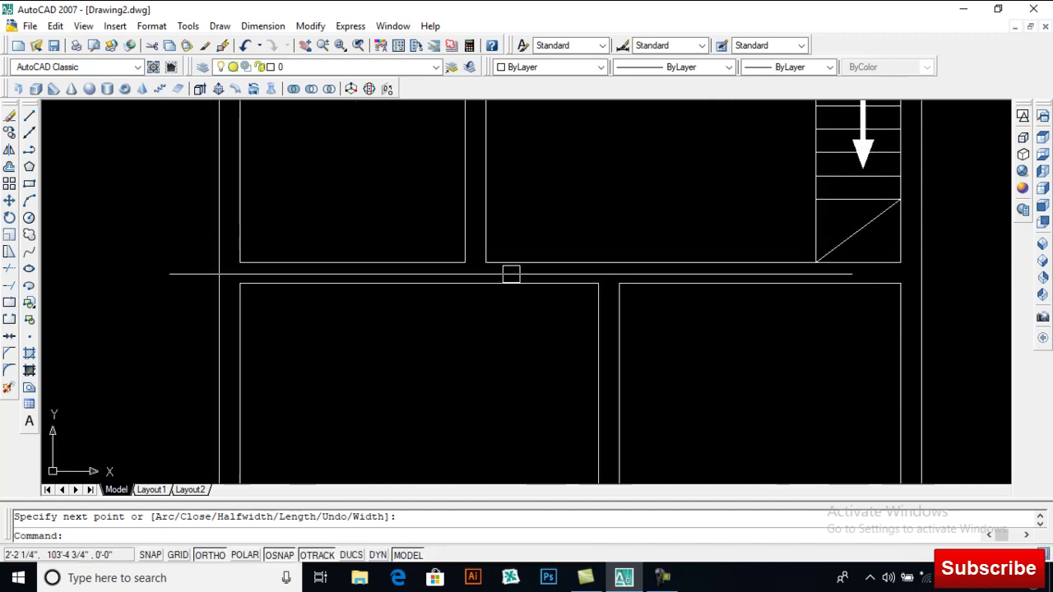
scroll(514, 270, up, 2)
text(o)
key(Return)
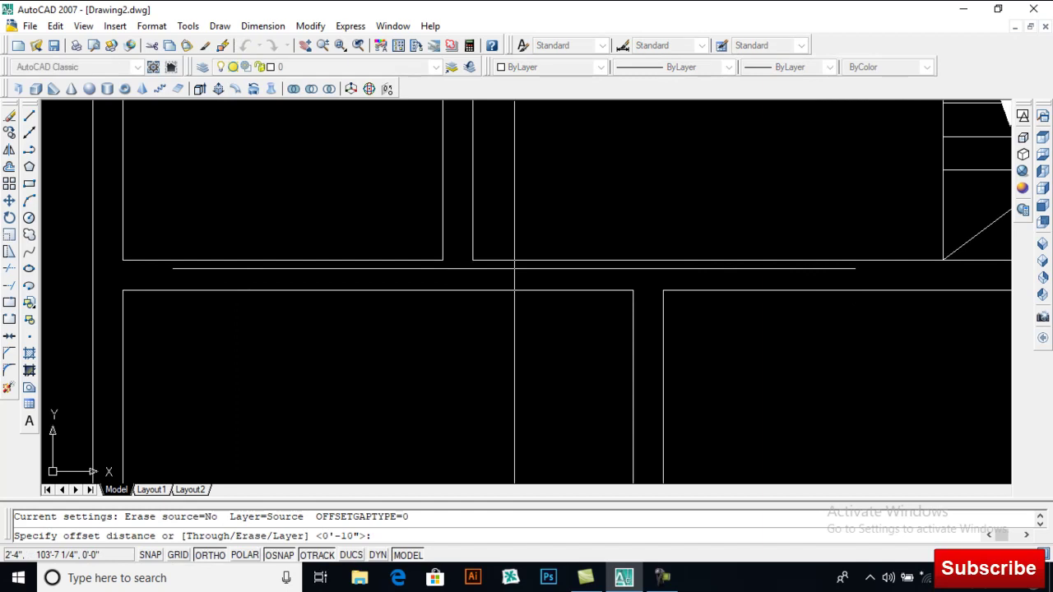
text(4.5)
key(Return)
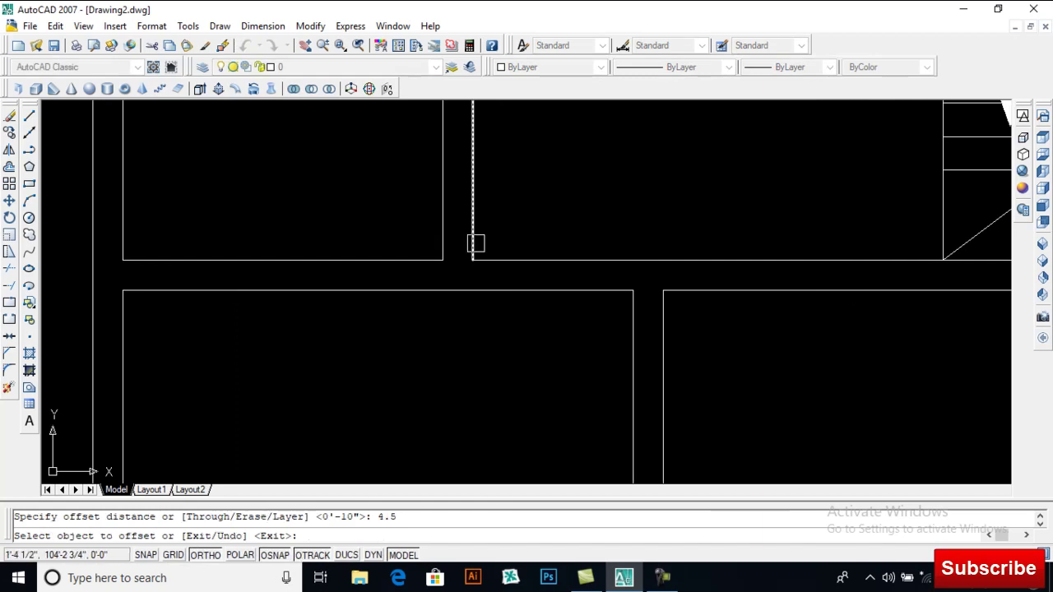
key(Return)
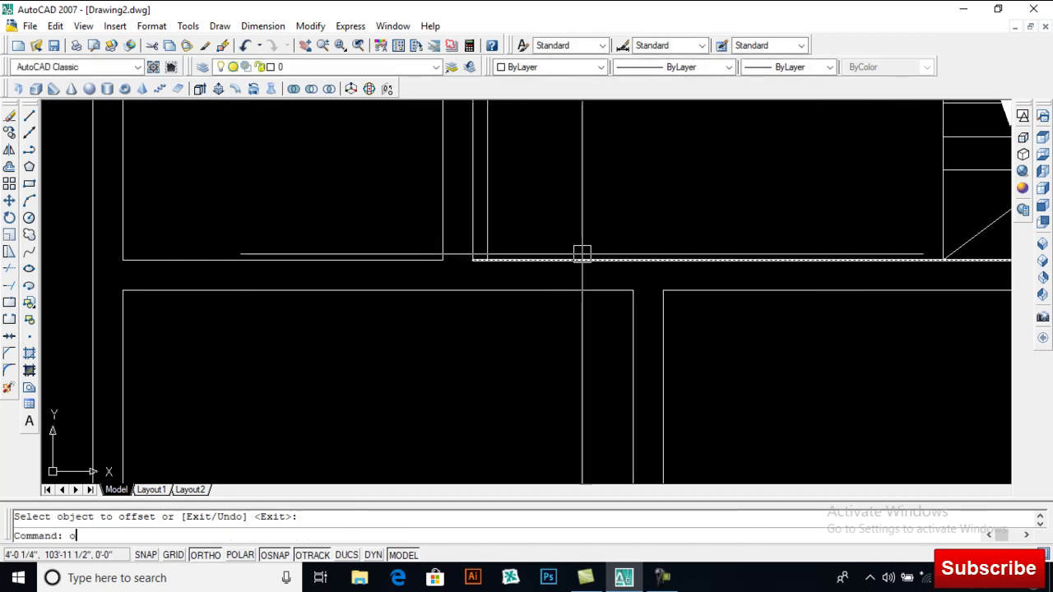
- Offset the new doorway line to the right to mark the far side of the door opening
key(Return)
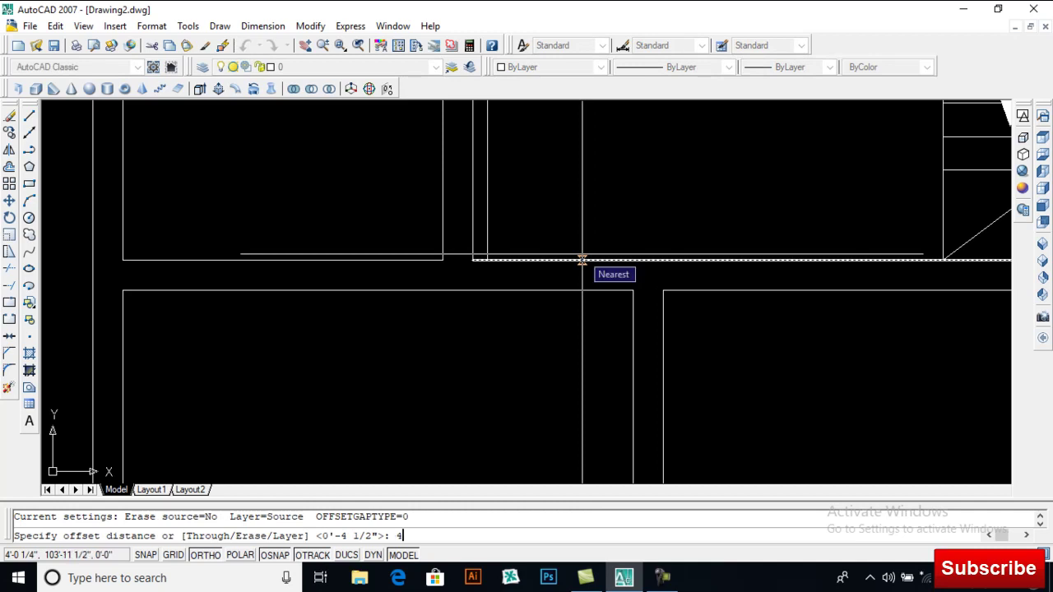
text(4)
key(Return)
click(484, 238)
click(581, 245)
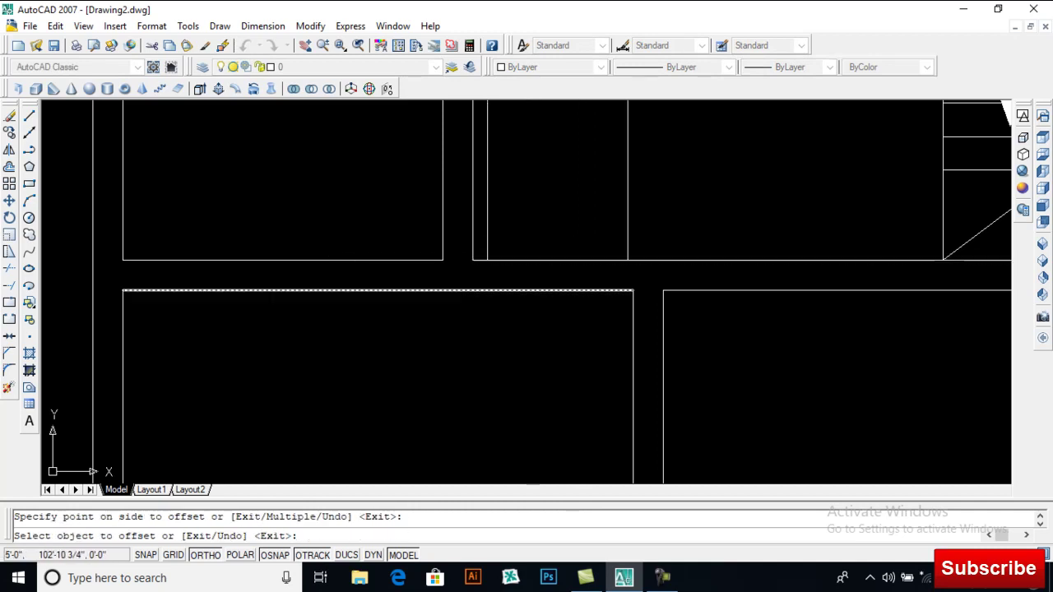
- Extend the two doorway lines below the stair hall across the horizontal wall to its lower face
middle_drag(625, 307, 630, 271)
key(Return)
text(ex)
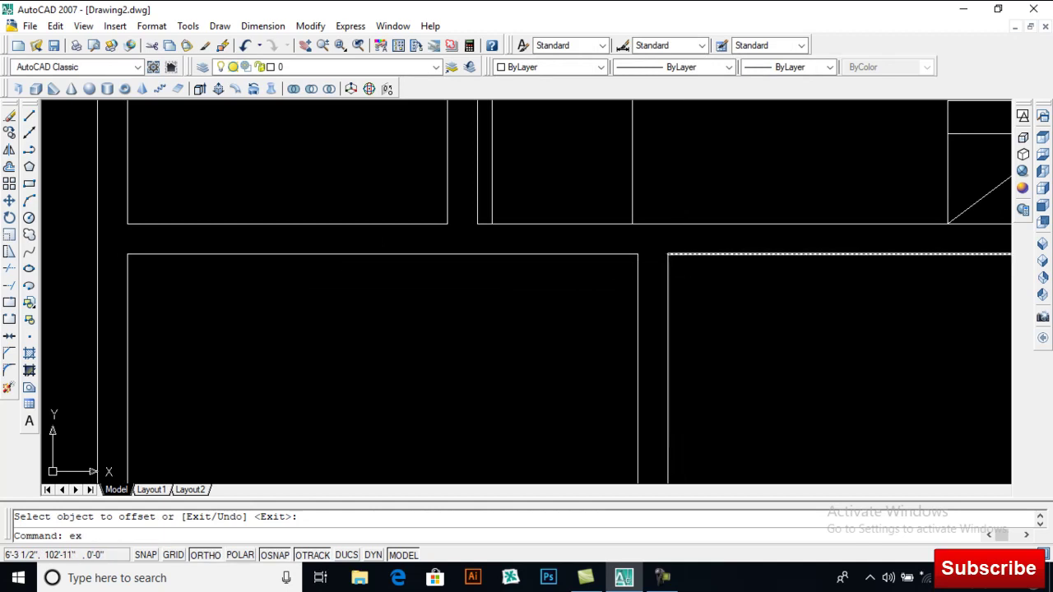
key(Return)
key(Return)
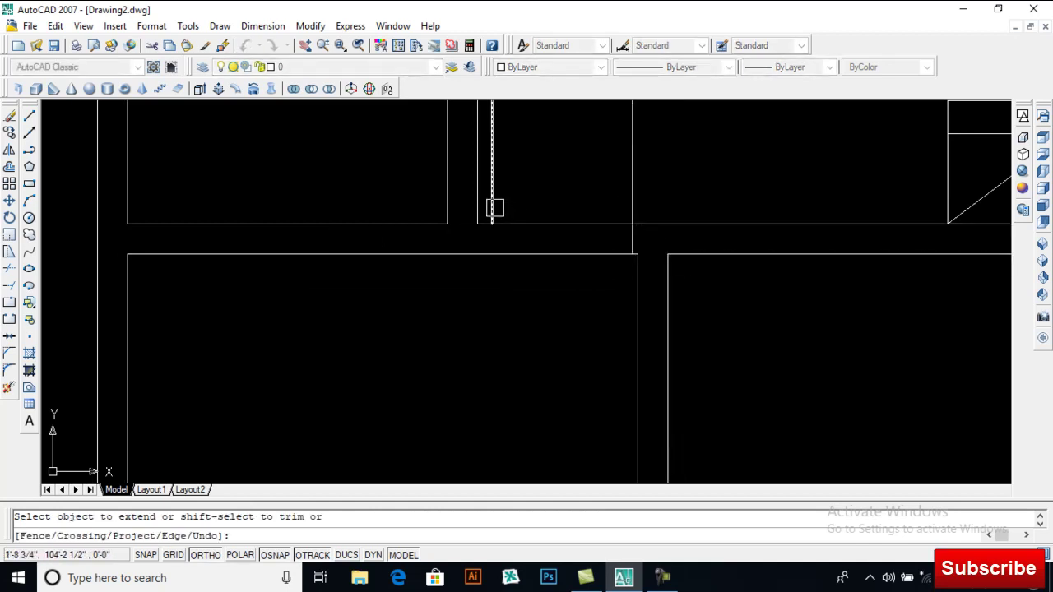
click(495, 208)
key(Return)
- Trim the wall faces between the doorway lines and the leftover line lengths to open the lower-left room's doorway
text(tr)
key(Return)
key(Return)
click(563, 253)
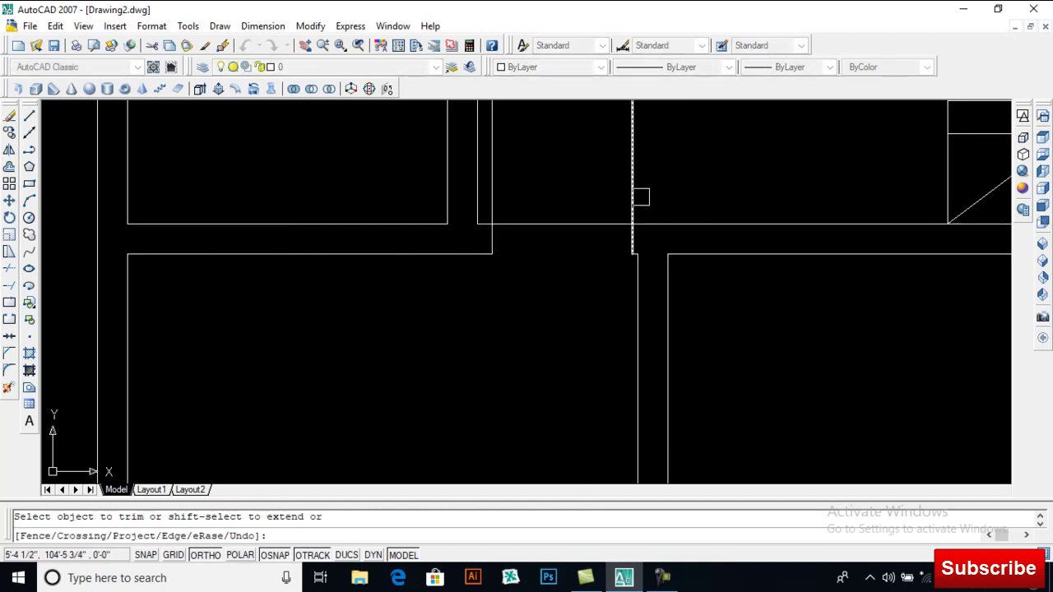
scroll(548, 322, down, 4)
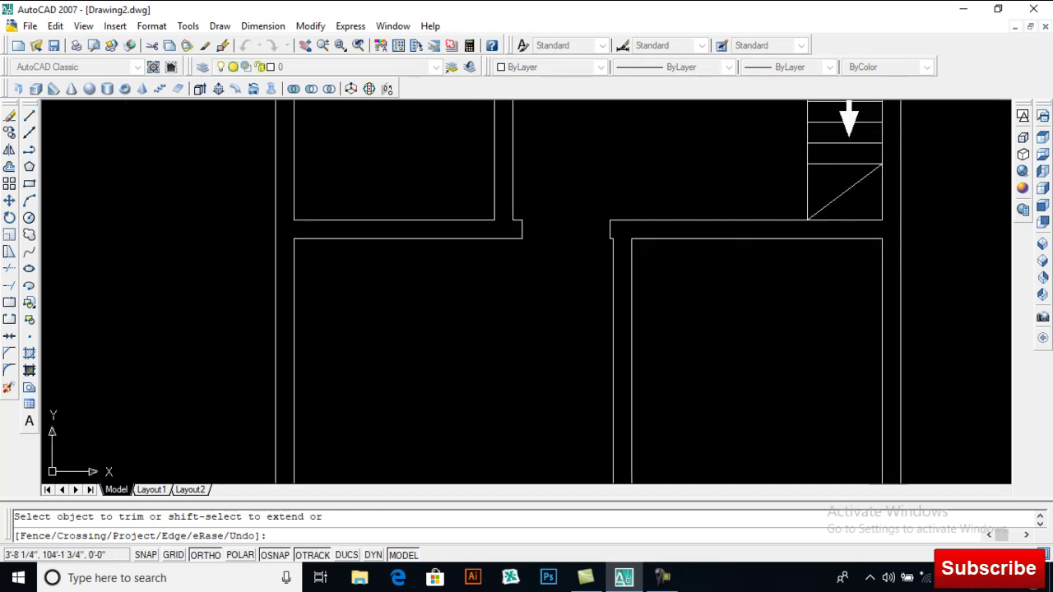
key(Return)
mouse_move(548, 322)
middle_down()
mouse_move(578, 396)
mouse_move(550, 272)
middle_up()
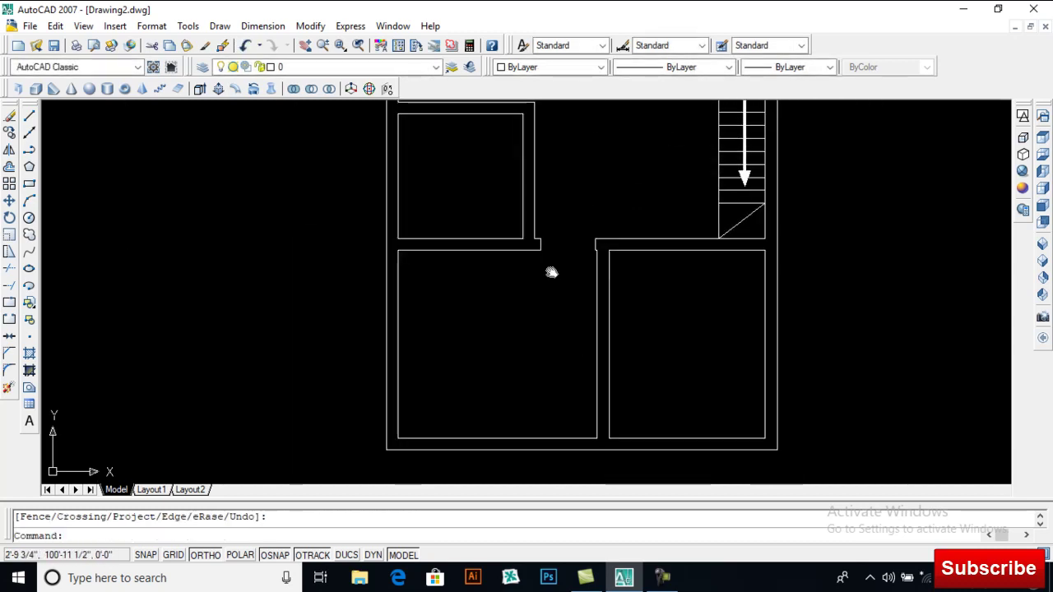
- Offset the right face of the partition between the two lower rooms 4.5" to the right
scroll(626, 228, up, 2)
middle_drag(626, 228, 583, 288)
scroll(584, 286, up, 2)
text(o)
key(Return)
text(4.5)
key(Return)
click(539, 298)
click(598, 301)
key(Return)
- Offset the new 4.5" line 42" to the right to mark the far side of the lower-right room's doorway
key(Return)
text(42)
key(Return)
click(559, 299)
click(617, 299)
key(Return)
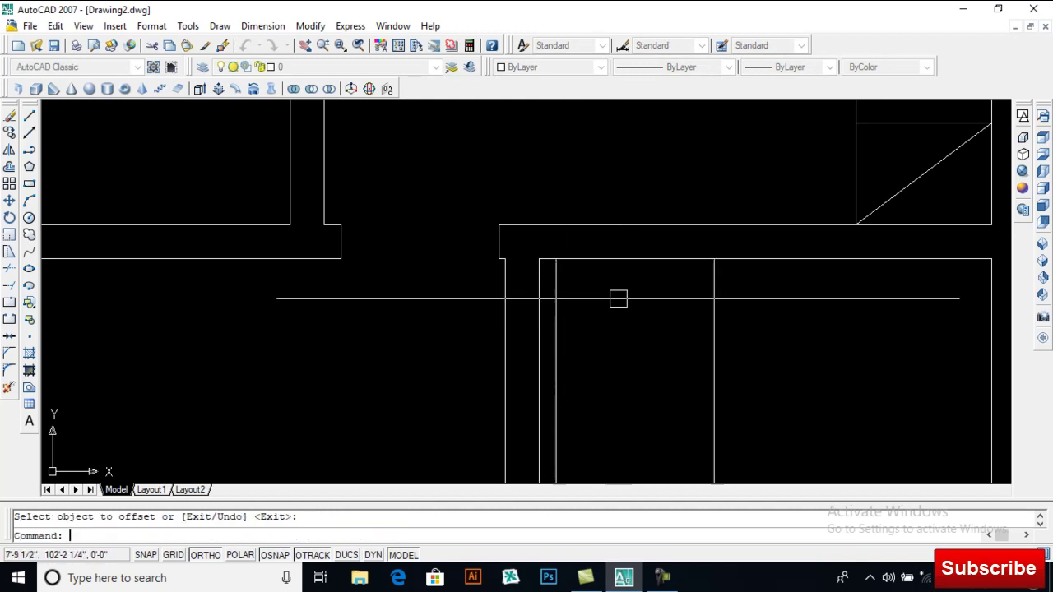
- Extend both doorway lines of the lower-right room up to the upper face of the horizontal wall
text(ex)
key(Return)
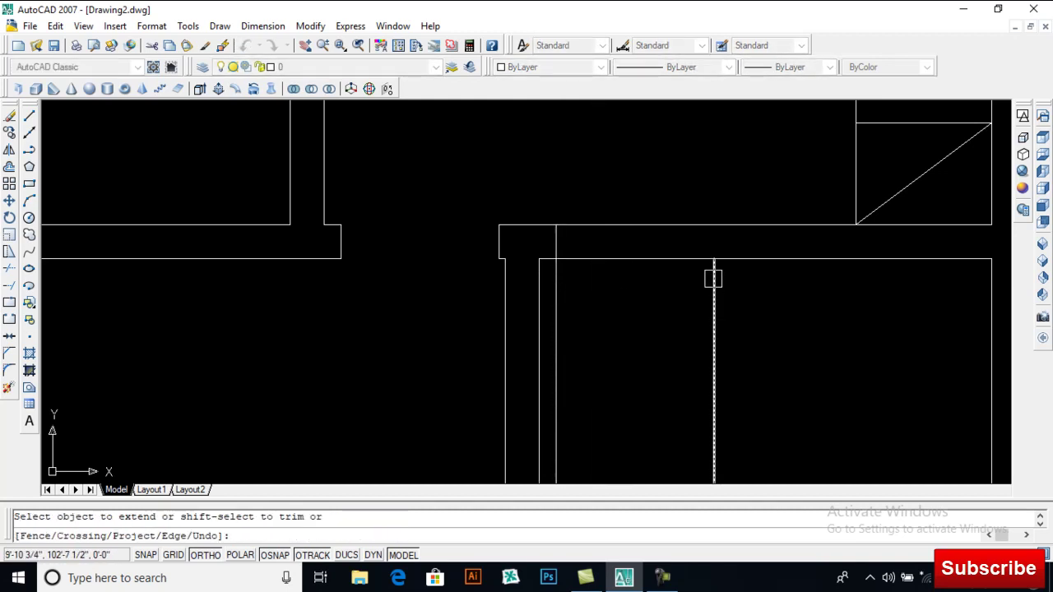
click(713, 279)
key(Return)
- Trim the wall faces and leftover line lengths to open the doorway into the lower-right room
text(tr)
key(Return)
key(Return)
click(748, 288)
click(605, 335)
click(646, 228)
scroll(646, 229, down, 4)
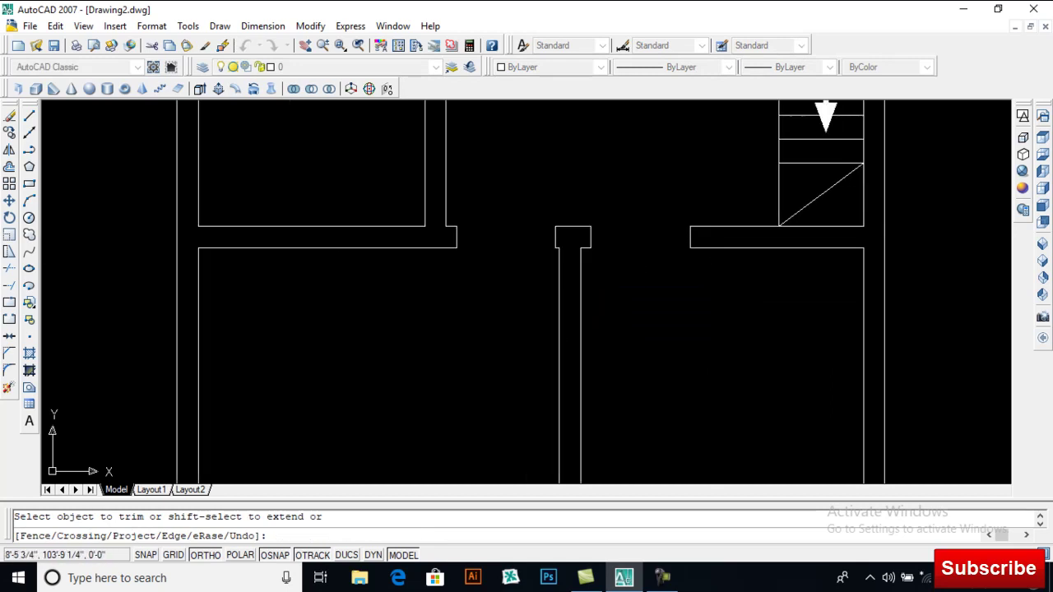
key(Return)
- Offset the lower-right room's bottom inner wall line 4.5" upward
mouse_move(675, 279)
middle_down()
mouse_move(670, 250)
mouse_move(730, 170)
middle_up()
middle_drag(683, 226, 677, 252)
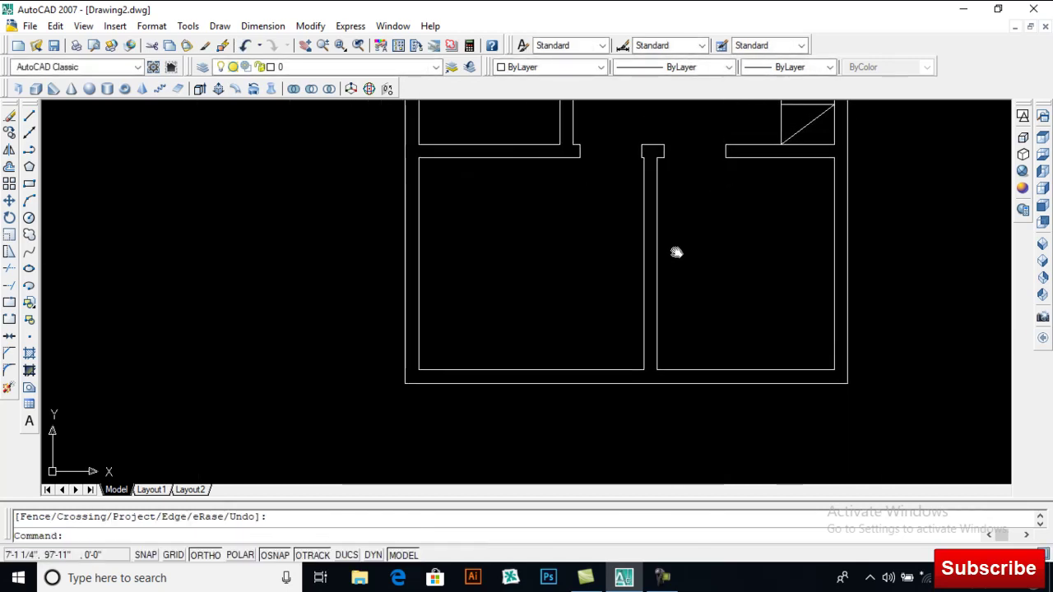
scroll(689, 327, up, 2)
text(o)
key(Return)
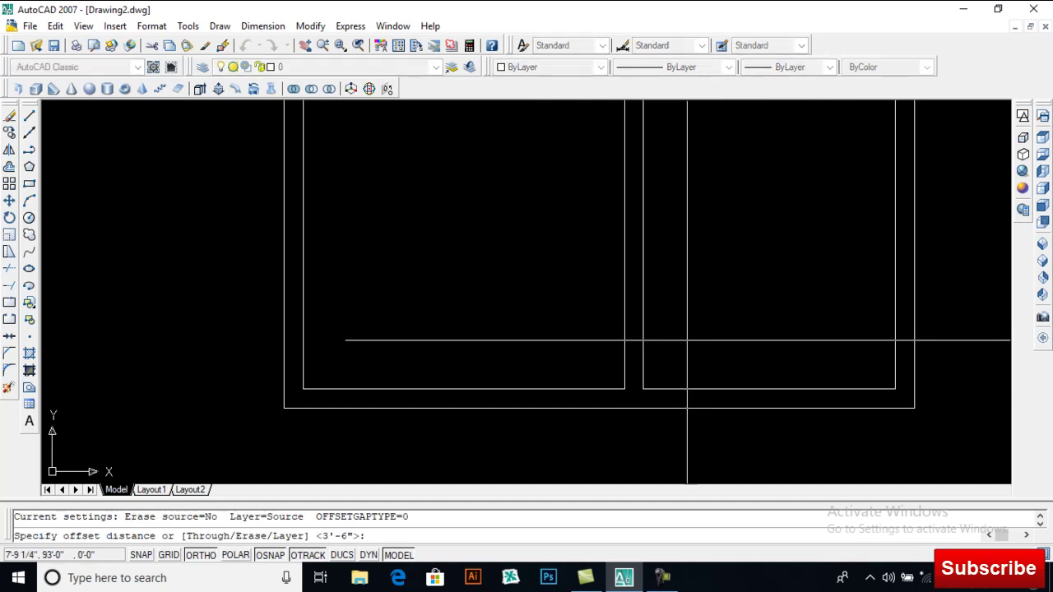
text(4.5)
key(Return)
click(680, 388)
click(694, 341)
key(Return)
- Offset the new 4.5" line 42" upward to mark the far side of the partition doorway
key(Return)
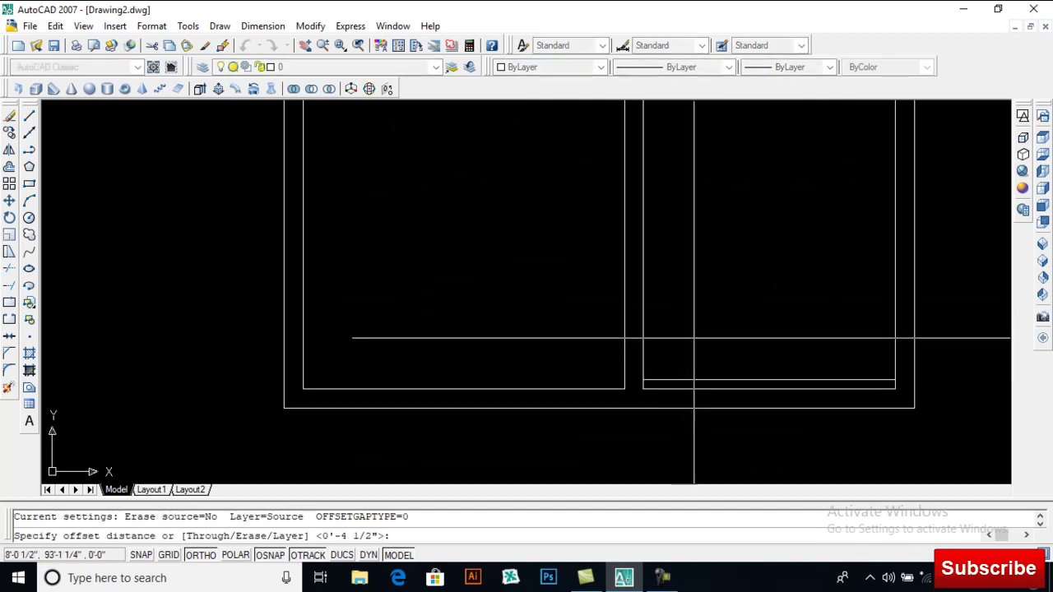
text(42)
key(Return)
click(683, 382)
click(699, 345)
key(Return)
- Extend both horizontal doorway lines across the partition to its left face
text(ex)
key(Return)
key(Return)
click(676, 380)
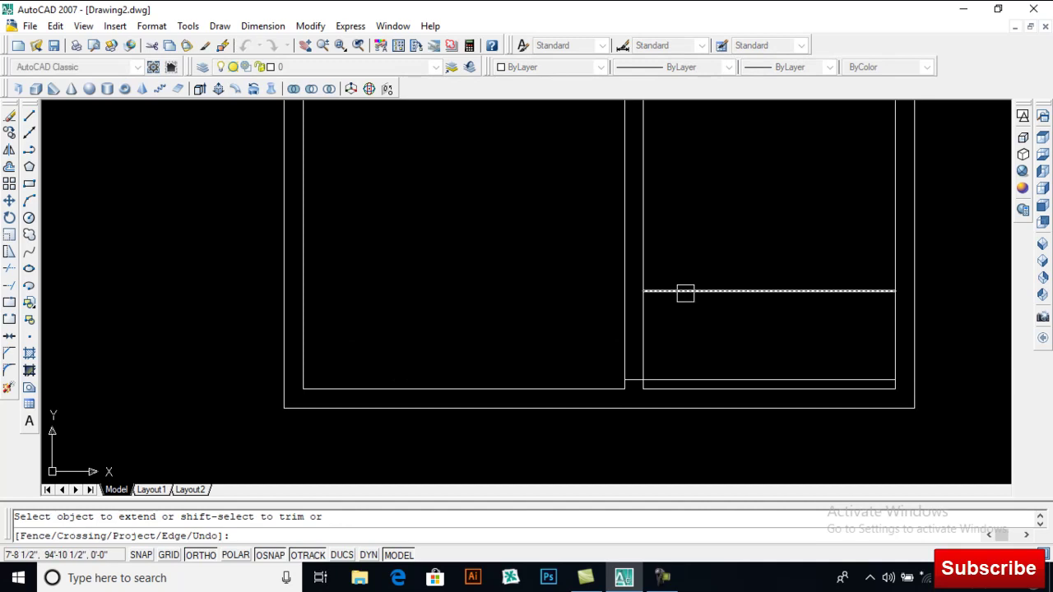
click(685, 293)
key(Return)
- Trim the partition faces and leftover line lengths to open the doorway between the two lower rooms
text(tr)
key(Return)
key(Return)
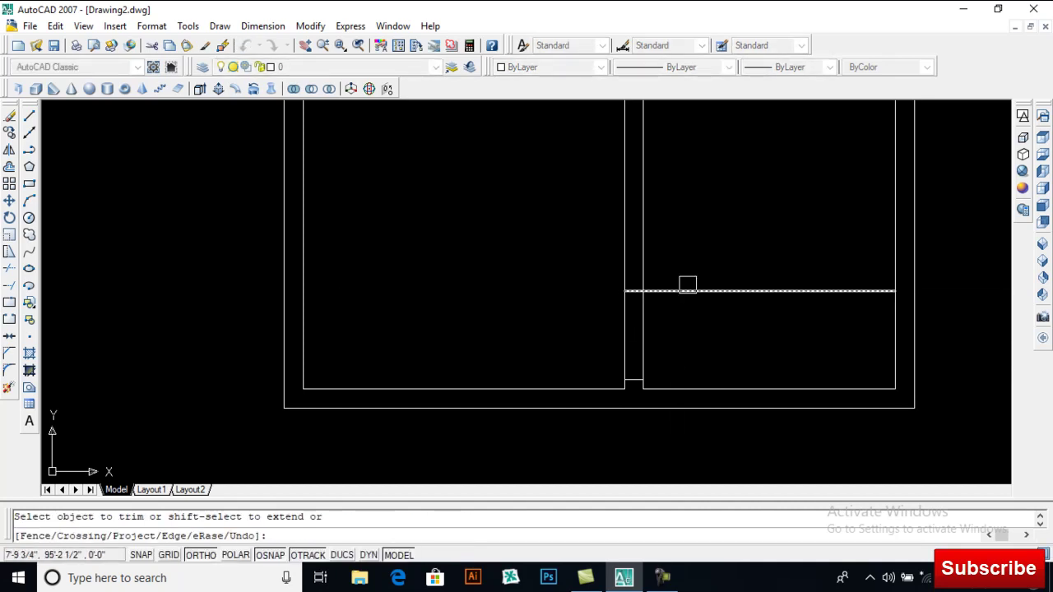
scroll(681, 325, down, 5)
scroll(668, 294, up, 2)
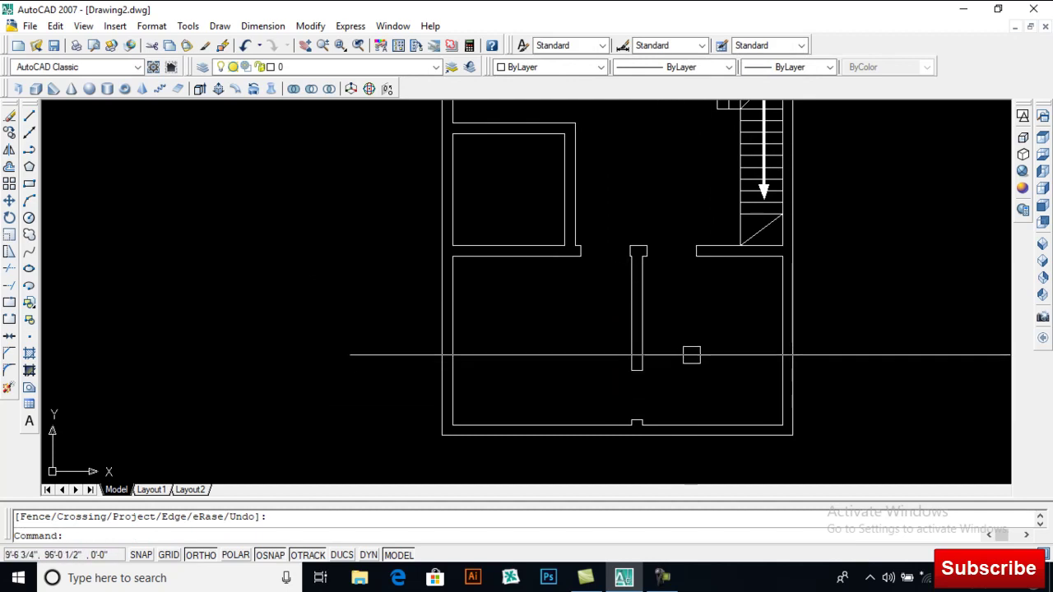
- Draw a short horizontal line leftward from the midpoint of the right face of the partition between the lower rooms
scroll(658, 310, up, 2)
text(l)
key(Return)
click(634, 312)
click(576, 313)
key(Return)
- Offset the partition's horizontal midline 3' upward and 3' downward to mark the window edges
text(o)
key(Return)
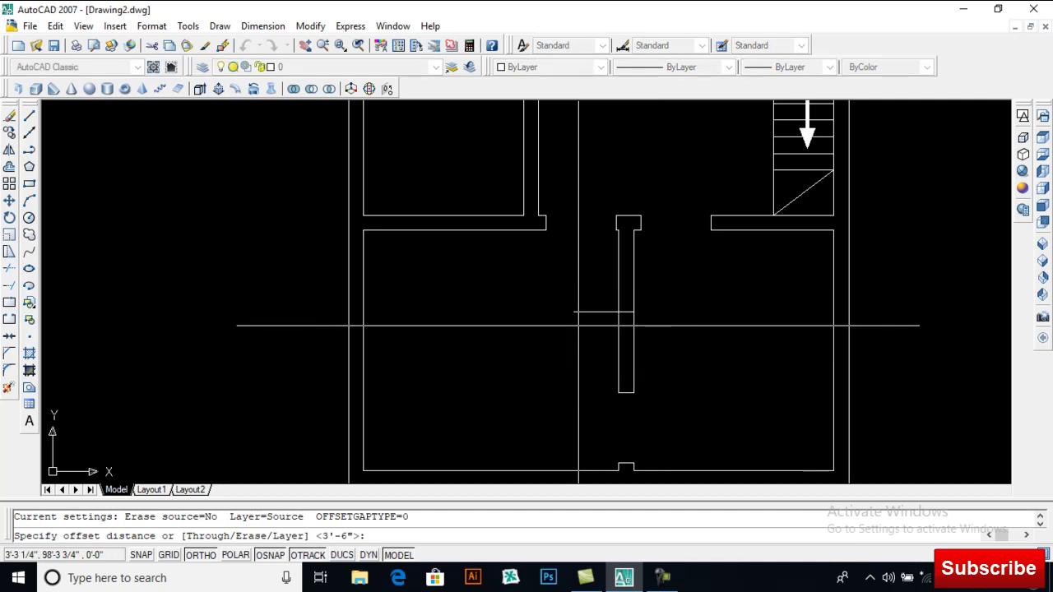
text(3')
key(Return)
click(598, 313)
click(598, 296)
click(598, 311)
click(599, 351)
key(Return)
- Trim the partition faces between the two offset lines to open the window gap
text(tr)
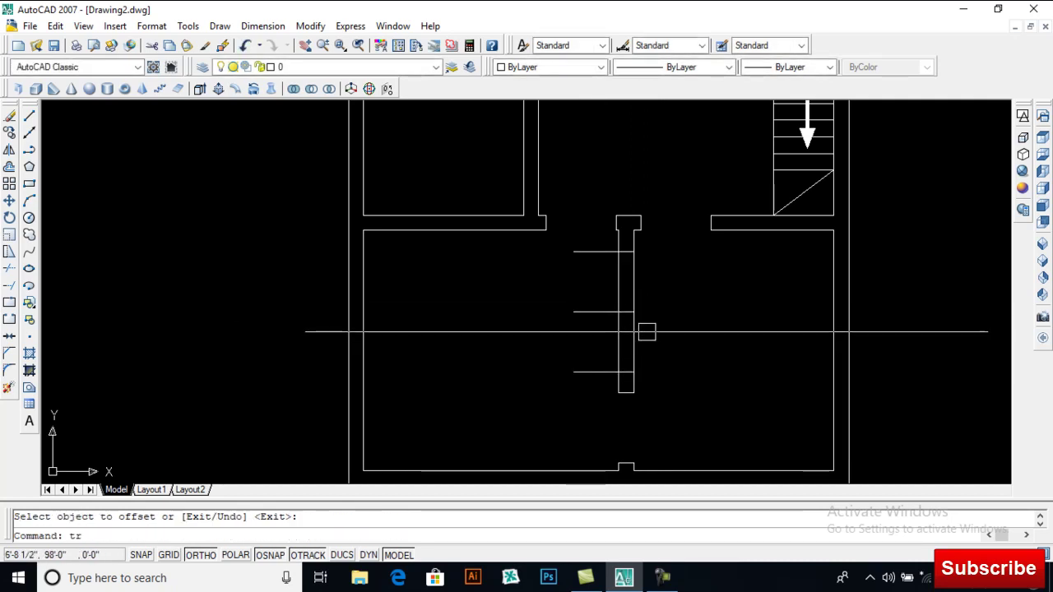
key(Return)
key(Return)
click(642, 327)
click(660, 281)
click(594, 291)
key(Return)
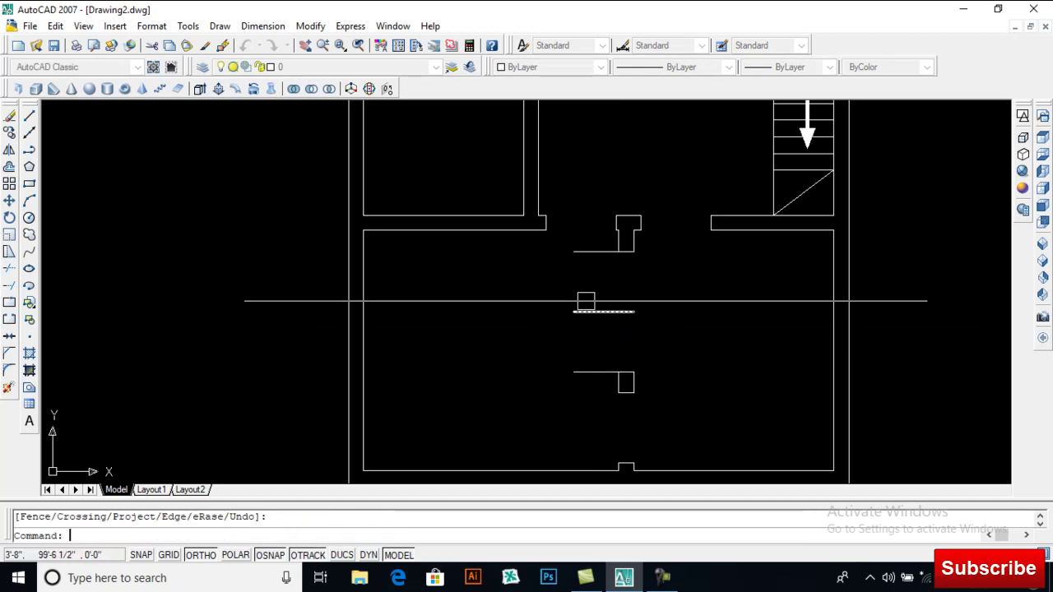
- Trim the window edge lines projecting beyond the partition and delete the horizontal midline
key(Return)
key(Return)
click(597, 252)
click(595, 372)
key(Return)
click(646, 315)
click(543, 337)
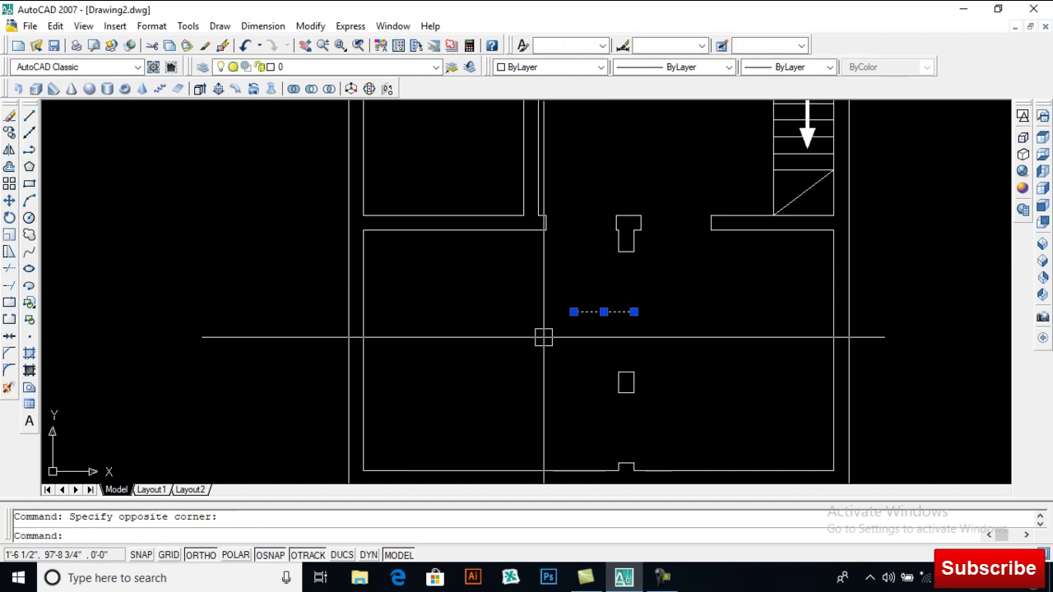
key(Delete)
- Draw a multiline window down the partition gap, from the upper window edge to the lower one
text(ml)
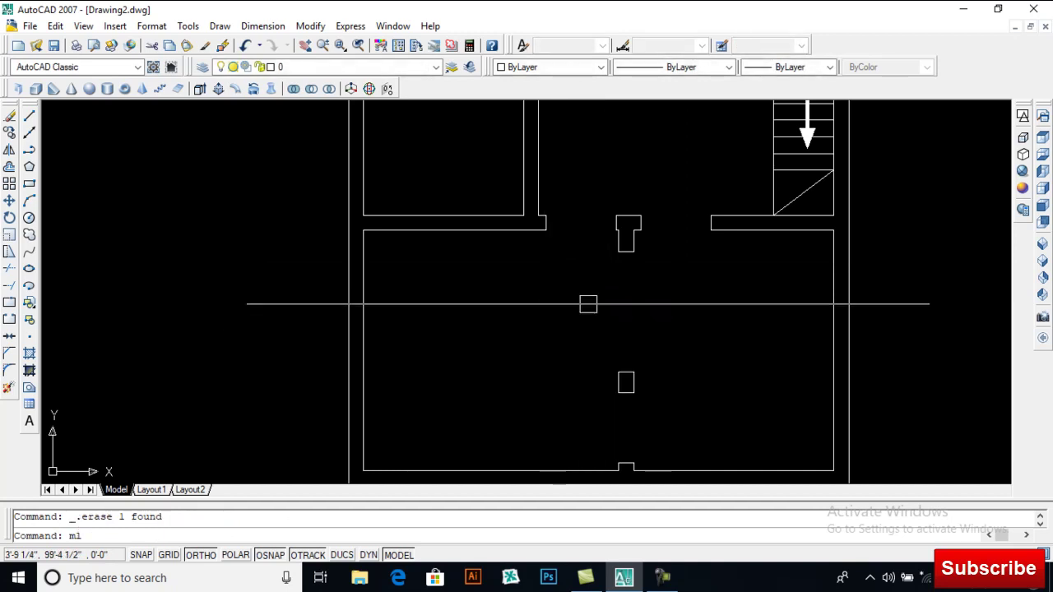
key(Return)
click(634, 252)
click(630, 372)
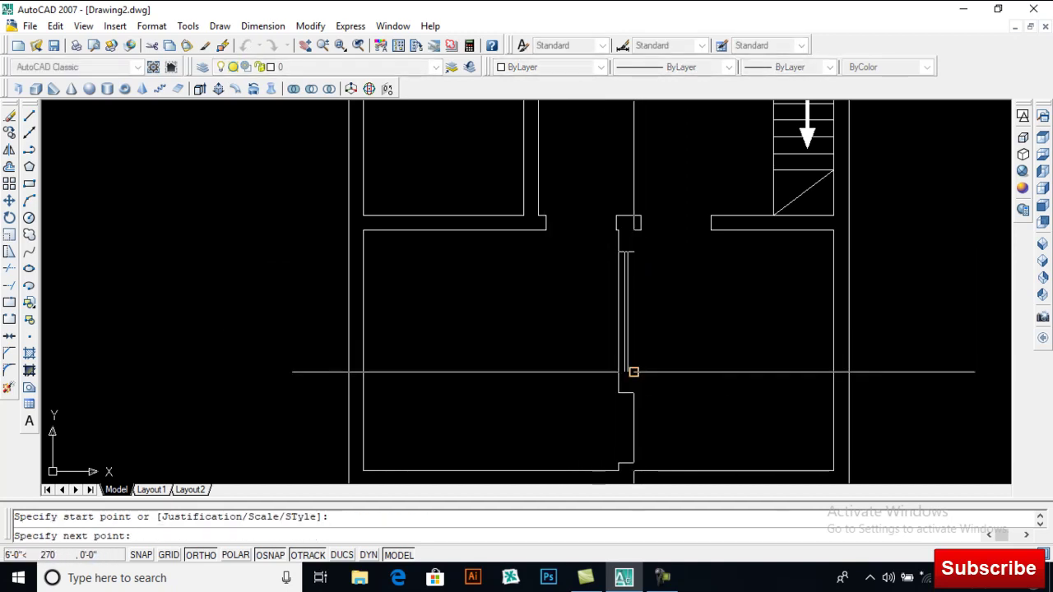
key(Return)
middle_drag(705, 348, 740, 376)
scroll(646, 327, down, 3)
scroll(566, 303, up, 3)
scroll(566, 303, up, 2)
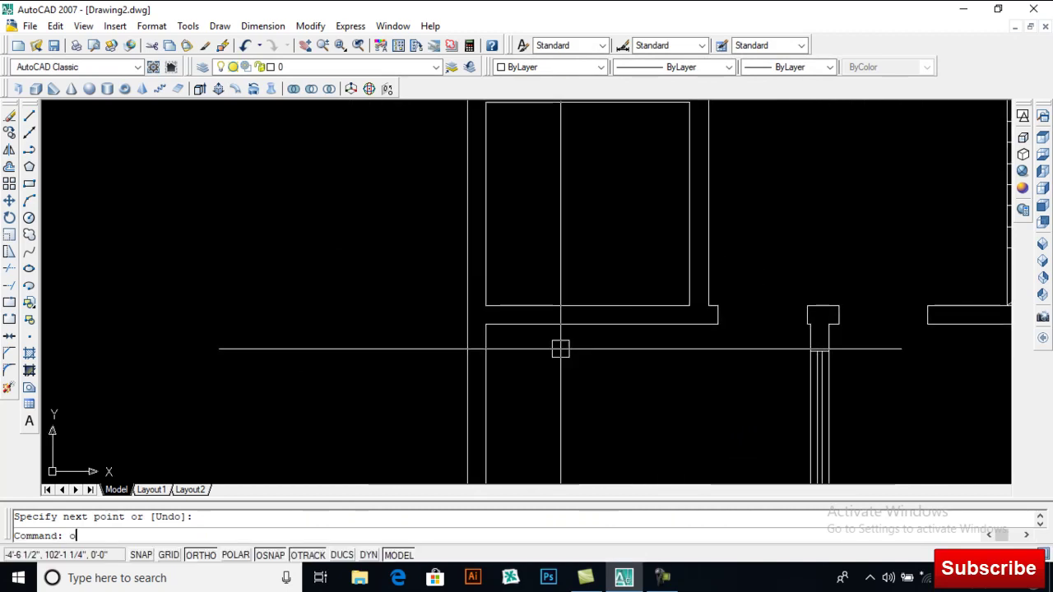
key(Return)
click(587, 305)
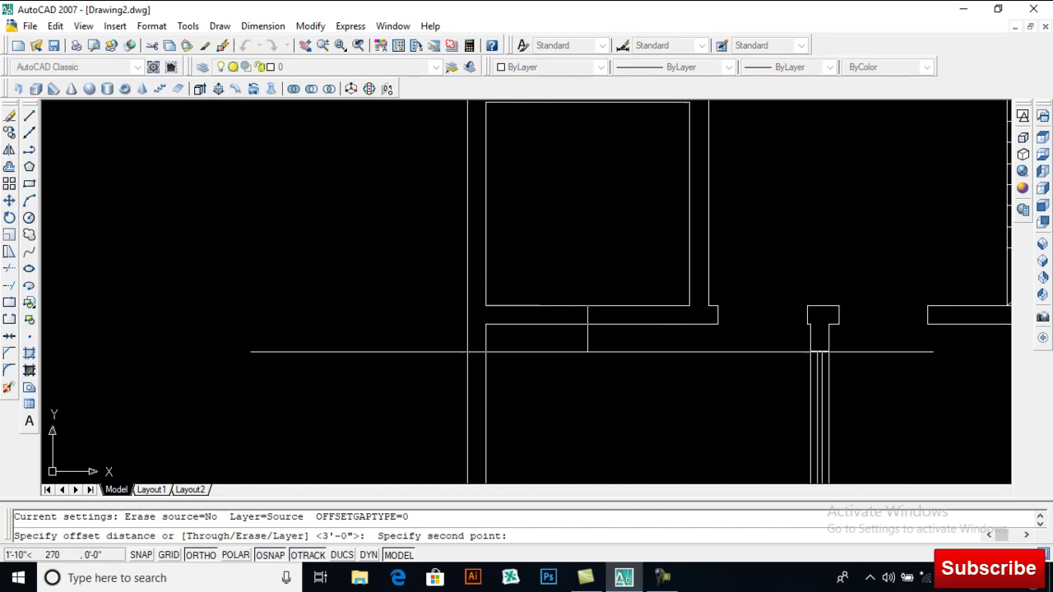
click(673, 425)
key(Escape)
- Draw a vertical line downward from the midpoint of the upper face of the wall above the lower-left room
text(l)
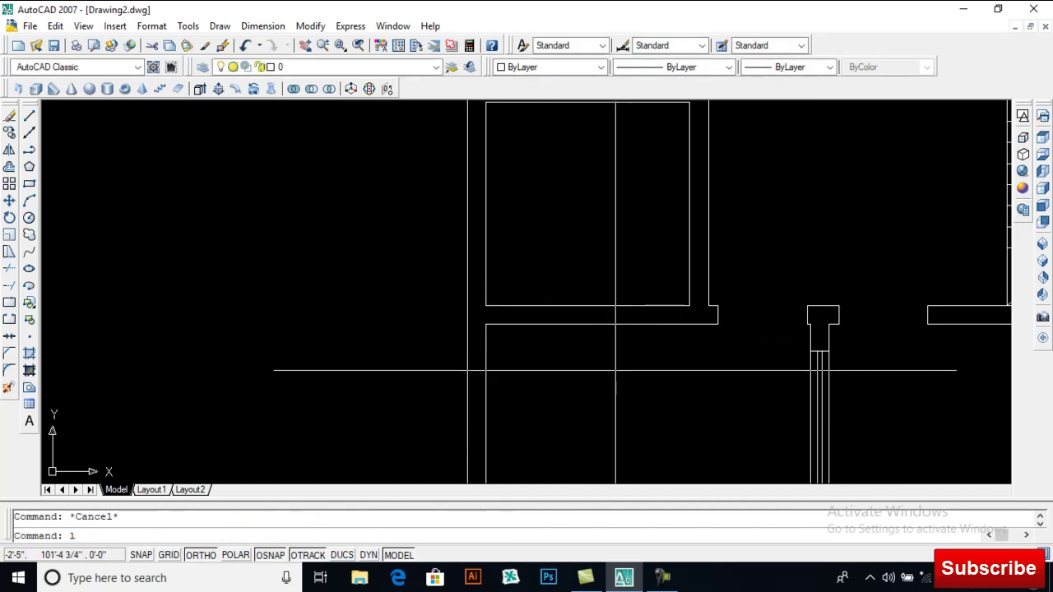
key(Return)
click(588, 407)
key(Return)
- Offset the vertical midline 3' to each side and delete the original line
text(o)
key(Return)
key(Return)
click(588, 357)
click(613, 377)
click(588, 362)
click(566, 362)
key(Return)
click(607, 357)
click(574, 383)
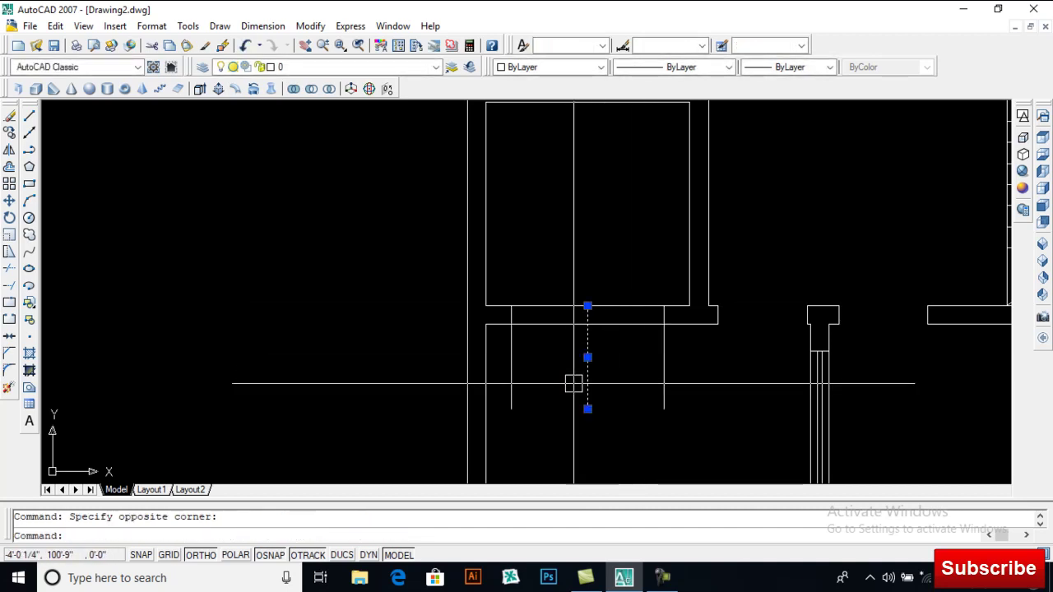
key(Delete)
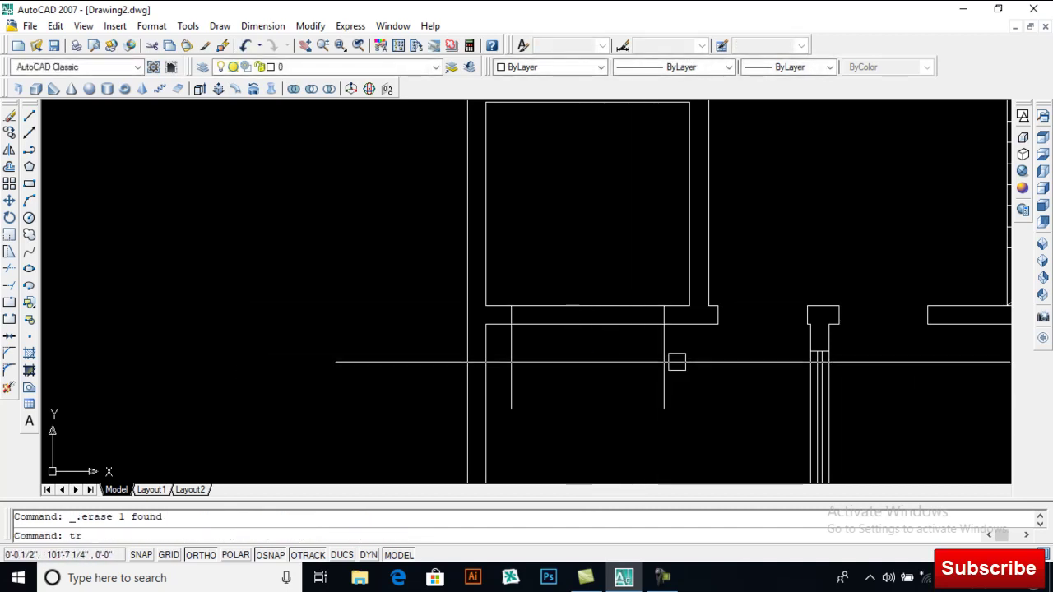
- Trim the wall faces between the offset lines and their projecting ends to open the window gap above the lower-left room
text(tr)
key(Return)
key(Return)
click(695, 356)
click(501, 383)
key(Return)
- Draw a multiline window across the gap above the lower-left room, from its left edge to its right edge
text(ml)
key(Return)
click(511, 305)
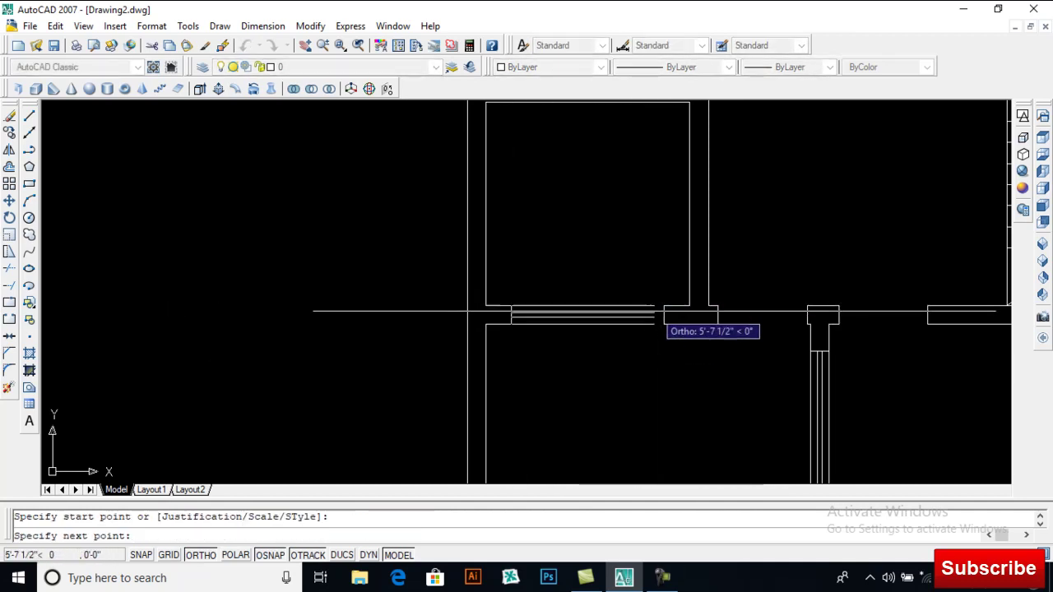
click(664, 306)
key(Return)
- Offset the lower-left room's left inner wall line 9" to the right
scroll(588, 297, down, 5)
mouse_move(588, 297)
middle_down()
mouse_move(514, 271)
mouse_move(537, 205)
middle_up()
scroll(534, 344, up, 3)
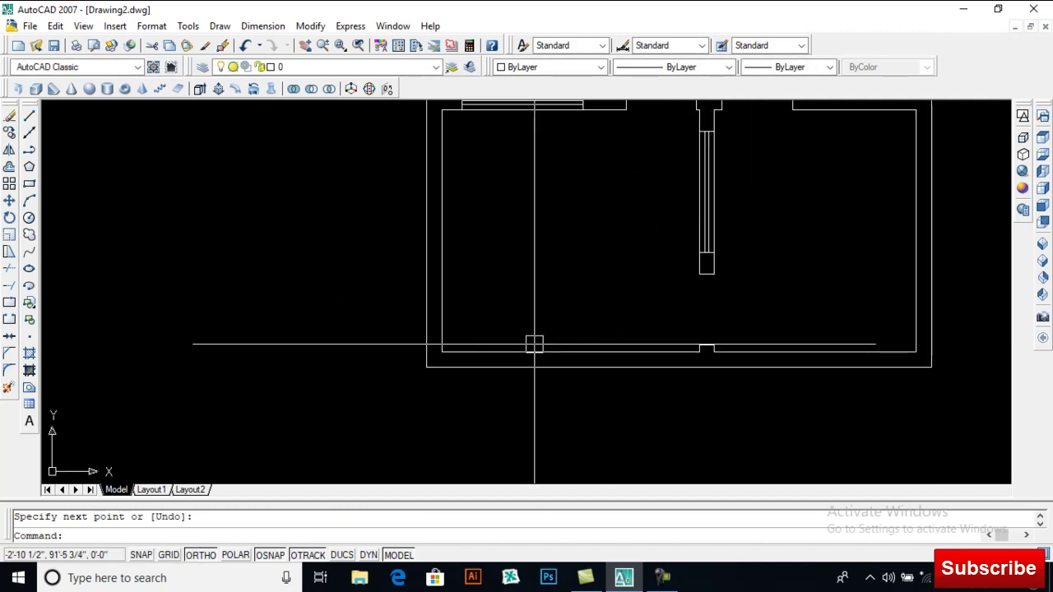
text(o)
key(Return)
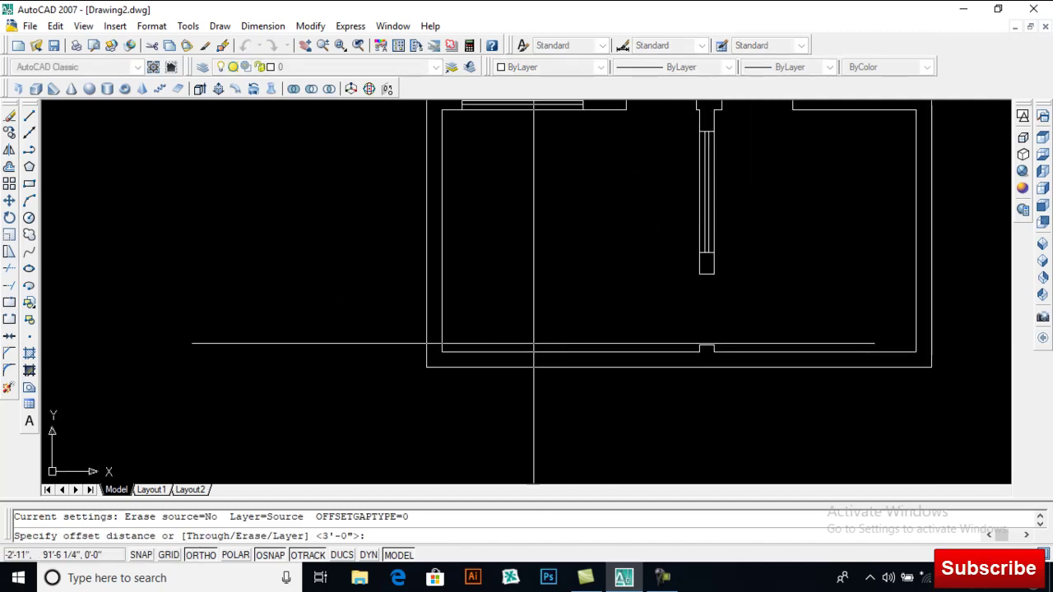
click(435, 327)
click(514, 321)
key(Return)
- Offset the new 9" line 10' to the right to mark the far side of the bottom wall opening
text(o)
key(Return)
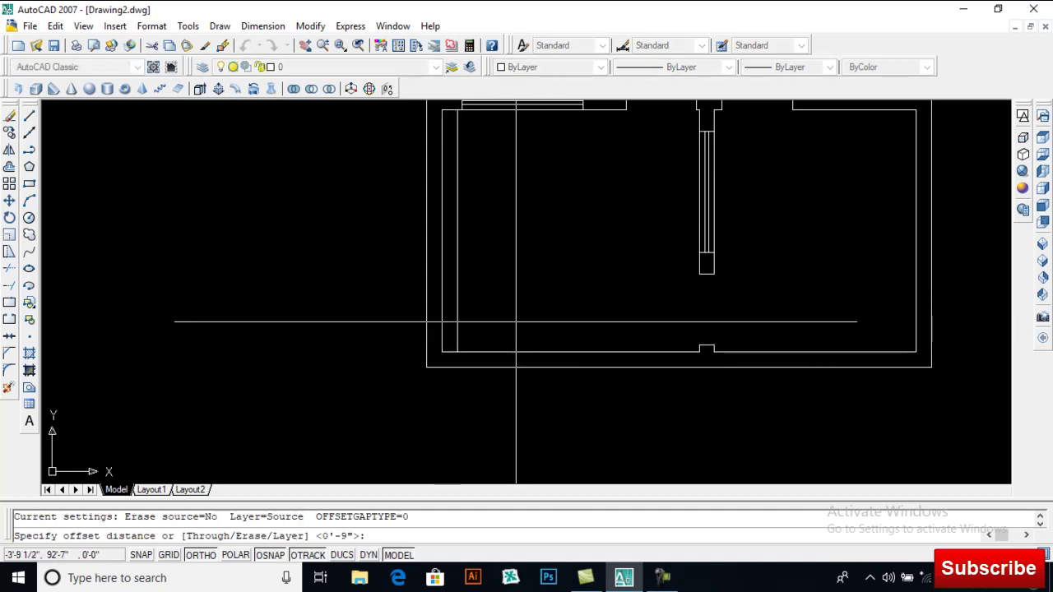
text(10')
key(Return)
click(458, 327)
click(513, 324)
key(Return)
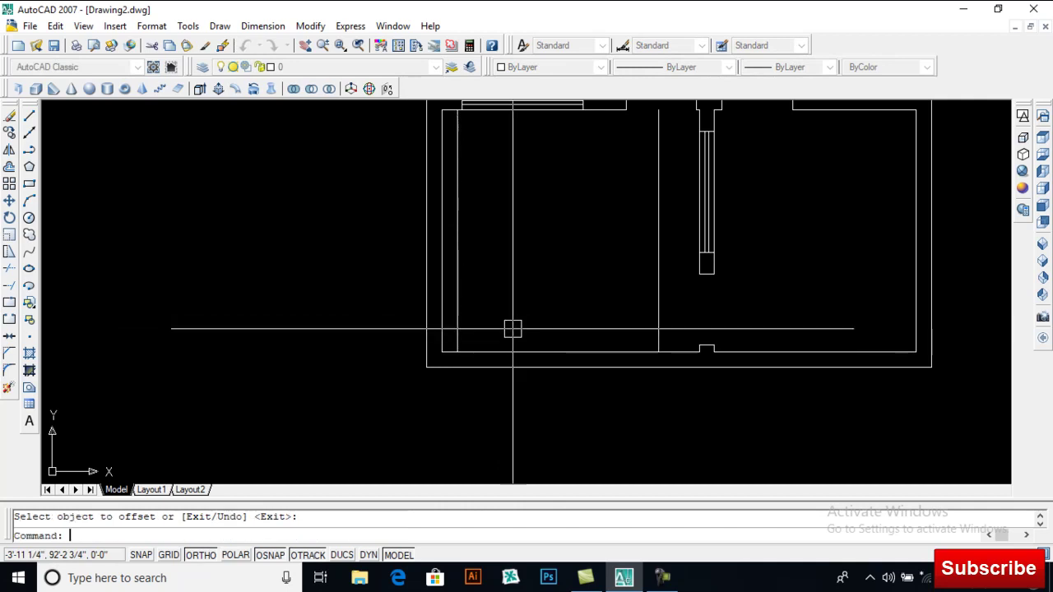
- Extend the two offset lines in the lower-left room down to the outer face of the bottom wall
text(ex)
key(Return)
click(458, 328)
key(Return)
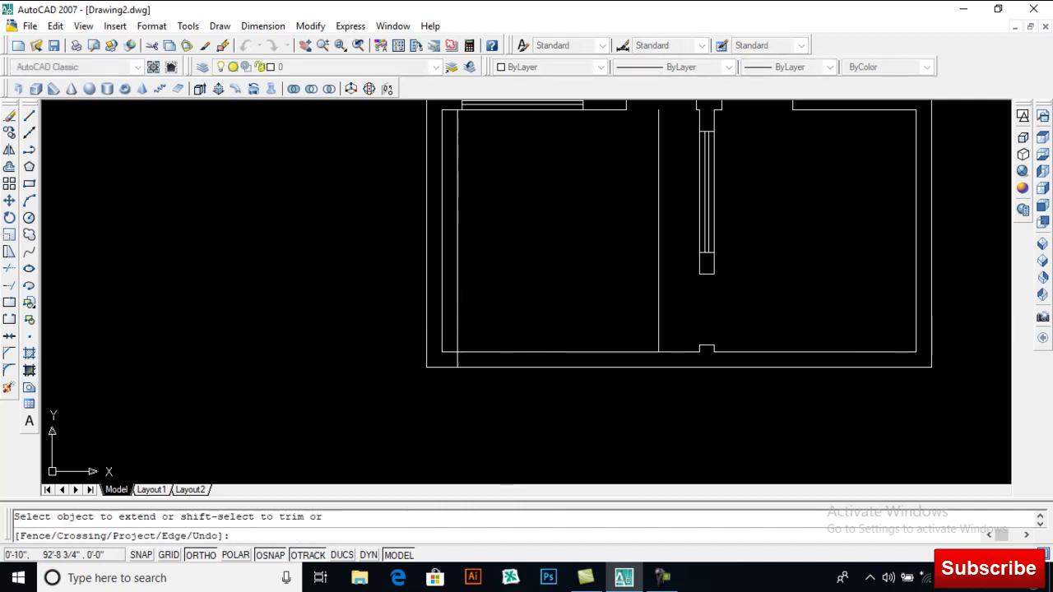
click(660, 318)
key(Return)
- Trim the projecting line ends and both bottom wall faces between the lines to open the gap below the lower-left room
text(tr)
key(Return)
key(Return)
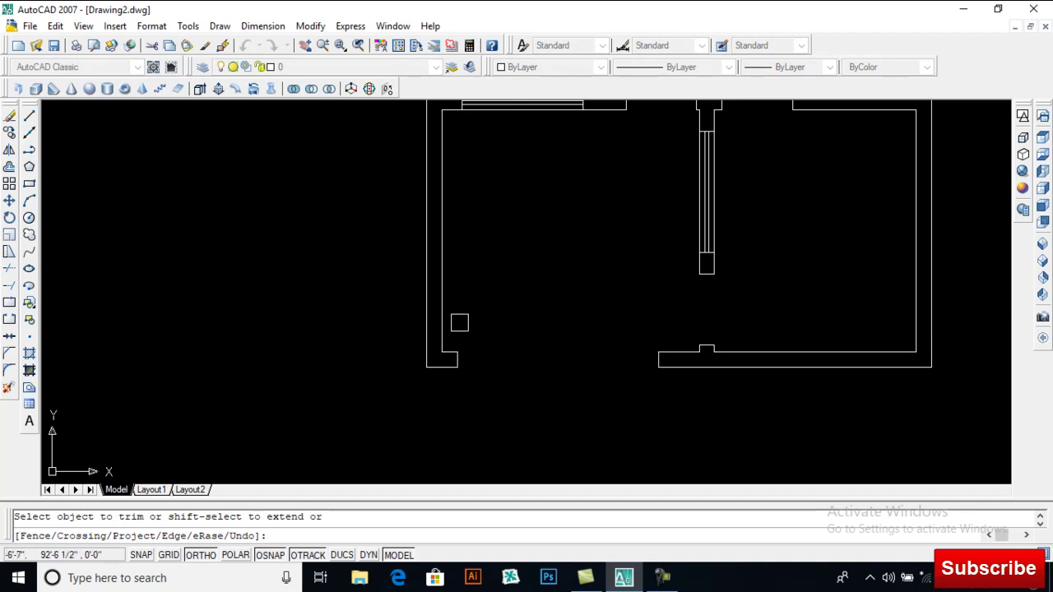
key(Return)
middle_drag(518, 387, 522, 386)
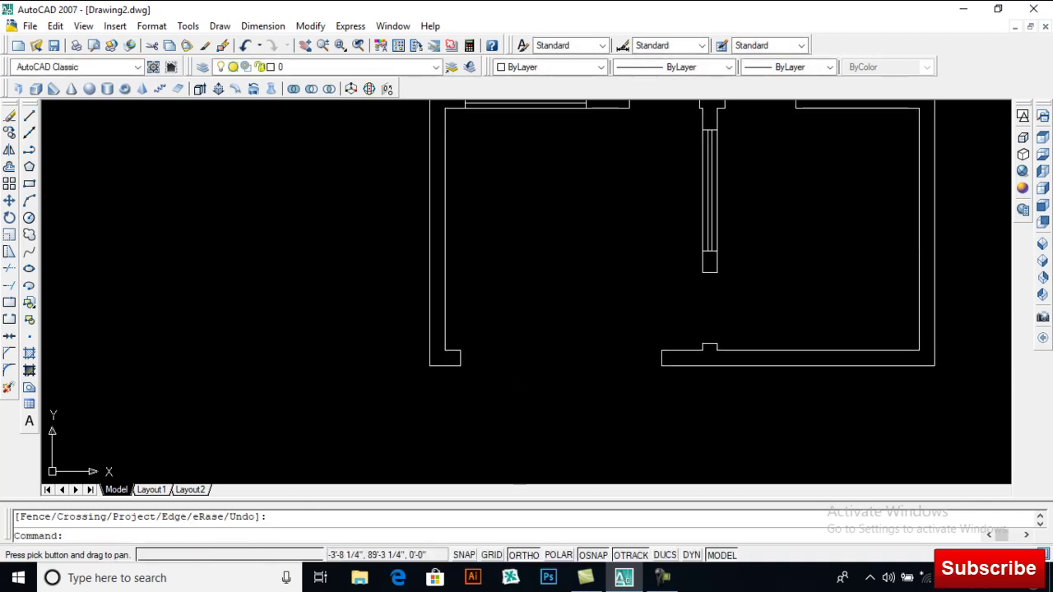
- Draw lines along both wall faces across the bottom opening and two crossing diagonals inside it
text(l)
key(Return)
click(459, 349)
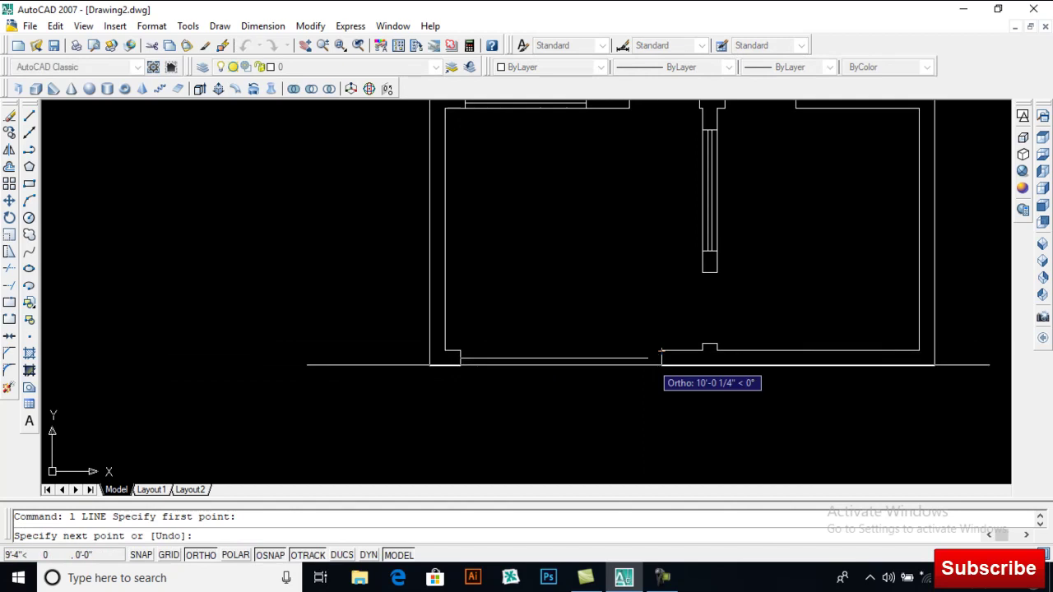
key(Escape)
key(Return)
click(662, 365)
click(662, 351)
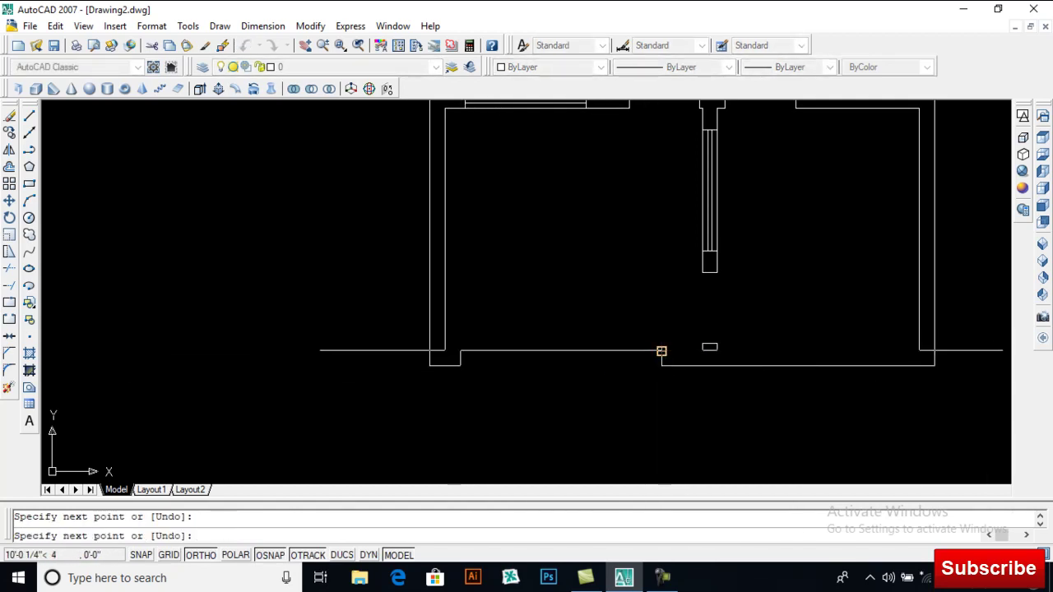
click(461, 352)
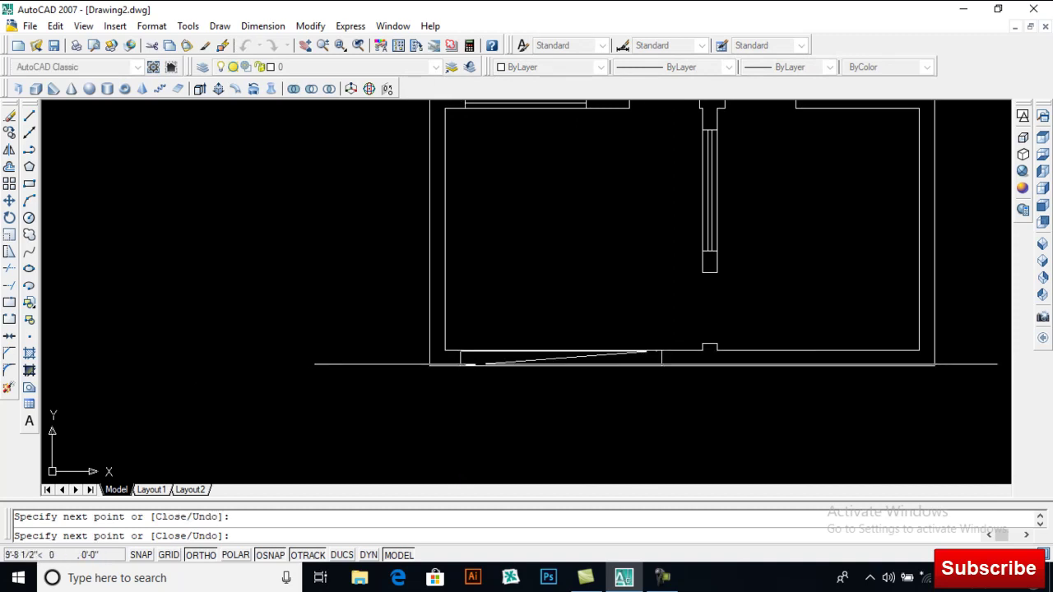
key(Return)
- Draw a vertical door leaf line up into the upper-left room from the right jamb of its door opening
middle_drag(583, 379, 583, 394)
mouse_move(582, 345)
middle_down()
mouse_move(541, 381)
mouse_move(569, 442)
middle_up()
scroll(576, 301, down, 4)
mouse_move(576, 301)
middle_down()
mouse_move(544, 288)
mouse_move(504, 296)
middle_up()
middle_drag(568, 224, 617, 200)
scroll(579, 254, up, 8)
key(Return)
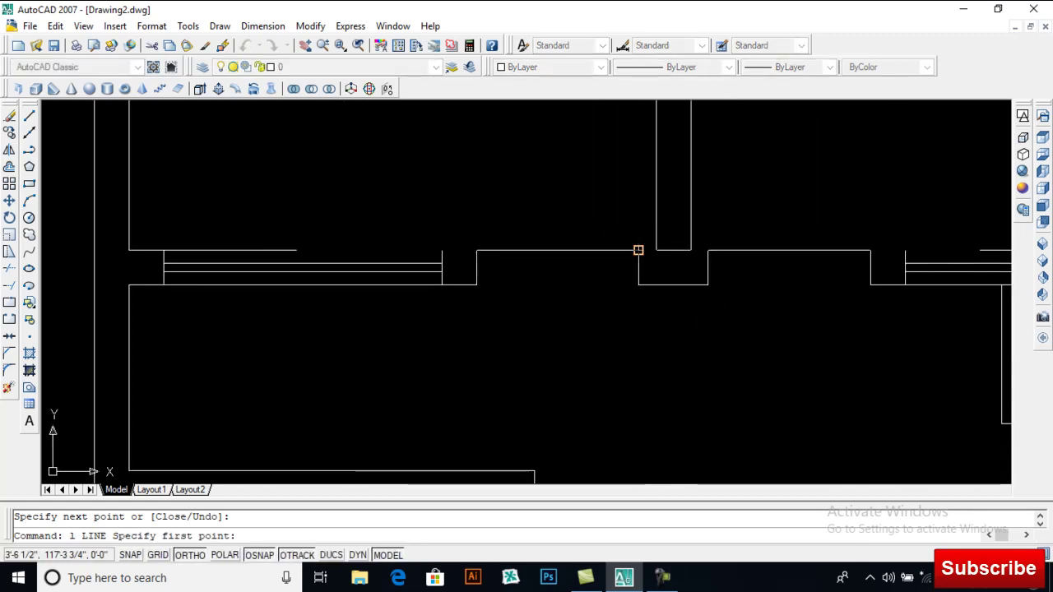
click(639, 249)
key(Return)
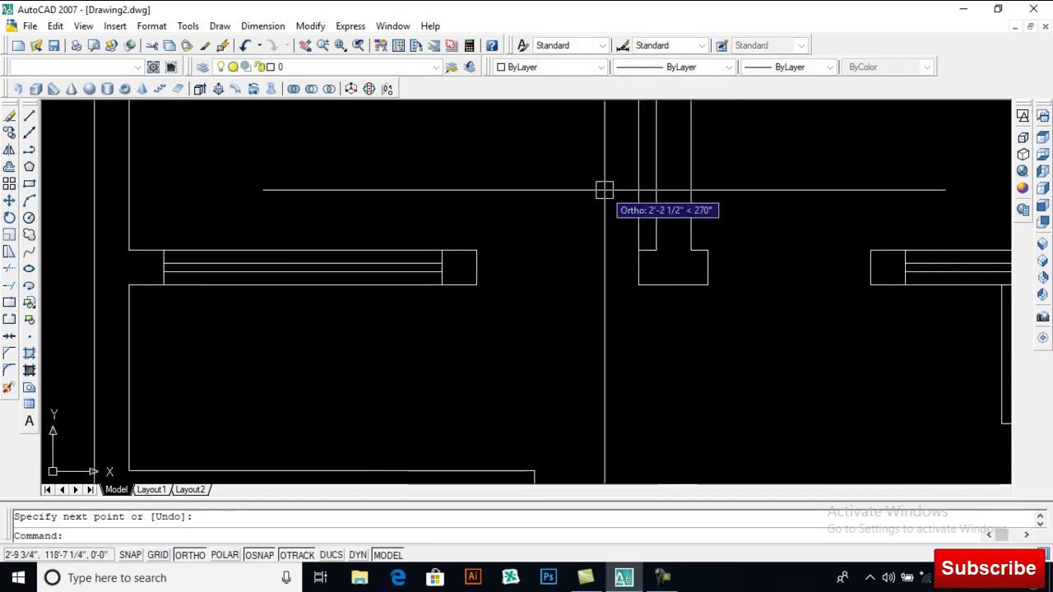
middle_drag(604, 188, 594, 261)
scroll(594, 298, down, 2)
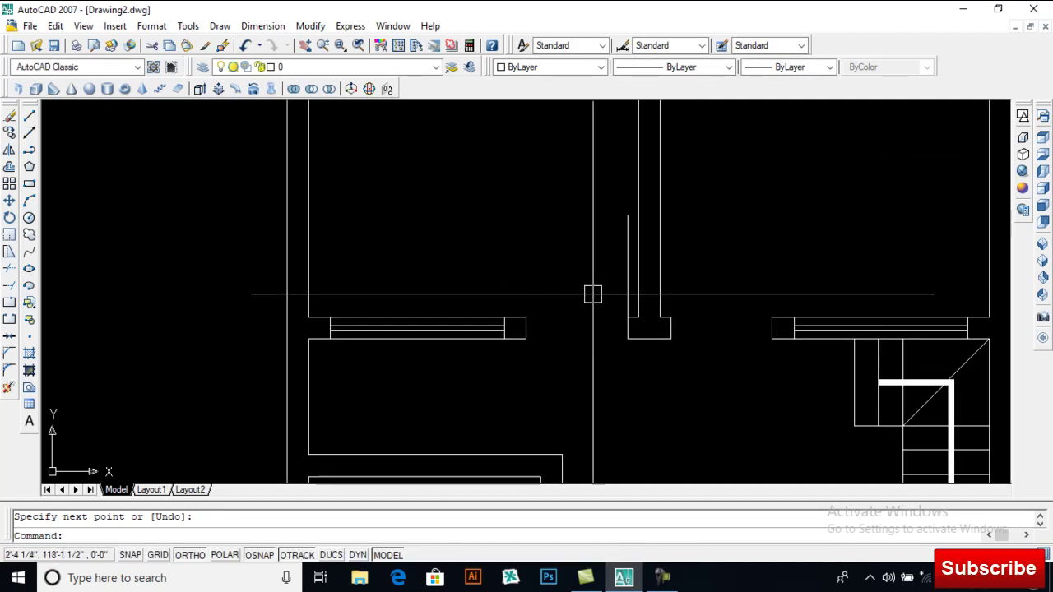
- Draw the door swing arc from the leaf's upper end to the left jamb of the upper-left room's opening
text(a)
key(Return)
click(628, 216)
text(e)
key(Return)
click(525, 316)
text(d)
key(Return)
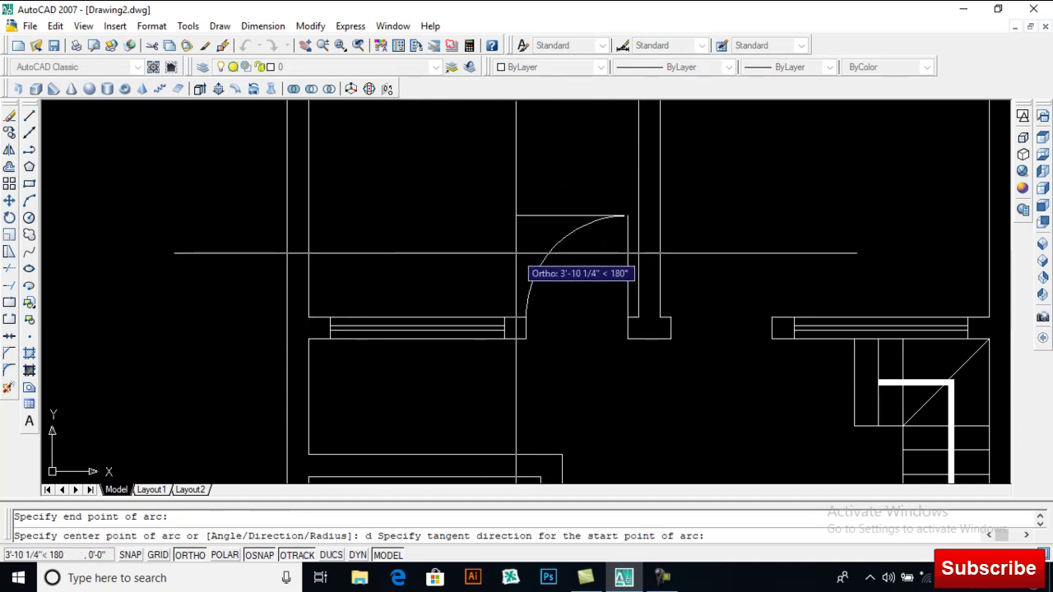
click(520, 284)
- Mirror the door leaf and swing arc about the middle of the wall pier into the upper-right room, keeping the originals
text(mi)
key(Return)
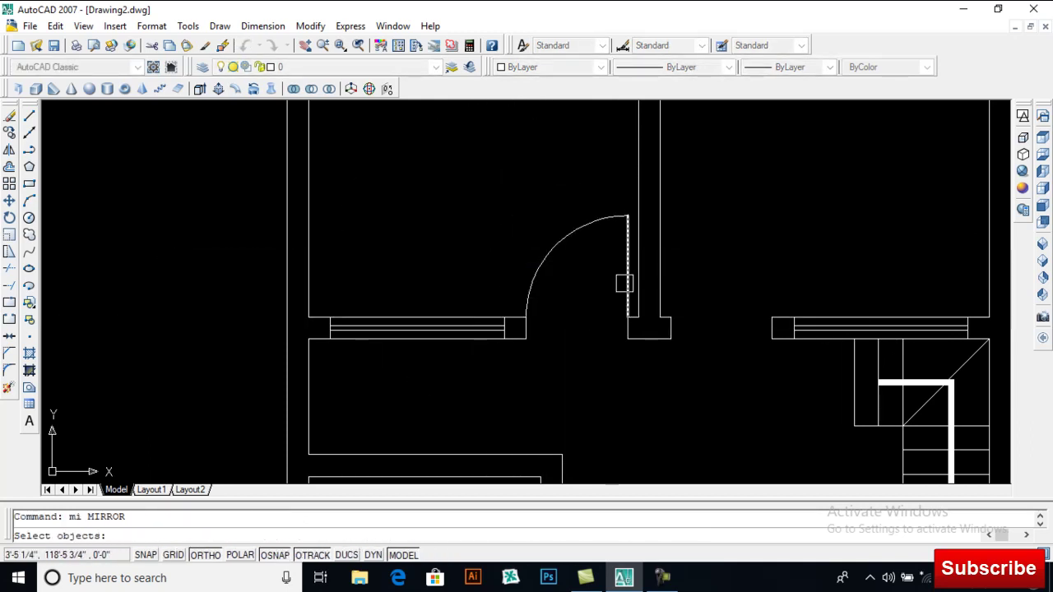
click(649, 338)
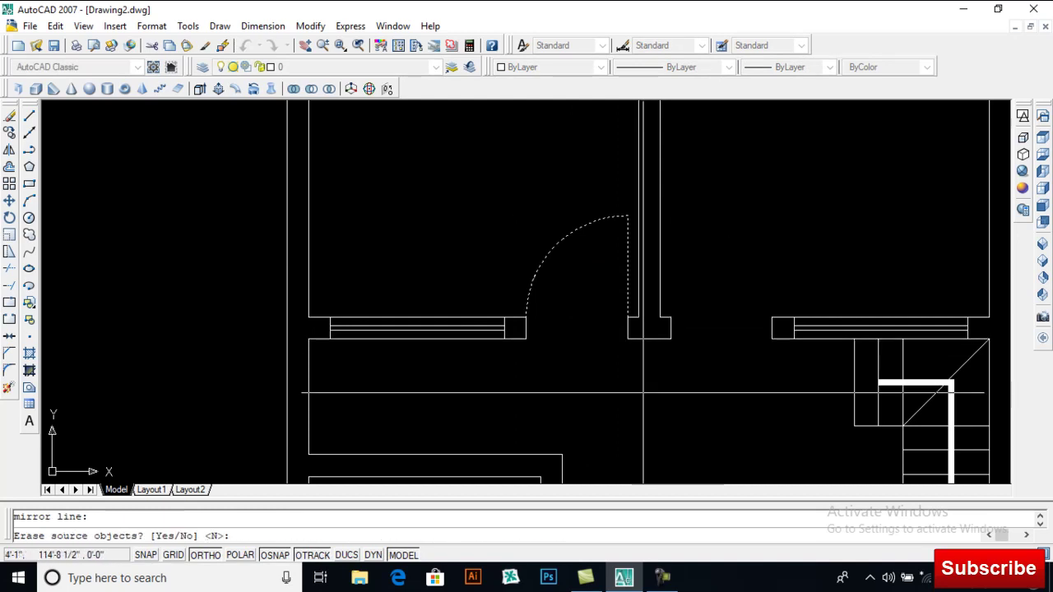
key(Return)
- Draw a vertical door leaf line upward from the left jamb of the lower-left room's door opening
scroll(634, 333, down, 5)
mouse_move(603, 273)
middle_down()
mouse_move(586, 252)
mouse_move(584, 323)
middle_up()
middle_drag(648, 393, 588, 191)
middle_drag(606, 285, 598, 216)
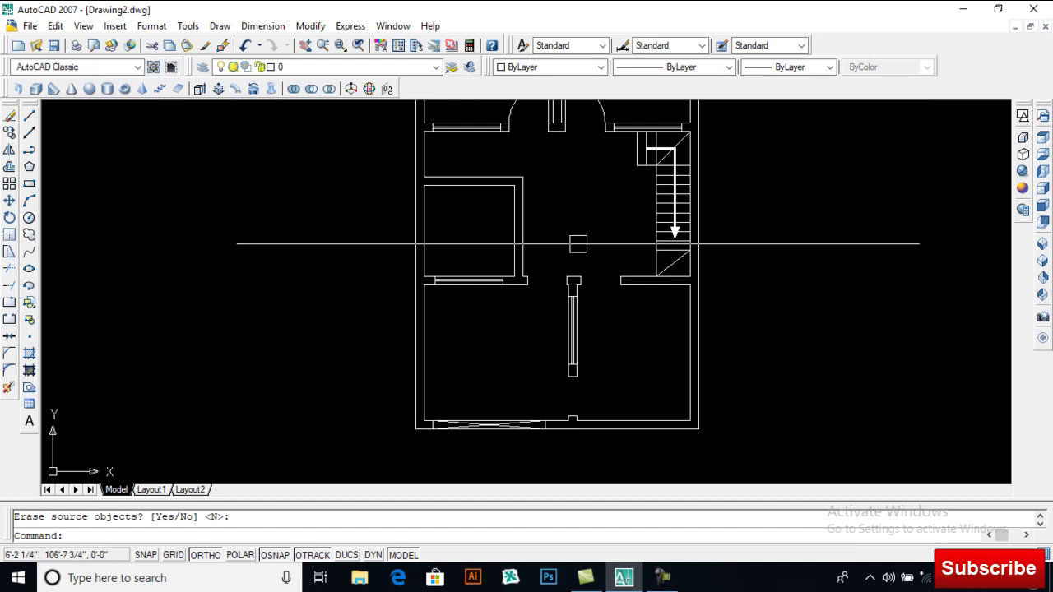
scroll(543, 278, up, 4)
text(l)
key(Return)
click(423, 296)
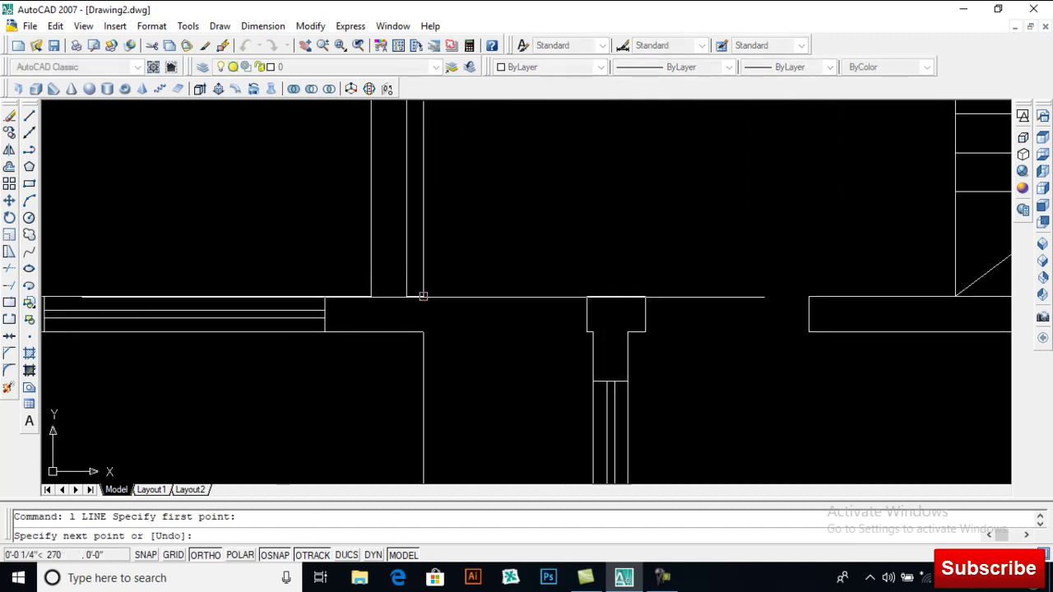
key(Return)
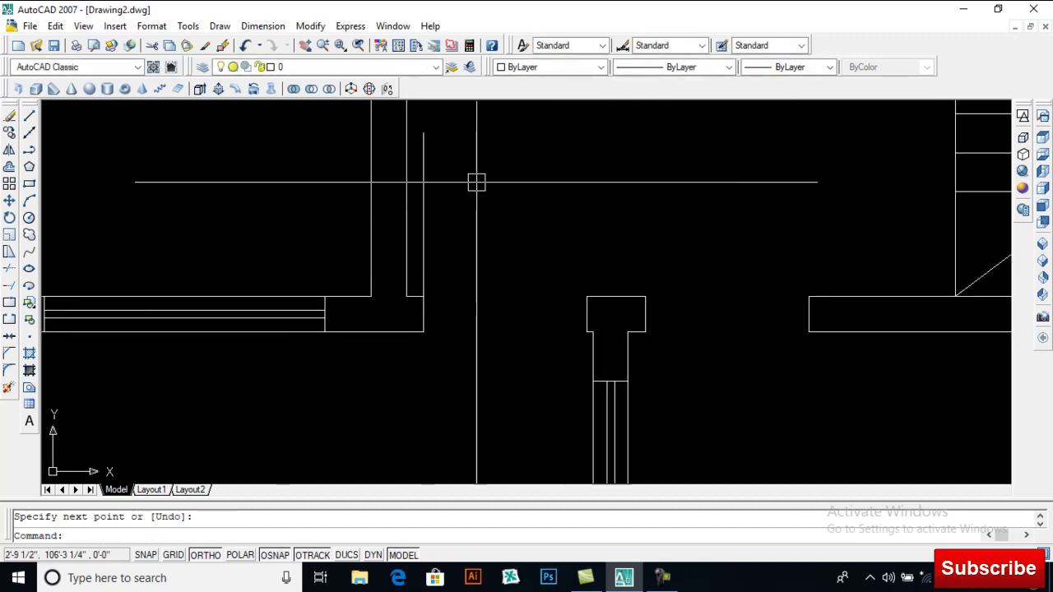
- Draw a start-end-direction arc from the leaf's upper end to the right jamb of the lower-left room's door opening
click(220, 25)
mouse_move(247, 217)
click(362, 217)
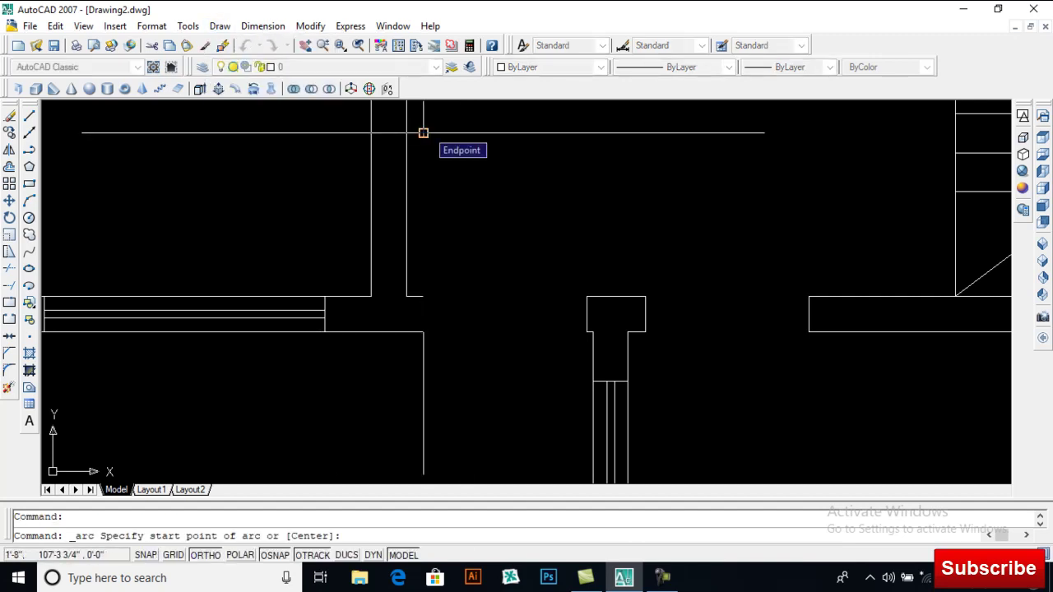
middle_drag(423, 133, 453, 174)
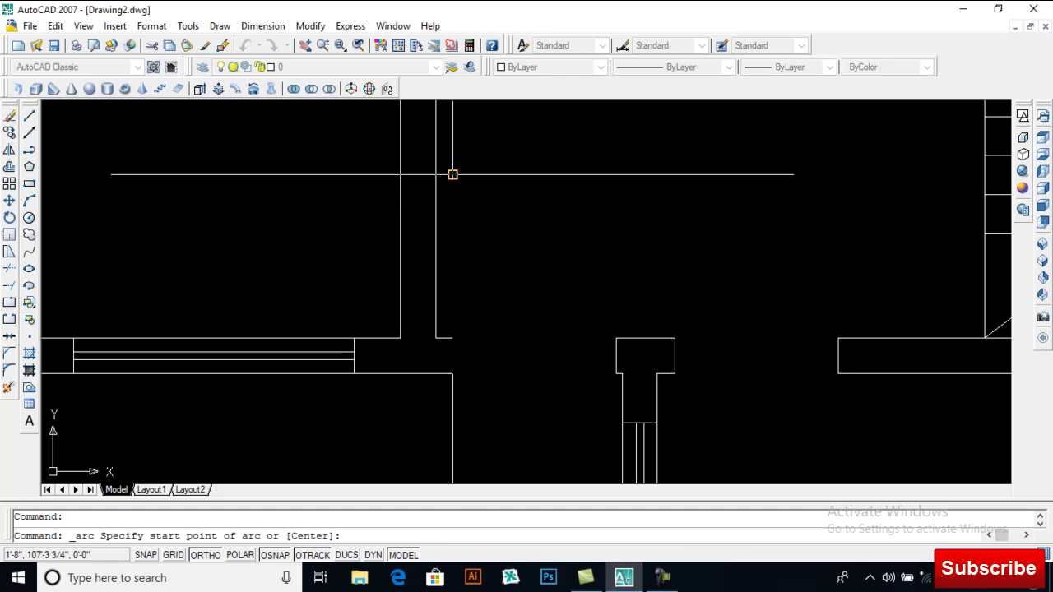
click(452, 174)
text(_e)
key(Return)
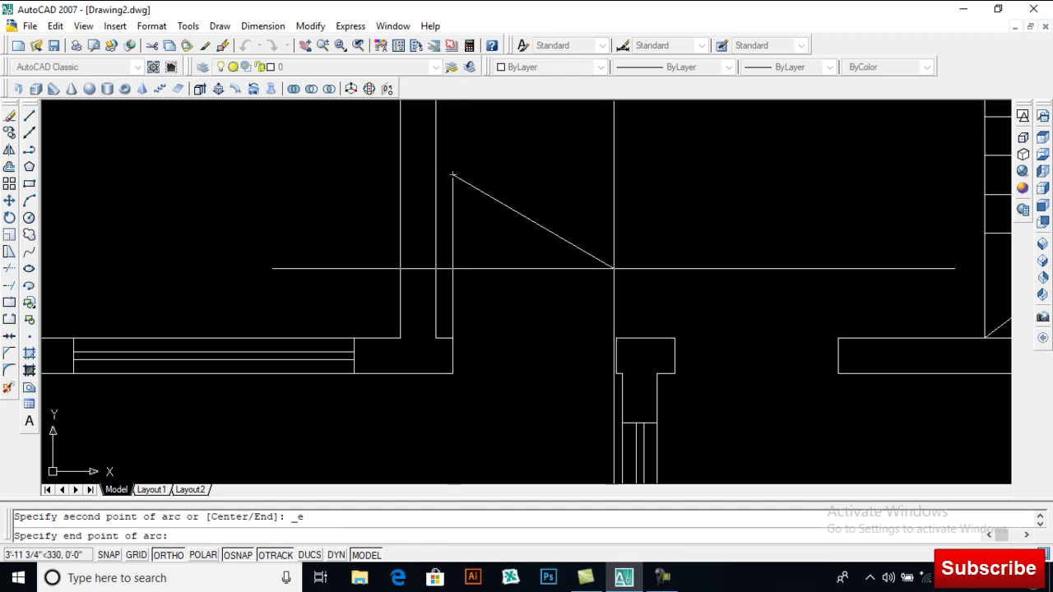
click(617, 338)
click(623, 223)
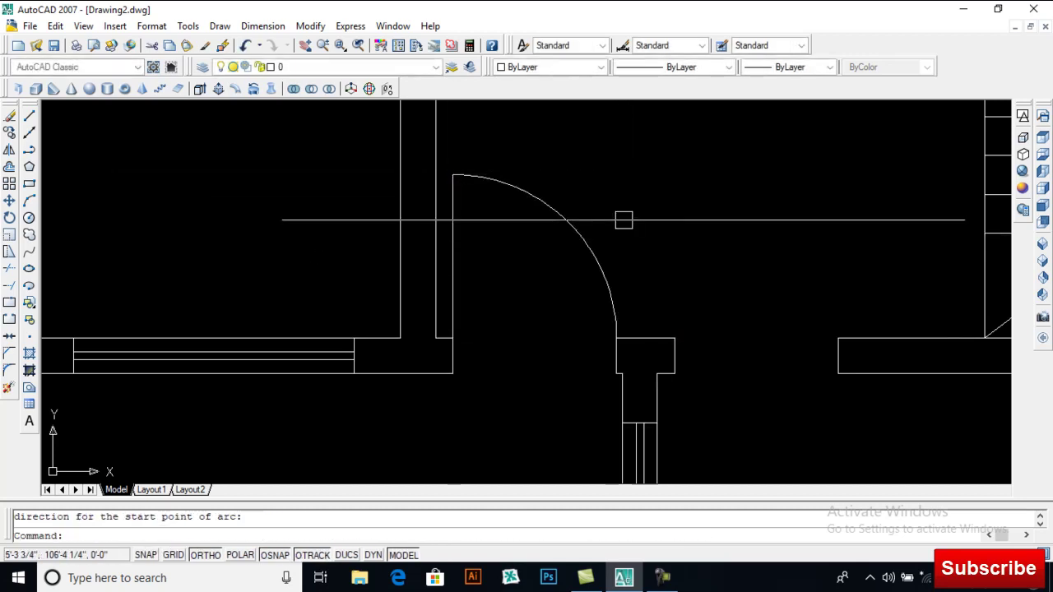
- Draw a vertical door leaf line down into the lower-right room from the left jamb of its upper door opening
scroll(617, 247, down, 3)
scroll(598, 264, up, 2)
text(l)
key(Return)
click(595, 256)
text(4)
key(Return)
key(Return)
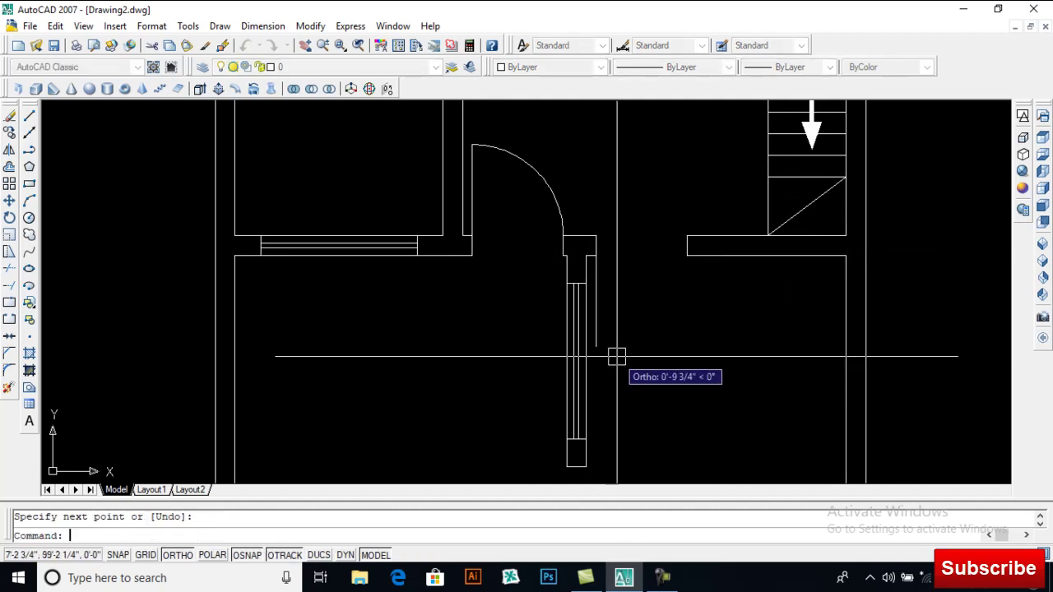
- Draw a start-end-direction swing arc from the leaf's lower end to the right jamb of the lower-right room's upper door opening
click(220, 25)
click(387, 219)
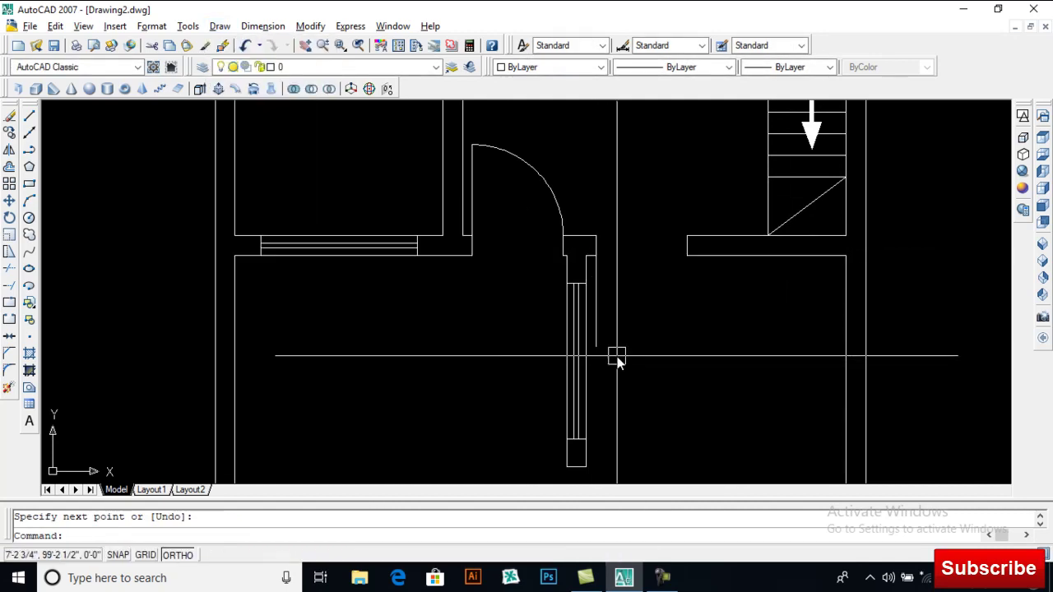
click(595, 346)
click(688, 256)
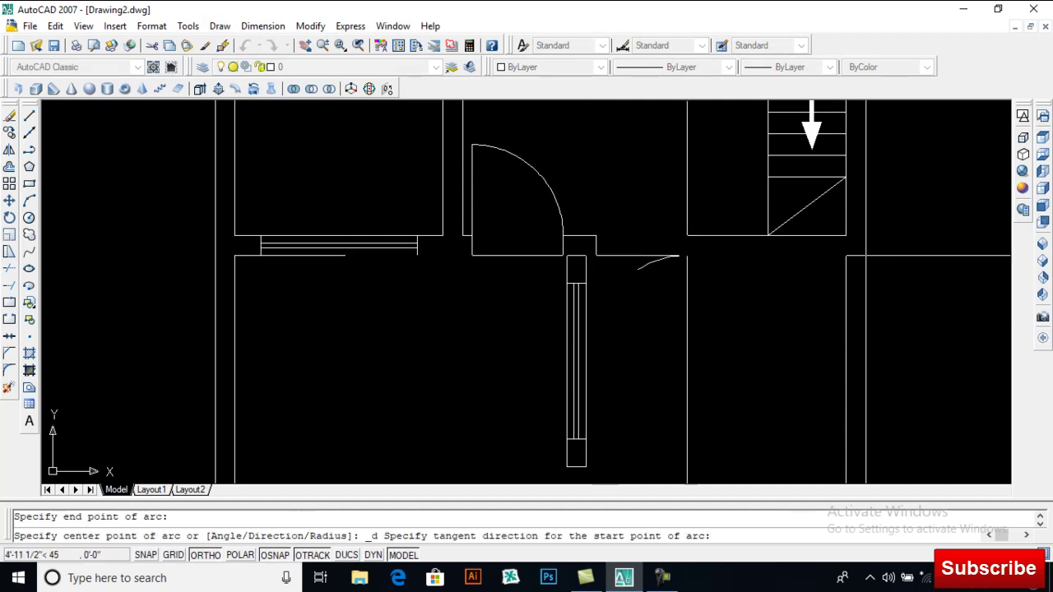
click(688, 347)
- Draw a 42" horizontal door leaf line into the lower-right room from the lower stub of the partition's door opening
middle_drag(672, 379, 690, 216)
scroll(623, 387, up, 2)
text(l)
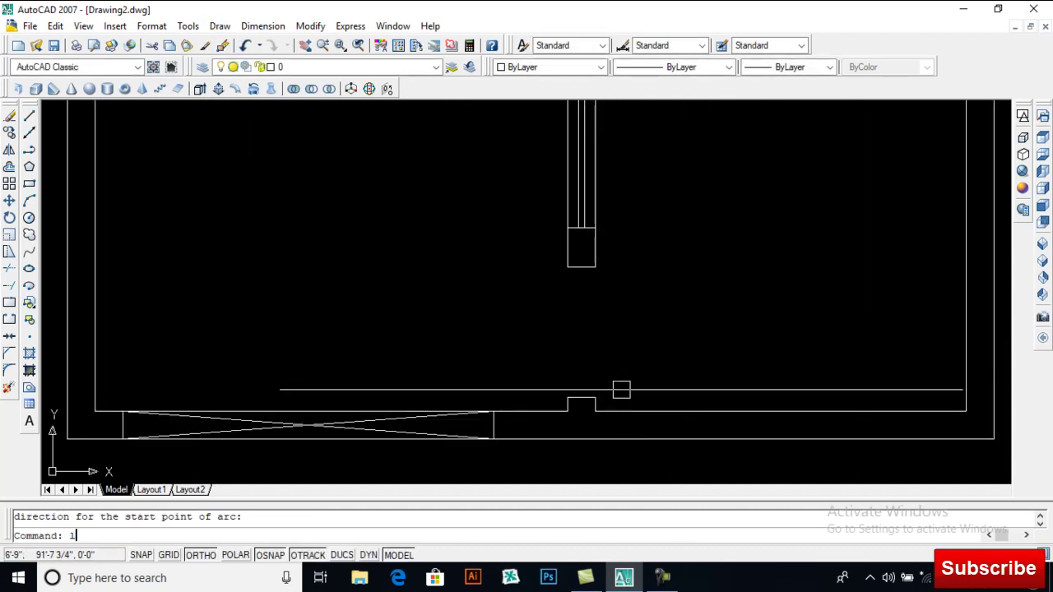
key(Return)
click(594, 399)
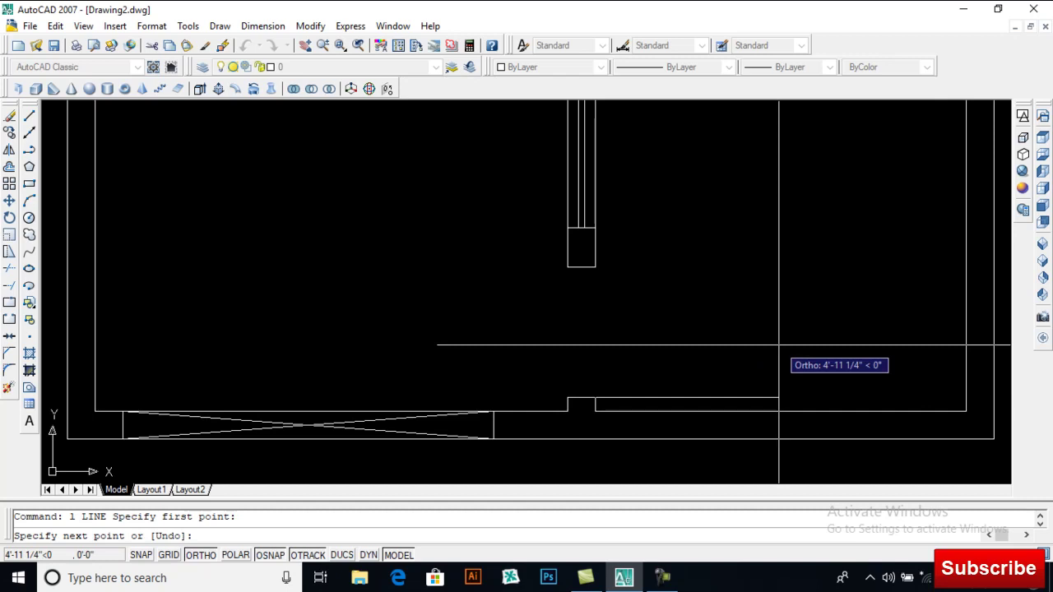
text(42)
key(Return)
key(Return)
- Draw a start-end-direction swing arc from the 42" leaf's free end to the upper jamb of the partition opening
key(alt+d)
key(a)
key(d)
click(726, 399)
click(594, 263)
click(745, 262)
- Offset the upper inner wall line of the small room on the left side 4 1/2" downward
scroll(735, 265, down, 2)
middle_drag(584, 224, 553, 356)
middle_drag(601, 294, 582, 280)
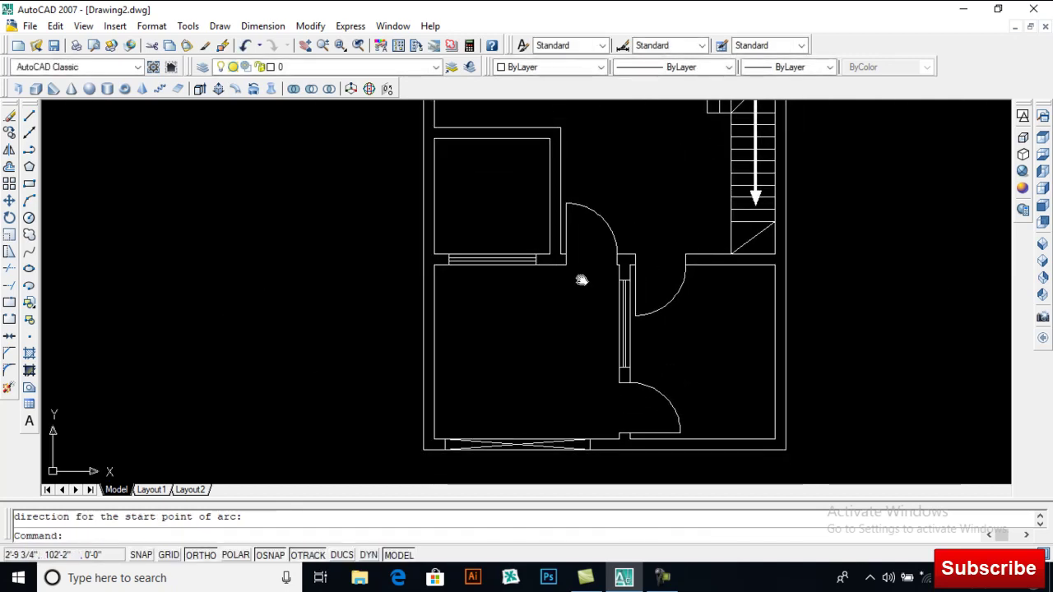
middle_drag(712, 348, 643, 435)
middle_drag(661, 381, 654, 368)
scroll(612, 298, down, 1)
middle_drag(578, 257, 578, 360)
middle_drag(480, 348, 488, 304)
scroll(594, 351, up, 2)
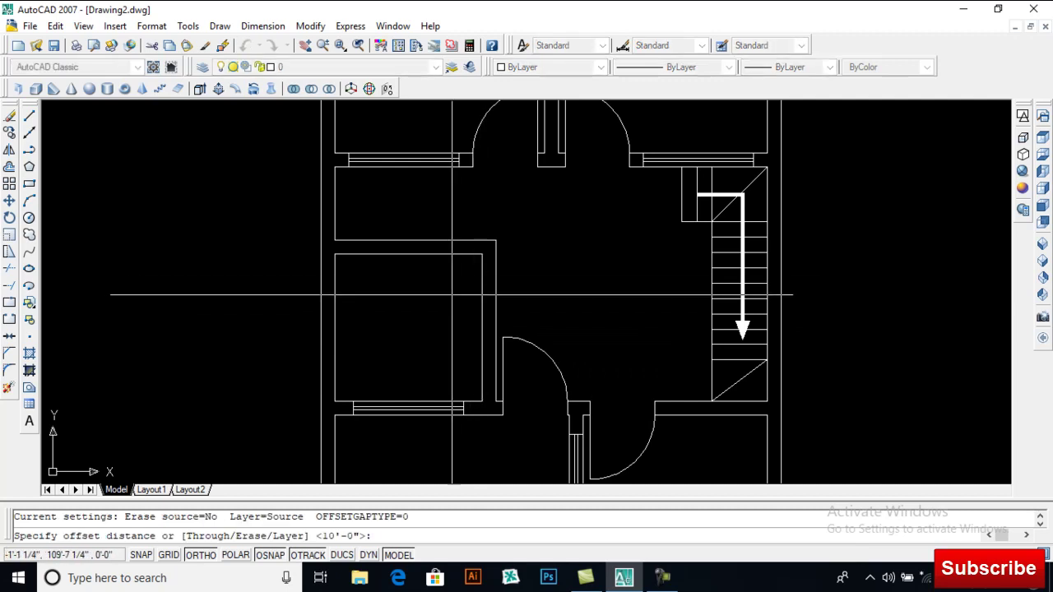
key(Return)
key(Return)
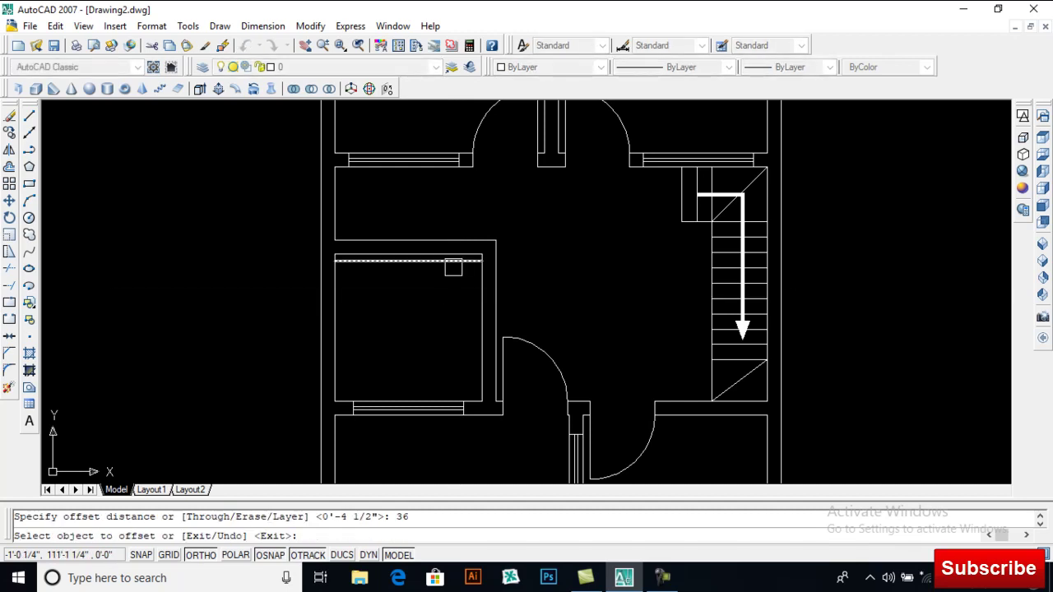
- Offset the new 4 1/2" line 36" downward and extend both lines across the small room's right wall
click(453, 262)
click(455, 286)
key(Return)
key(Return)
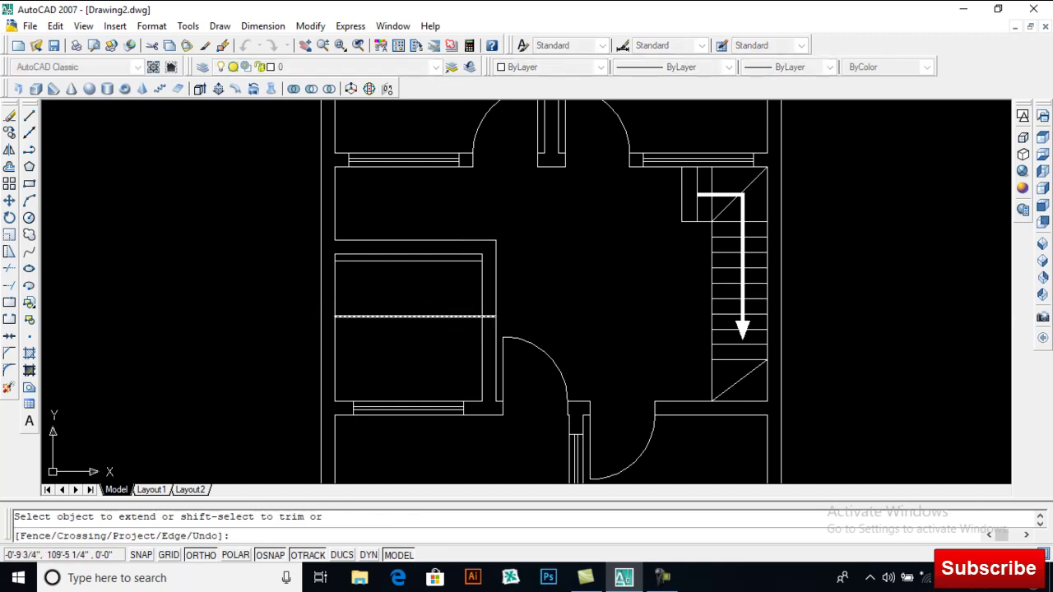
key(Return)
- Trim the small room's right wall faces and the excess lines to open the 36" doorway
text(tr)
key(Return)
key(Return)
click(526, 291)
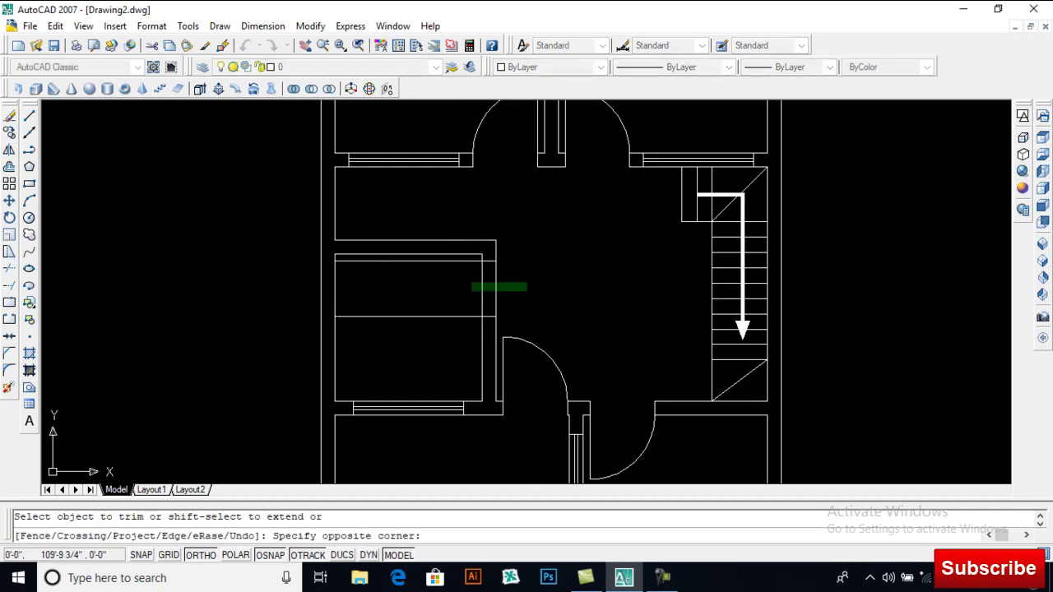
key(Return)
- Copy the entire floor plan horizontally to the left of the original
scroll(566, 305, down, 2)
middle_drag(602, 269, 543, 272)
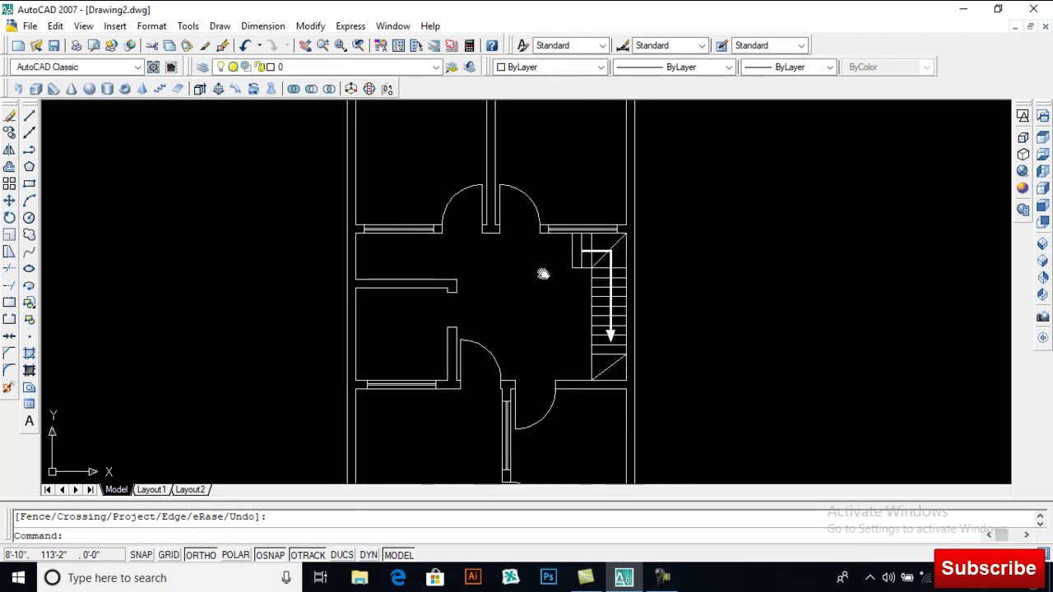
scroll(489, 247, down, 3)
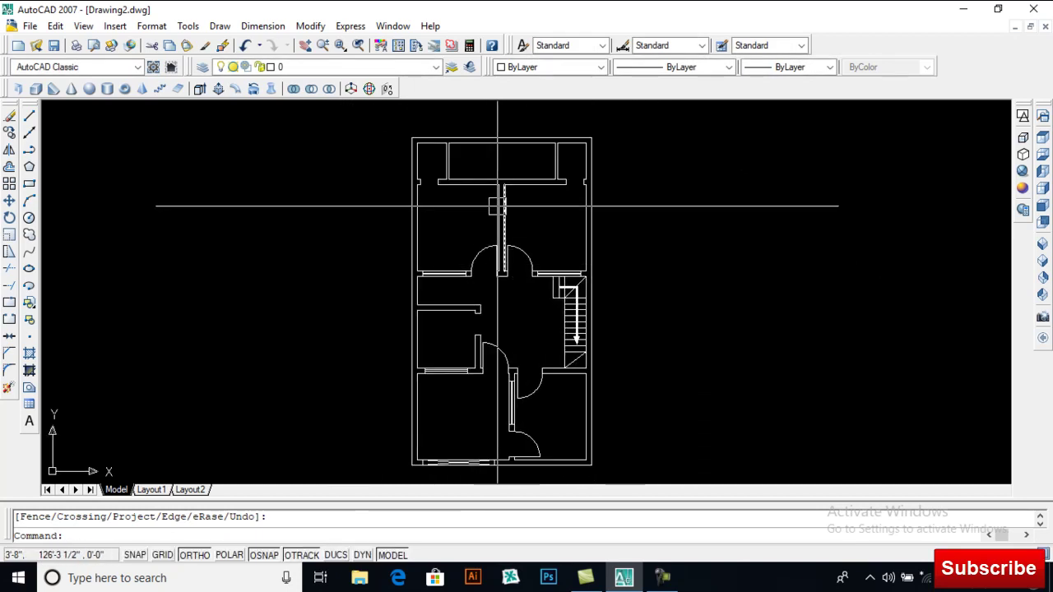
mouse_move(519, 264)
middle_down()
mouse_move(521, 206)
mouse_move(543, 172)
mouse_move(517, 208)
mouse_move(518, 274)
middle_up()
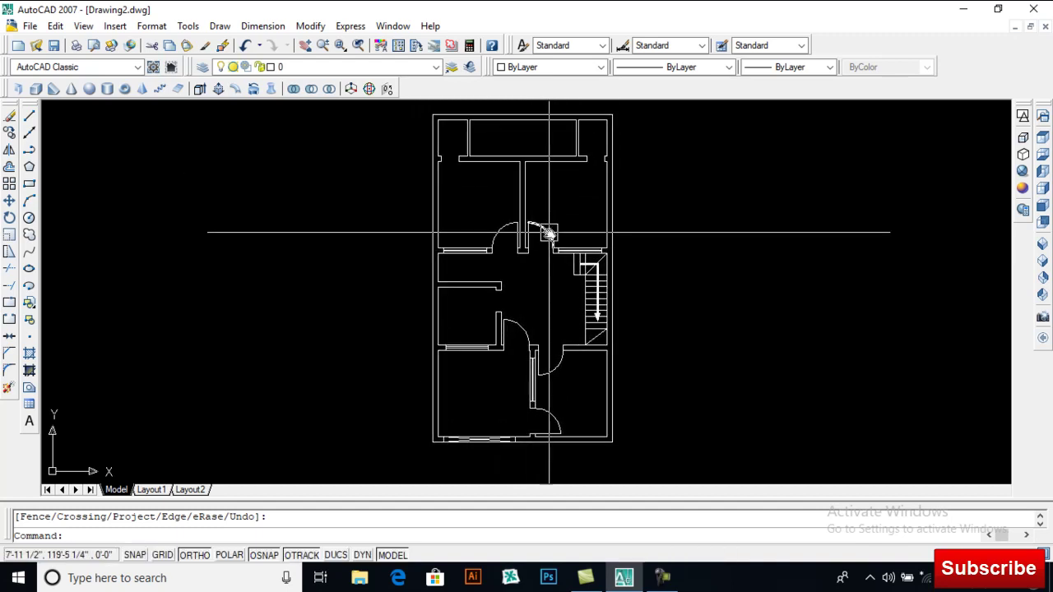
middle_drag(541, 230, 548, 252)
scroll(510, 144, up, 3)
scroll(509, 148, down, 4)
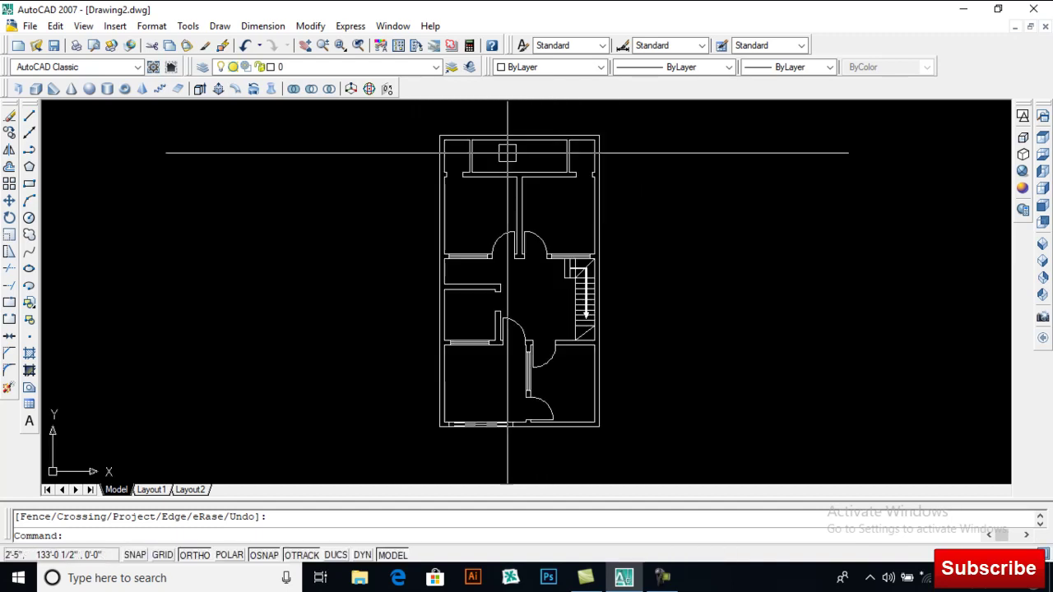
text(o)
key(Return)
click(424, 123)
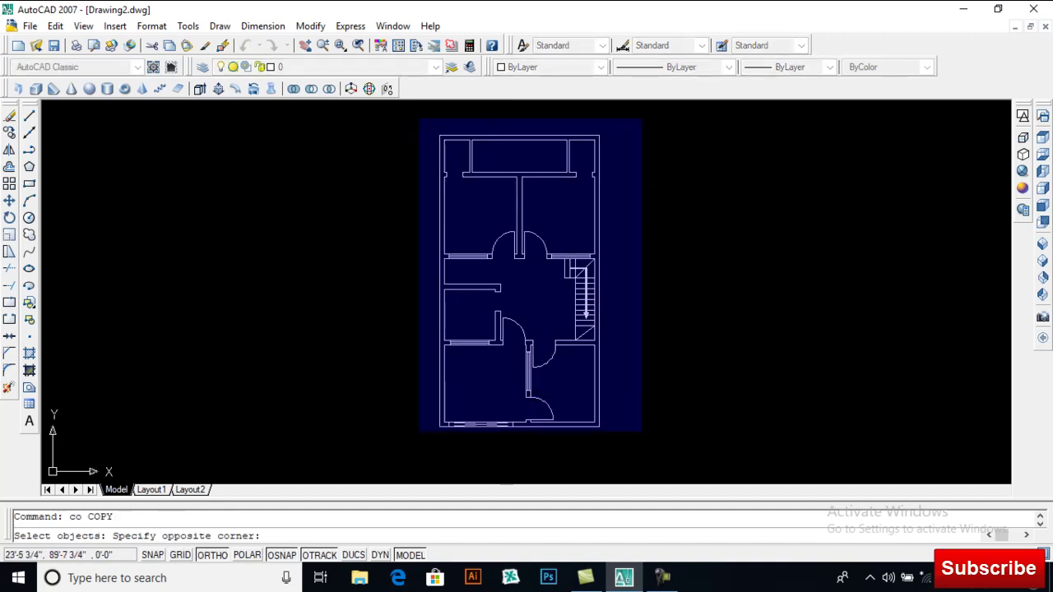
click(606, 476)
key(Return)
click(739, 392)
scroll(689, 359, down, 3)
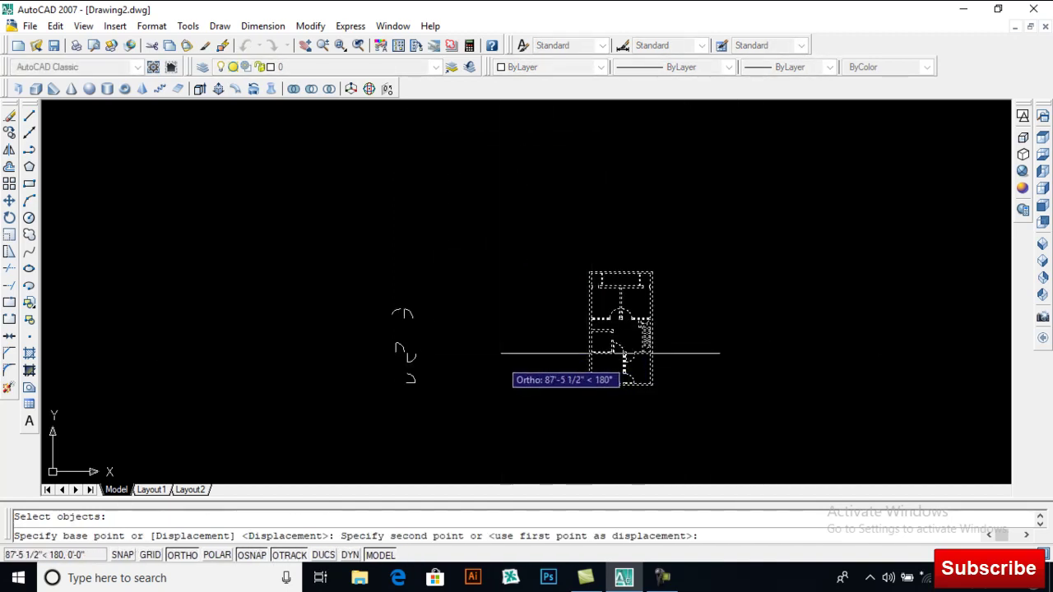
click(531, 354)
key(Return)
- Start a multiline text box inside the original plan's top middle room, with the font Verdana and a height of 1'
scroll(418, 310, up, 4)
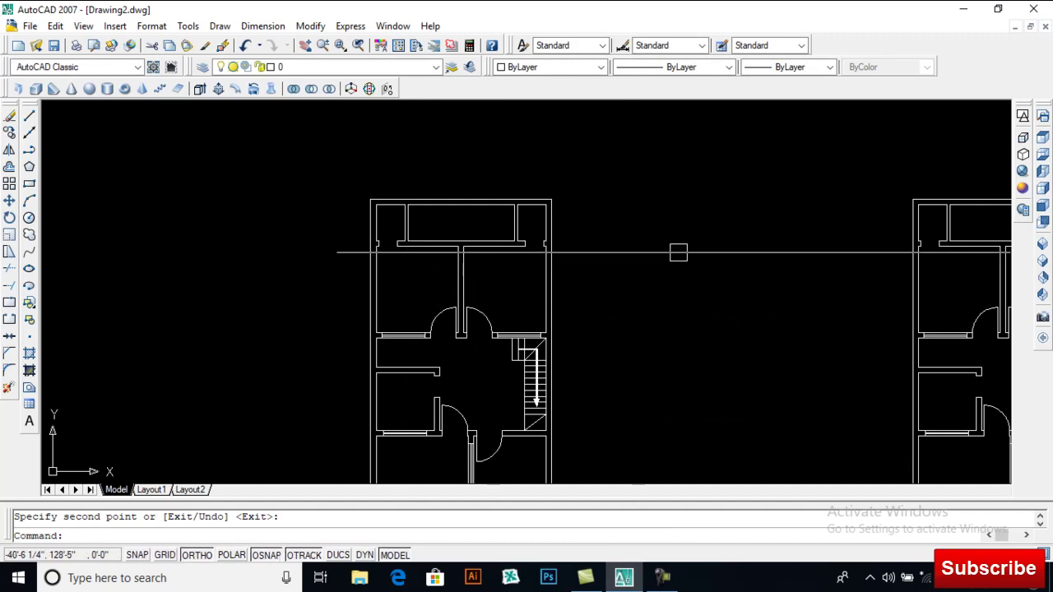
middle_drag(678, 252, 404, 247)
scroll(710, 223, up, 4)
text(t)
key(Return)
click(612, 228)
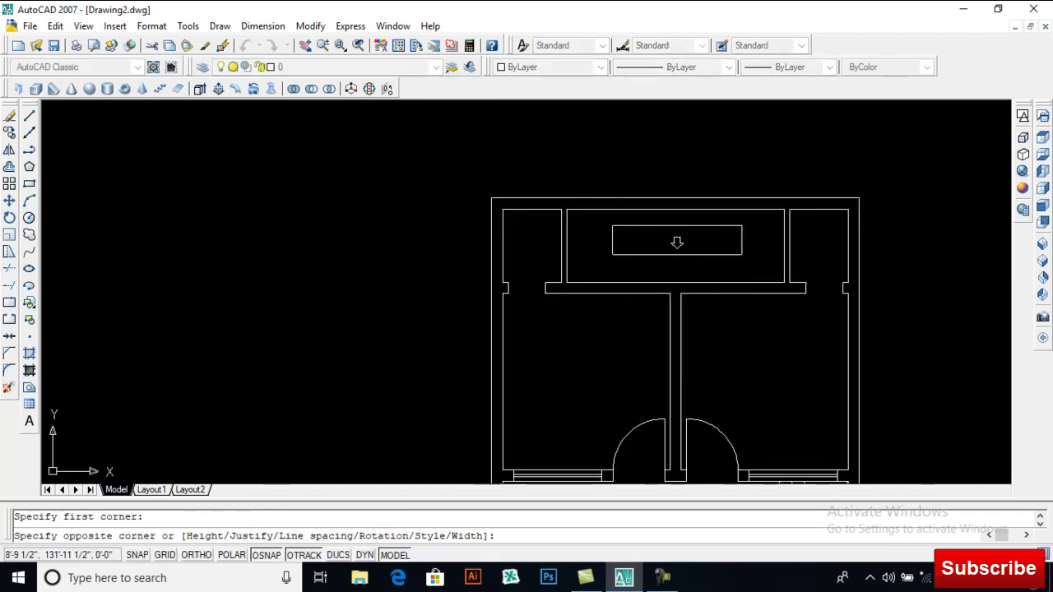
click(743, 255)
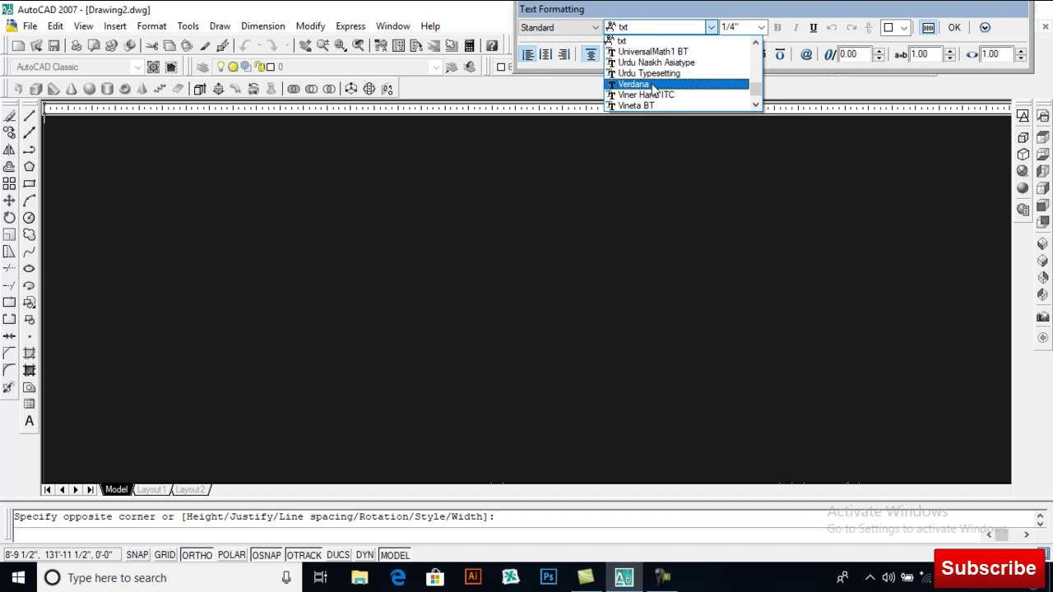
click(650, 84)
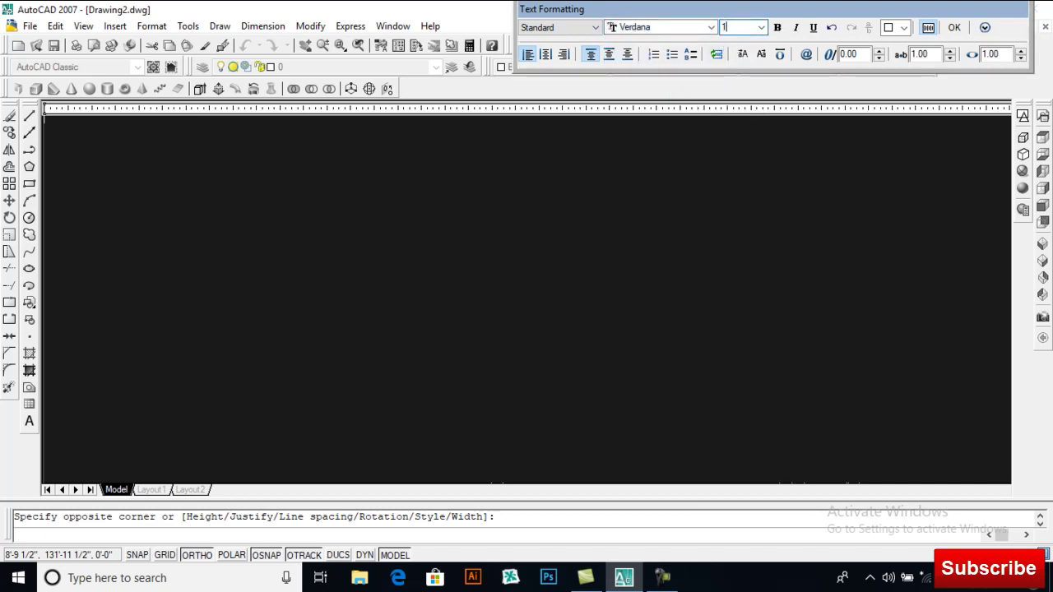
- Enter the label Open to sky for the top middle room and finish the text
scroll(622, 183, down, 2)
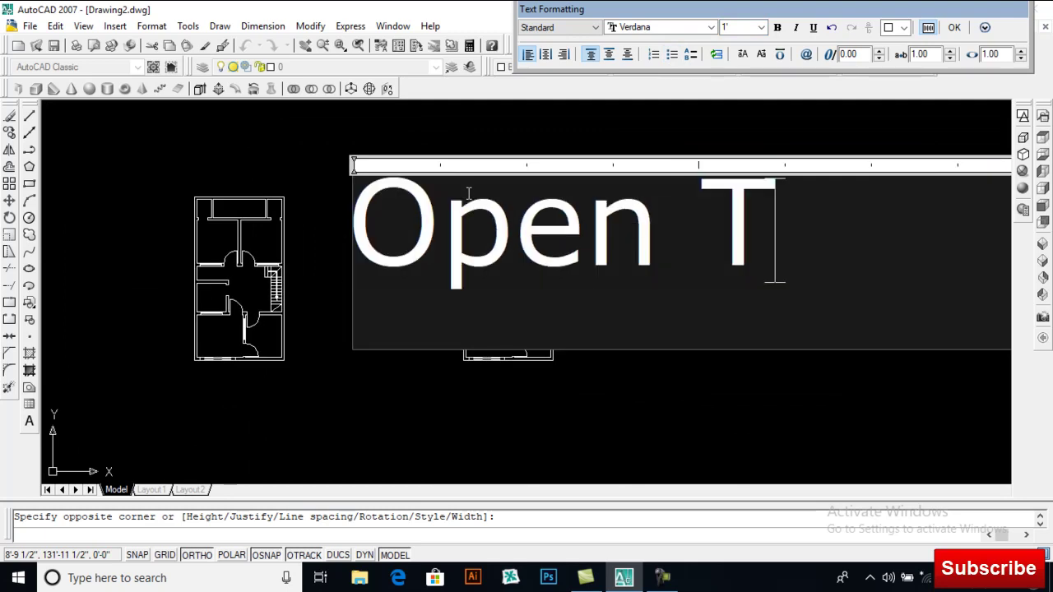
key(BackSpace)
key(BackSpace)
key(BackSpace)
text(to )
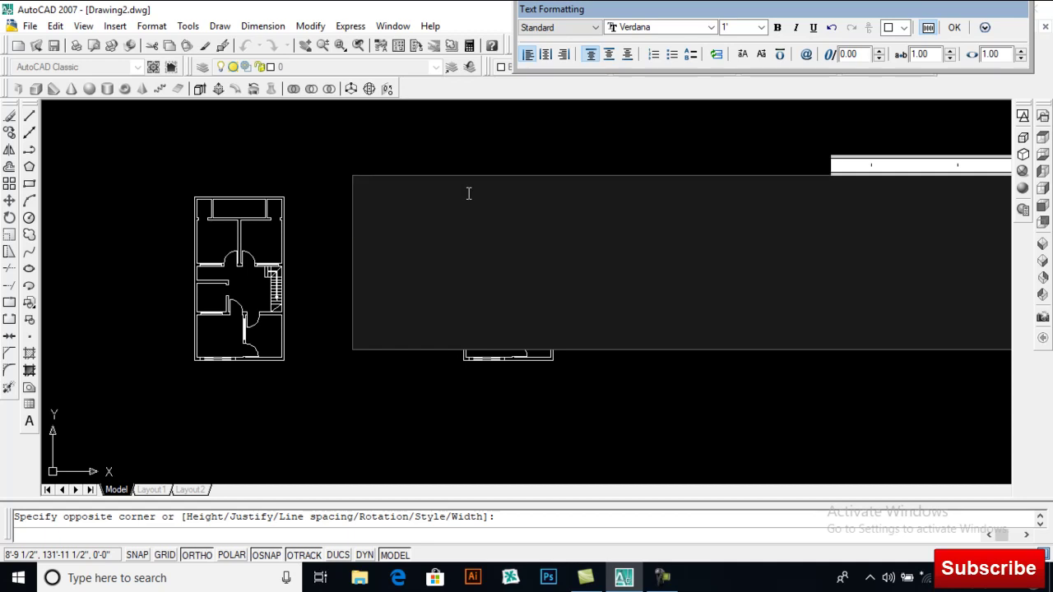
text(sky)
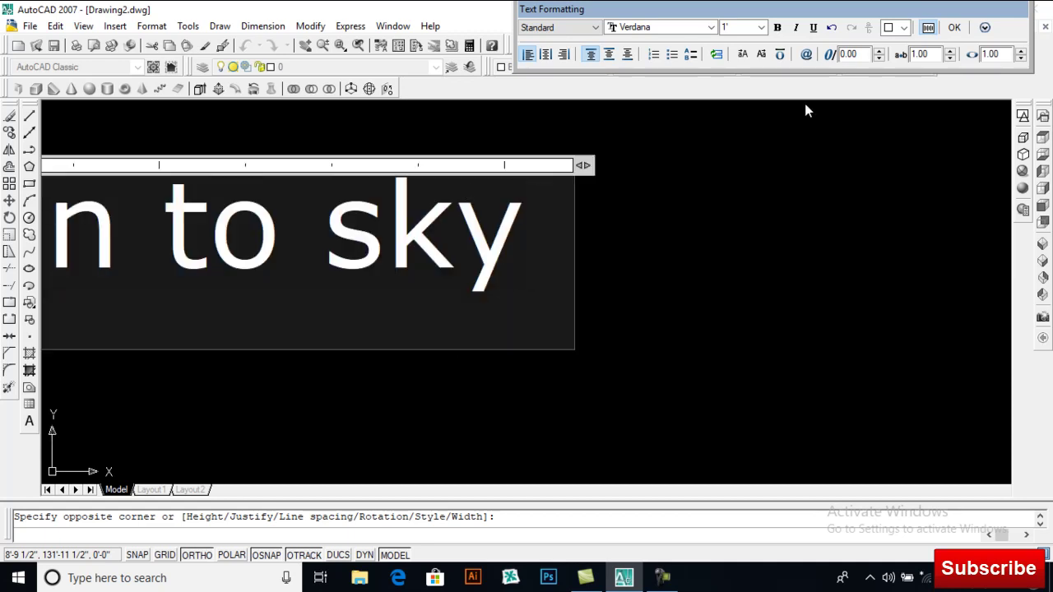
click(942, 27)
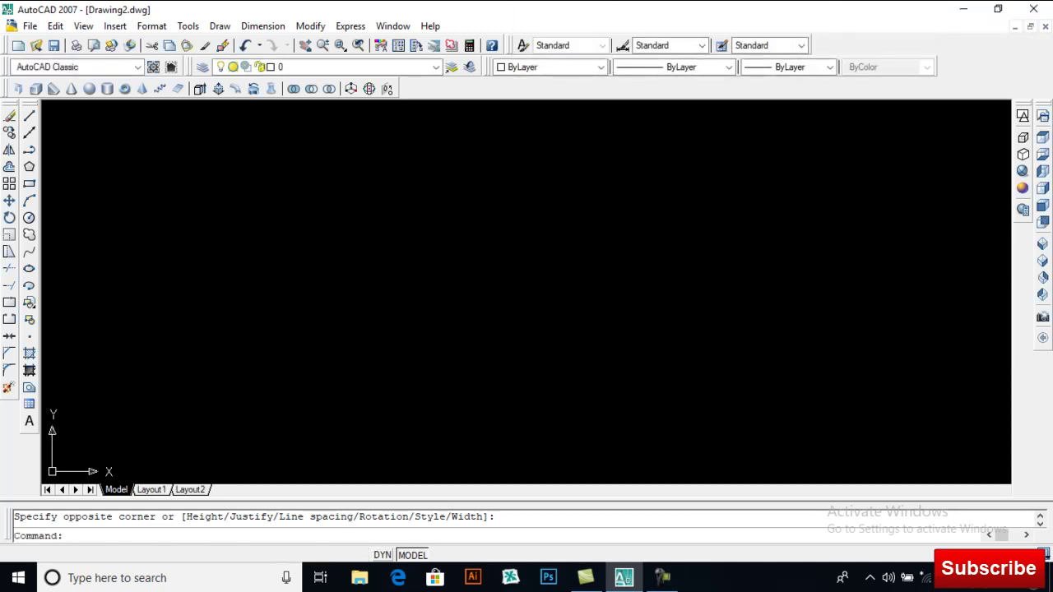
- Move the Open to sky label slightly downward within the top middle room
middle_click(599, 181)
scroll(536, 162, up, 5)
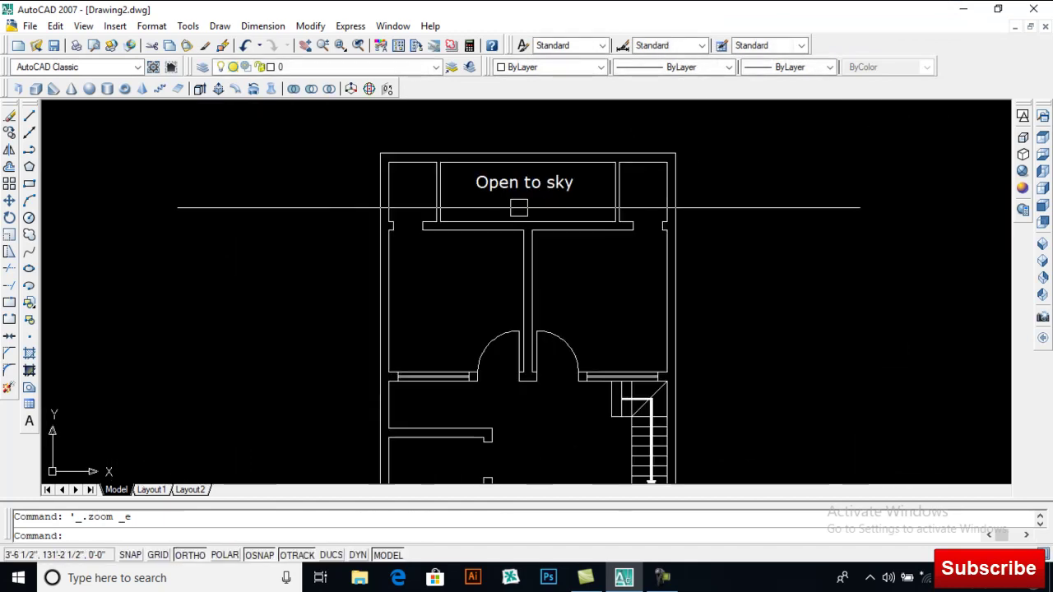
mouse_move(536, 162)
middle_down()
mouse_move(560, 134)
mouse_move(531, 181)
middle_up()
text(m)
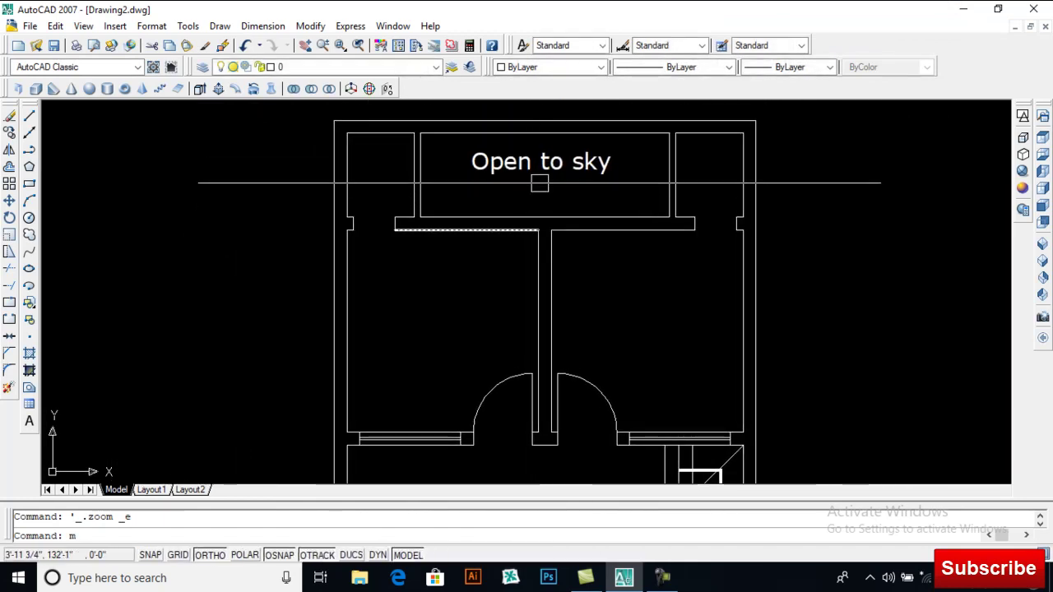
key(Return)
click(541, 163)
key(Return)
click(537, 183)
click(538, 195)
- Copy the Open to sky label straight down into the bedroom area
text(co)
key(Return)
click(511, 185)
key(Return)
click(471, 185)
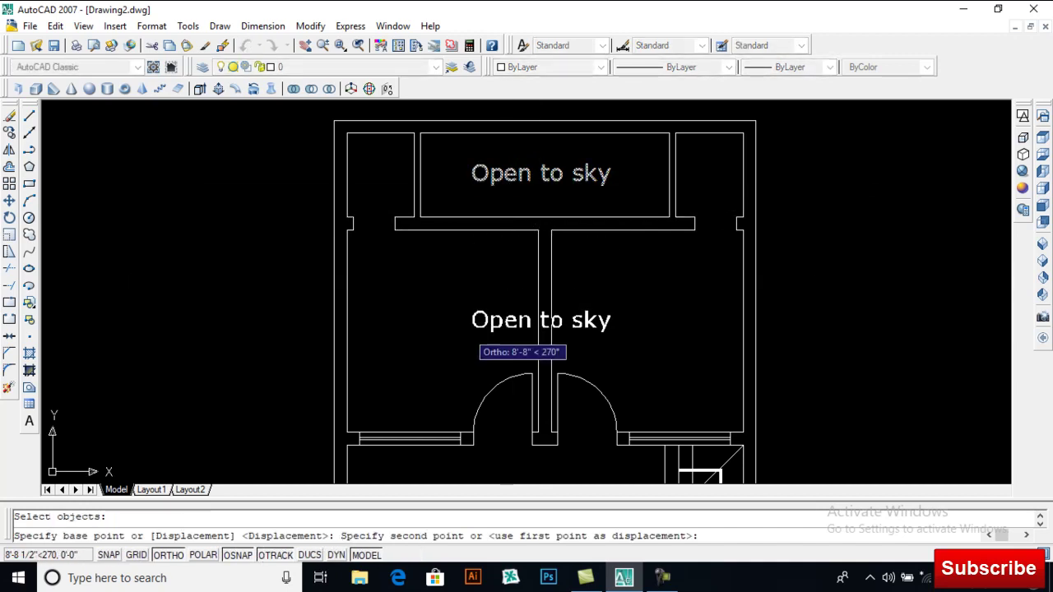
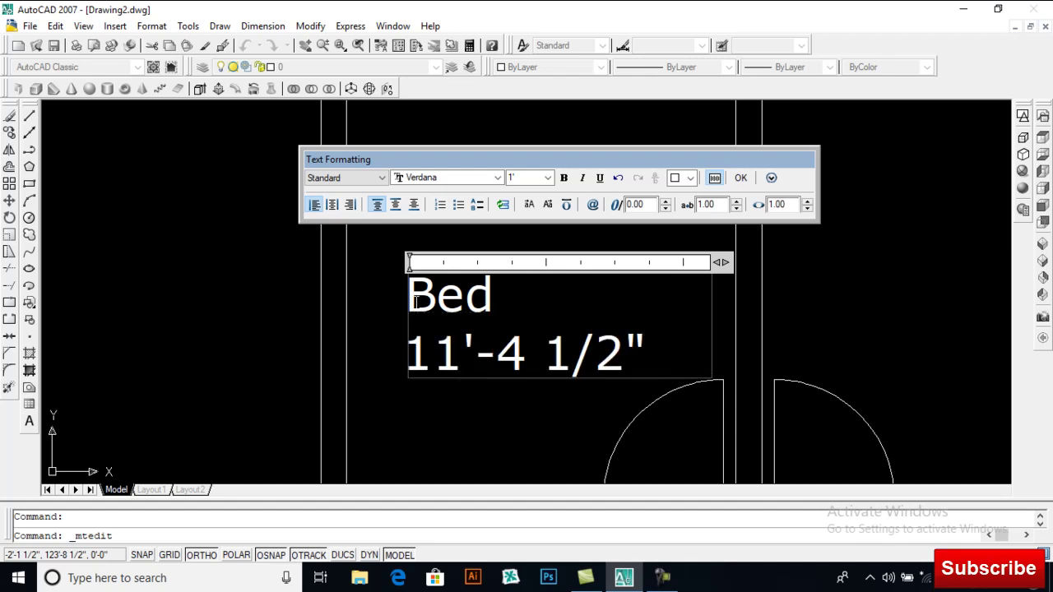
- Complete the Bed label's size line as 11'-4 1/2"x12' and widen the text box until it fits on one line
text(x12)
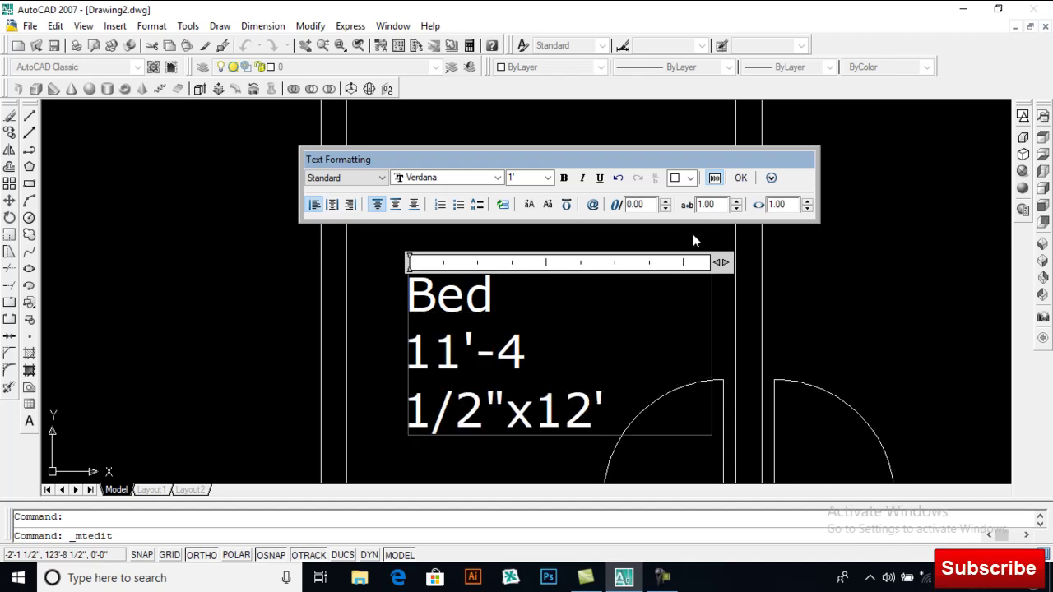
drag(721, 266, 772, 261)
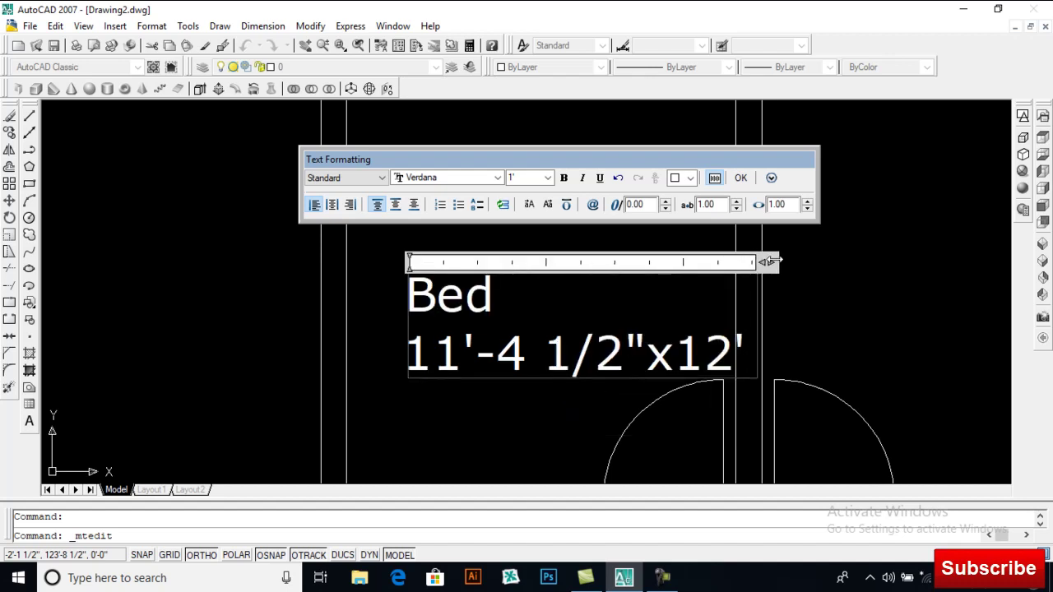
click(755, 183)
- Move the Bed label about 10" left and about 1'-5" up within the left bedroom
text(m)
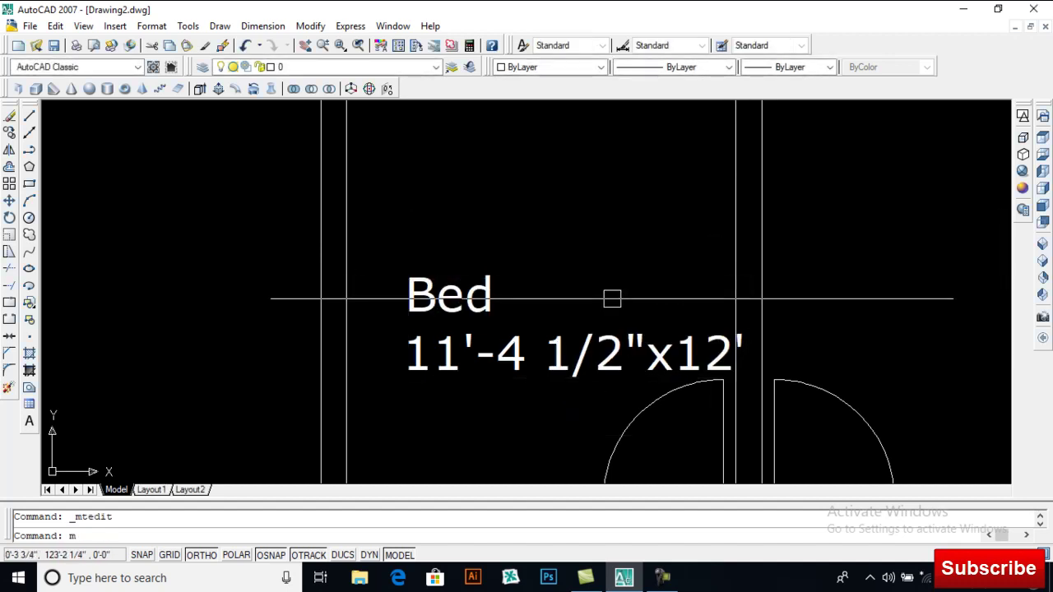
key(Return)
key(Return)
click(897, 320)
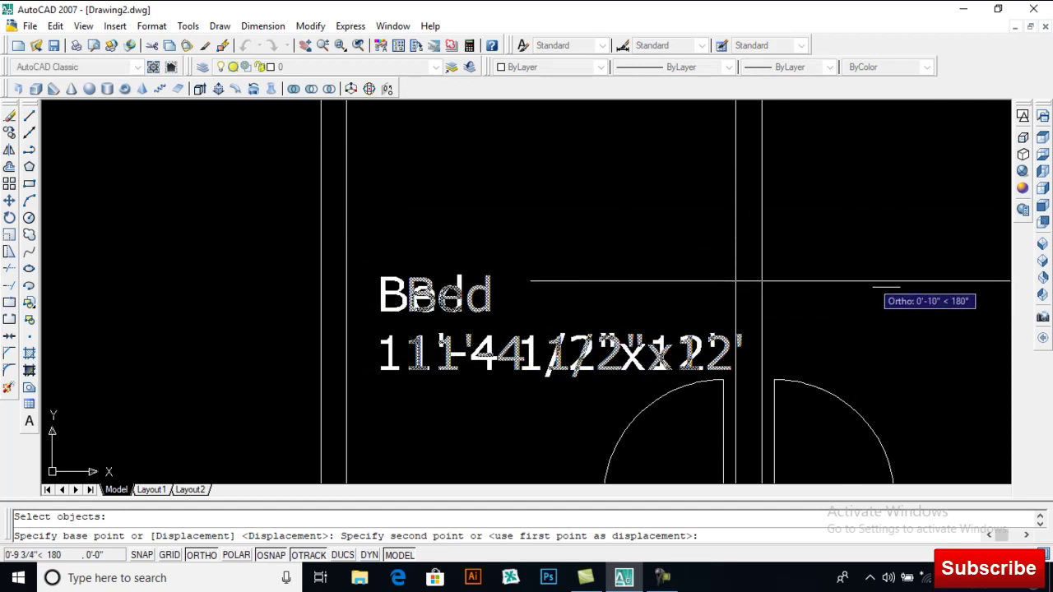
click(874, 281)
key(Return)
click(698, 354)
key(Return)
click(868, 333)
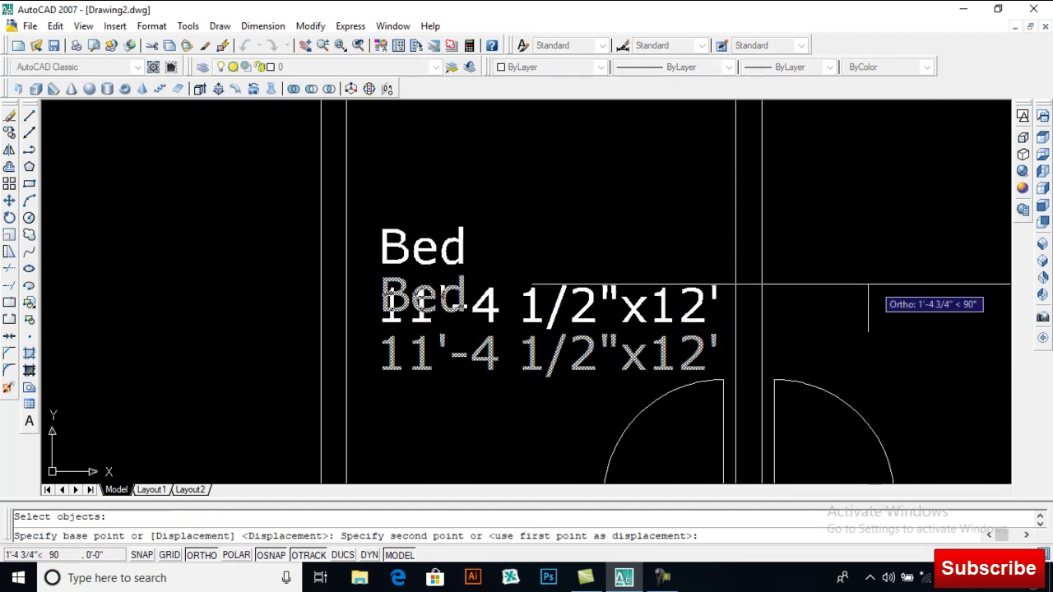
click(869, 284)
- Copy the Bed label horizontally into the right bedroom
middle_drag(689, 306, 536, 264)
scroll(536, 265, down, 2)
text(co)
key(Return)
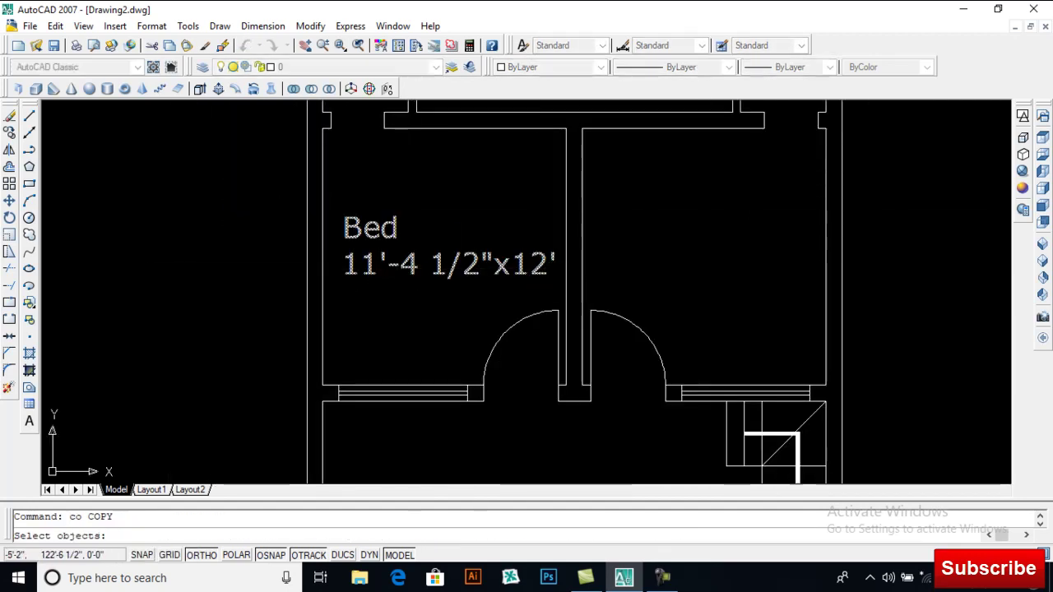
click(372, 265)
key(Return)
click(360, 316)
click(616, 242)
key(Return)
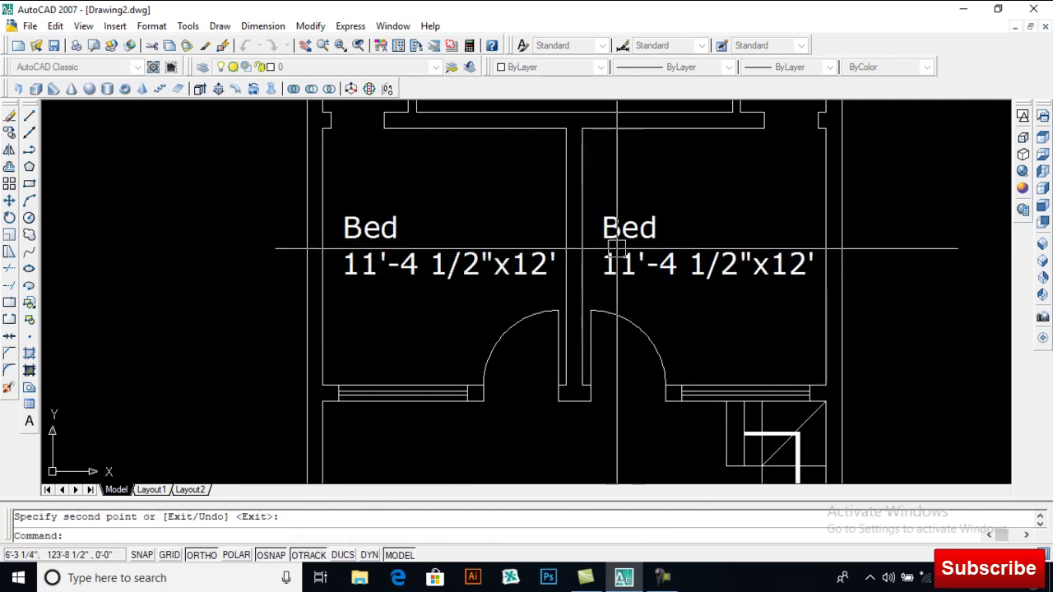
- Add the multiline text Kitchen in the small room on the plan's left side, in Verdana with a height of 1'
middle_drag(624, 287, 673, 103)
middle_drag(442, 390, 505, 292)
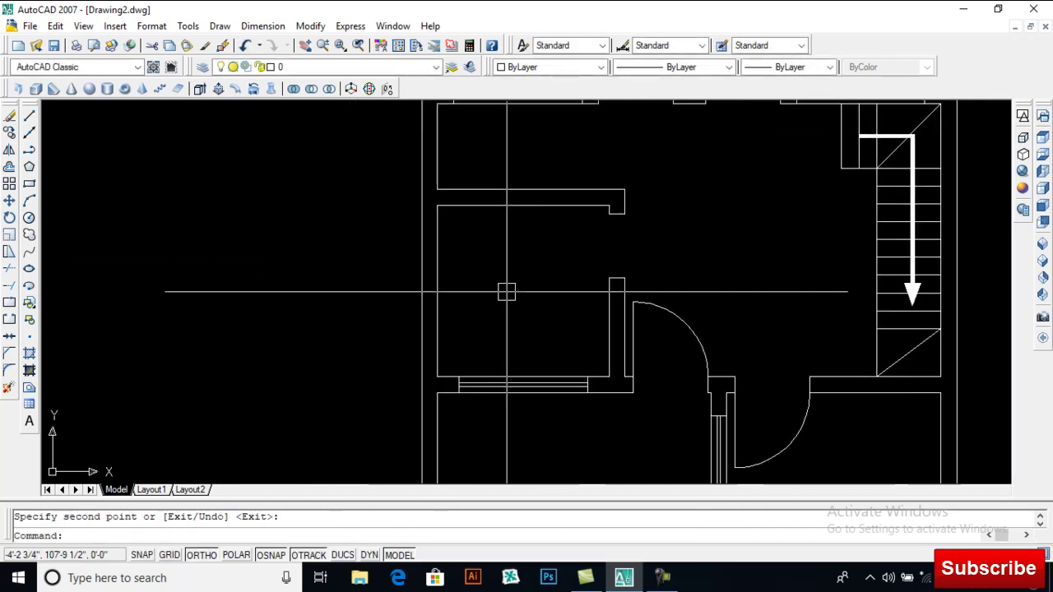
text(t)
key(Return)
click(449, 254)
click(586, 317)
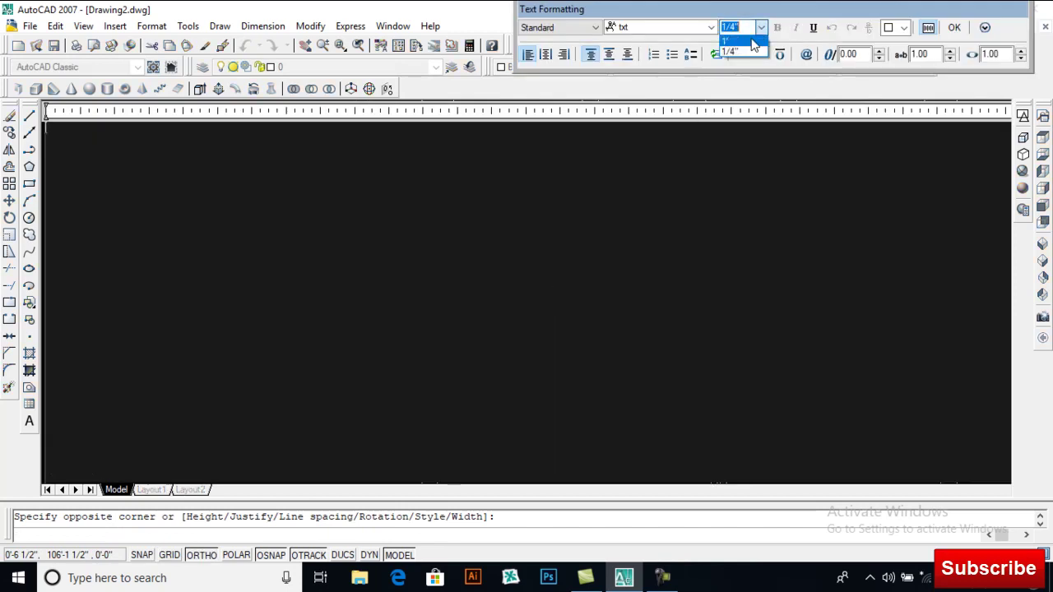
click(751, 42)
click(711, 27)
click(650, 73)
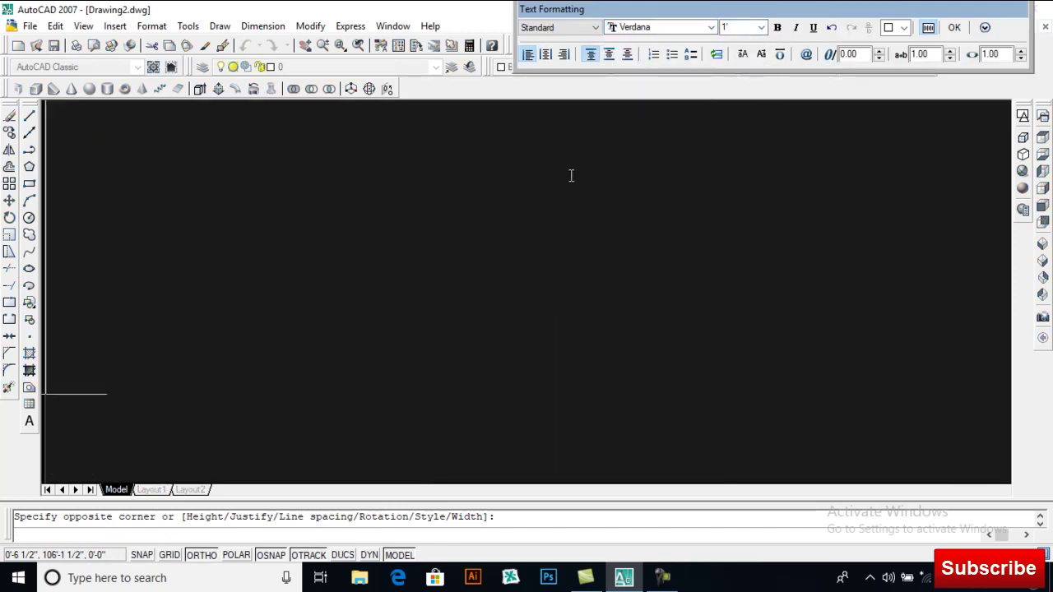
text(Kitchen)
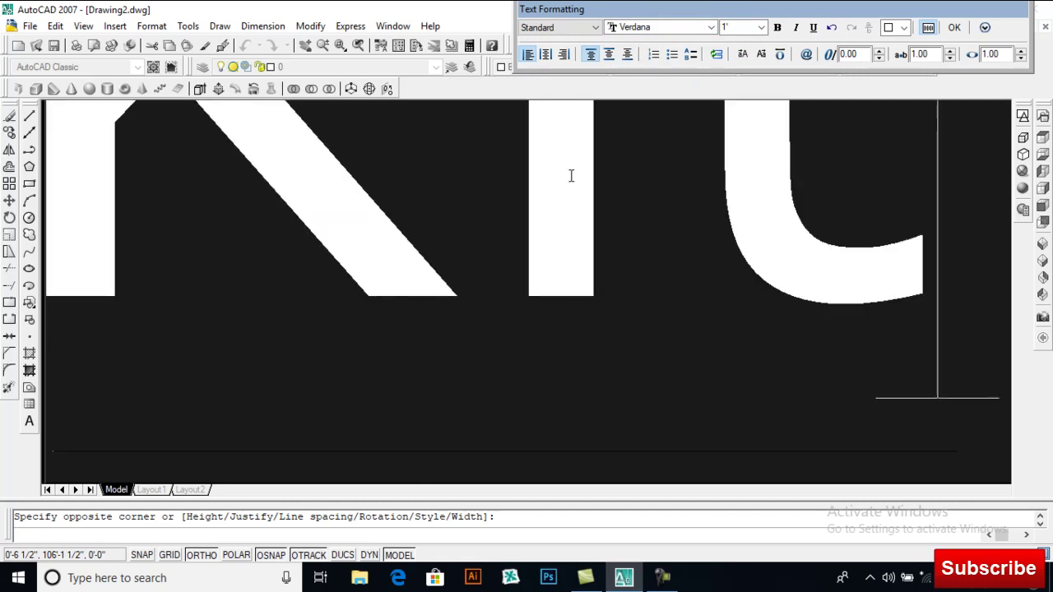
click(955, 29)
- Add the size line 8'-0"x8'-0" below Kitchen in the small room's label
click(555, 257)
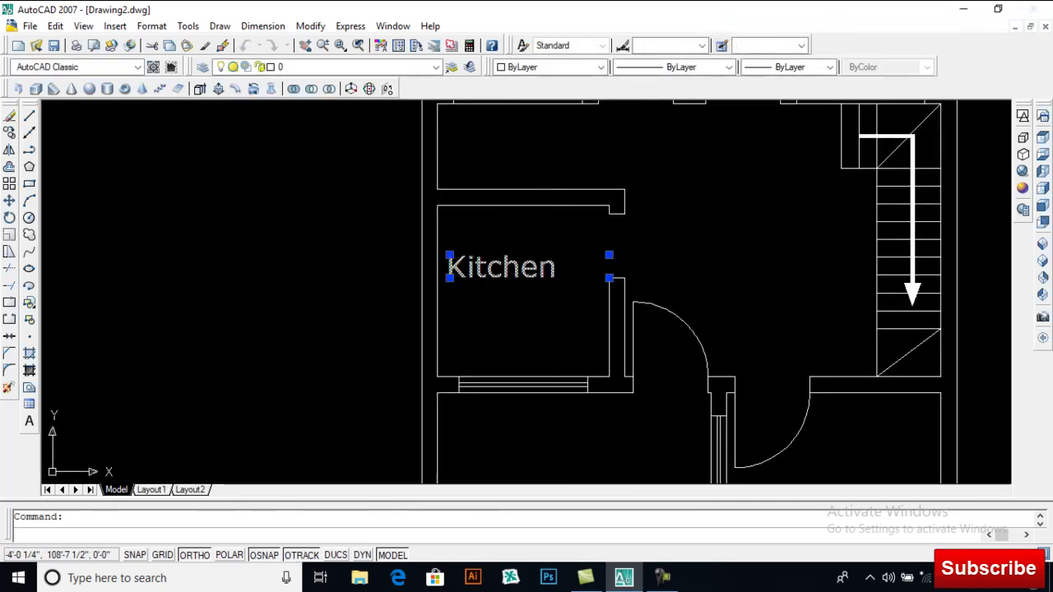
double_click(587, 263)
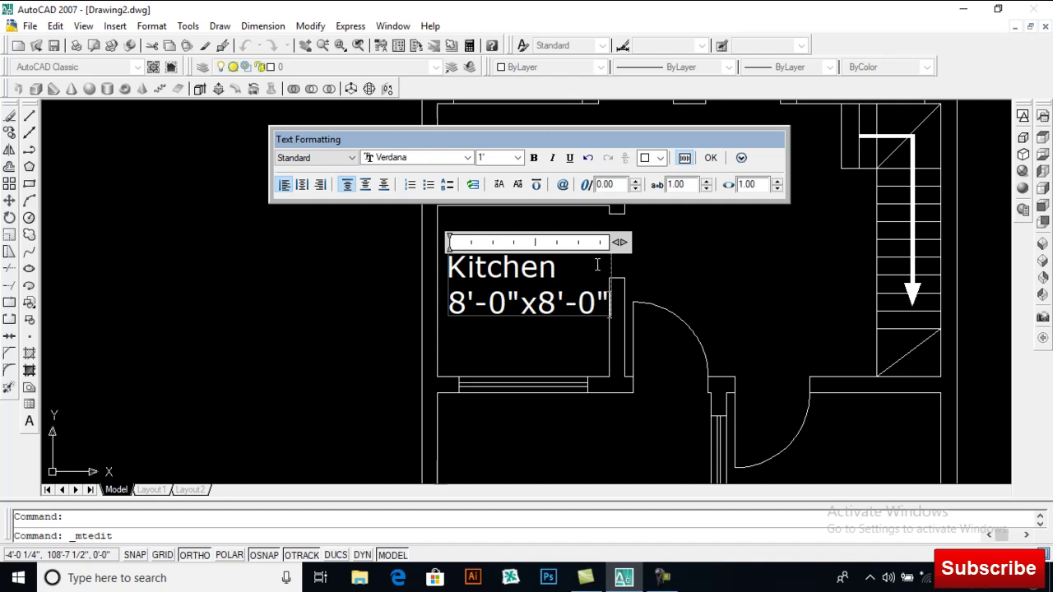
drag(608, 287, 500, 274)
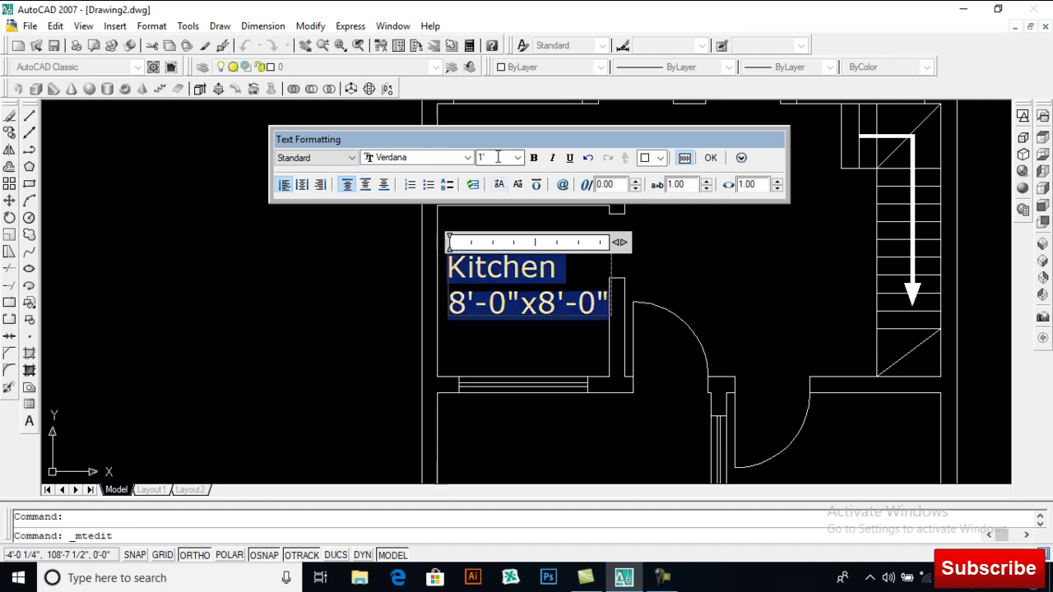
click(712, 158)
- Set the Kitchen label's text height to 10" and copy the label straight down into the room below
scroll(569, 296, up, 3)
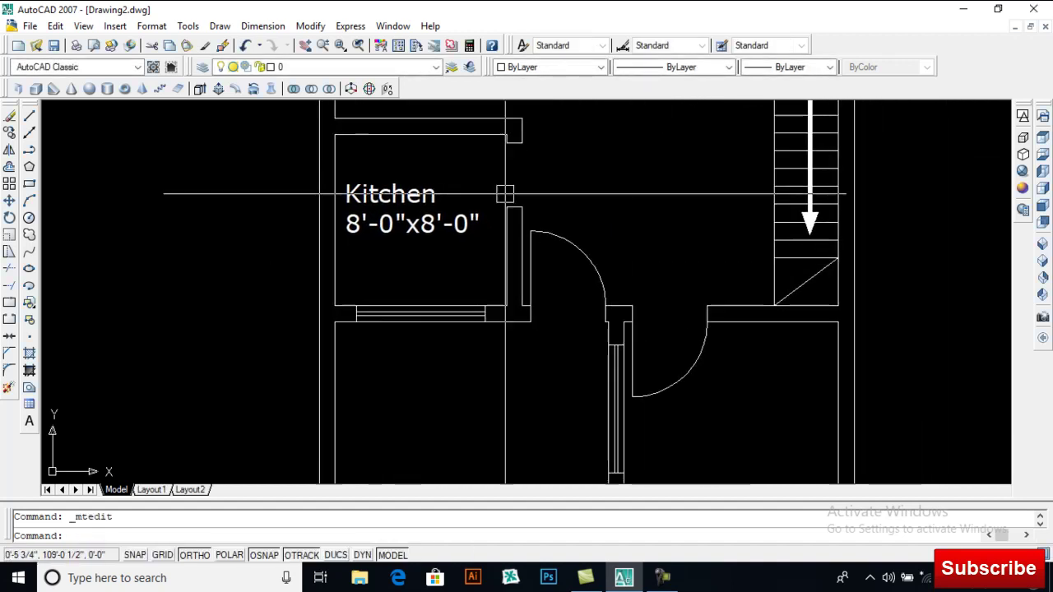
scroll(505, 195, down, 3)
text(co)
key(Return)
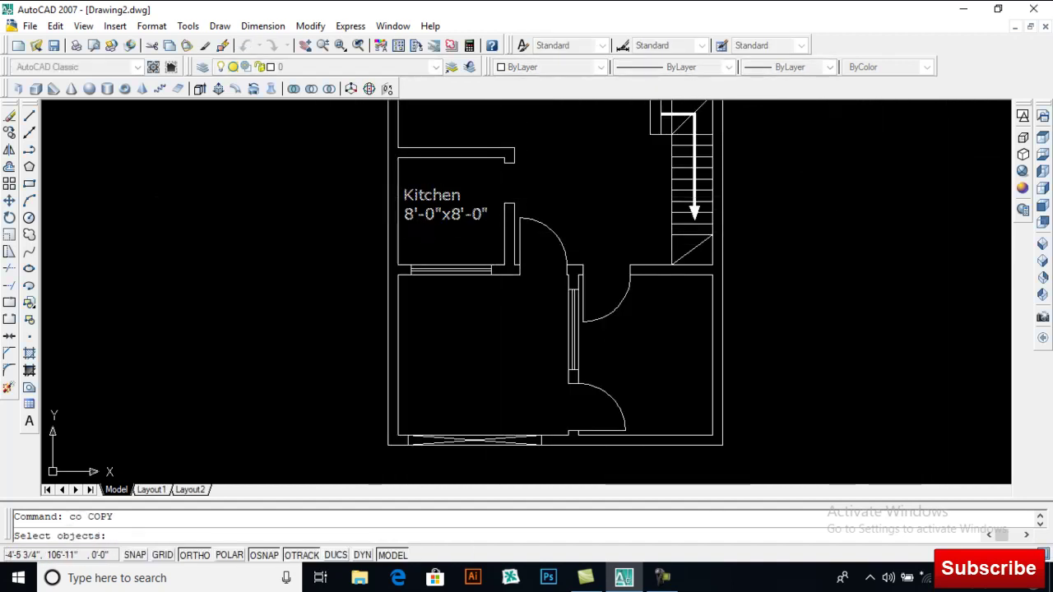
click(435, 214)
key(Return)
click(459, 306)
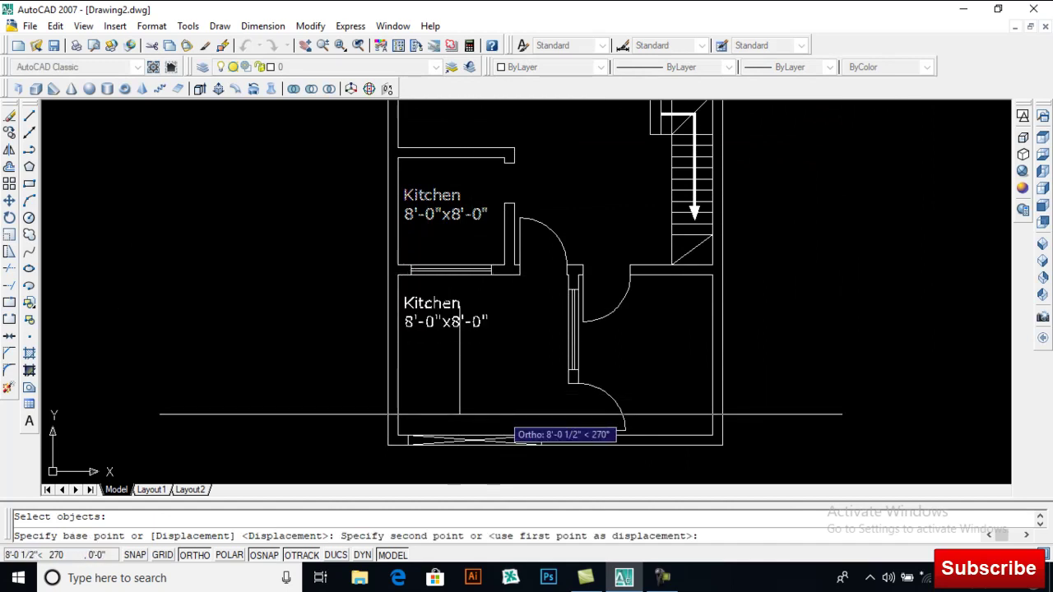
click(491, 463)
key(Return)
- Move the copied Kitchen label horizontally to the right, toward the middle of the plan's lower-left room
middle_drag(472, 400, 453, 325)
text(m)
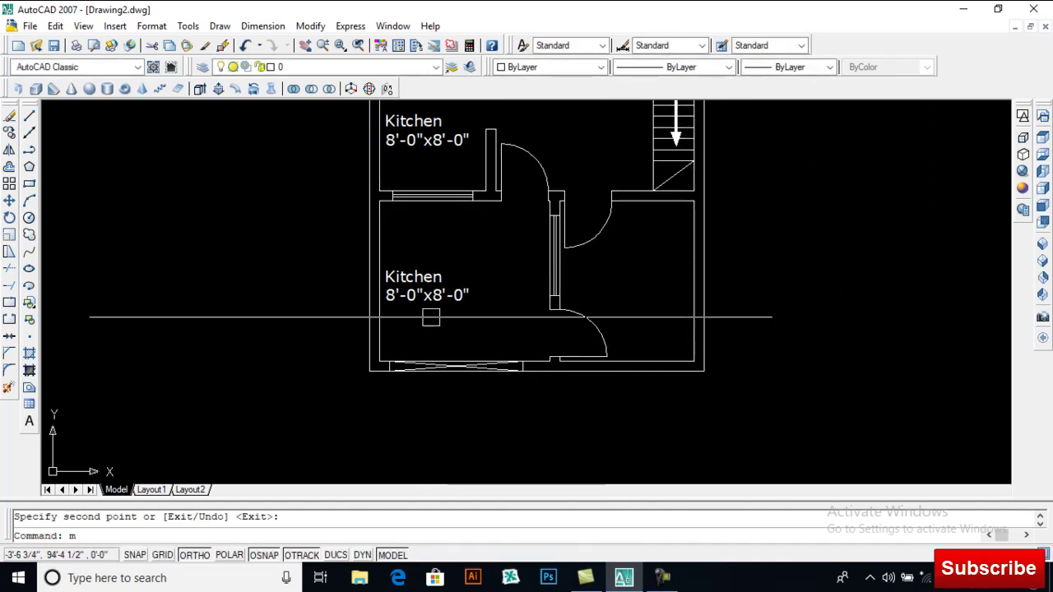
key(Return)
click(430, 298)
key(Return)
click(403, 414)
click(445, 419)
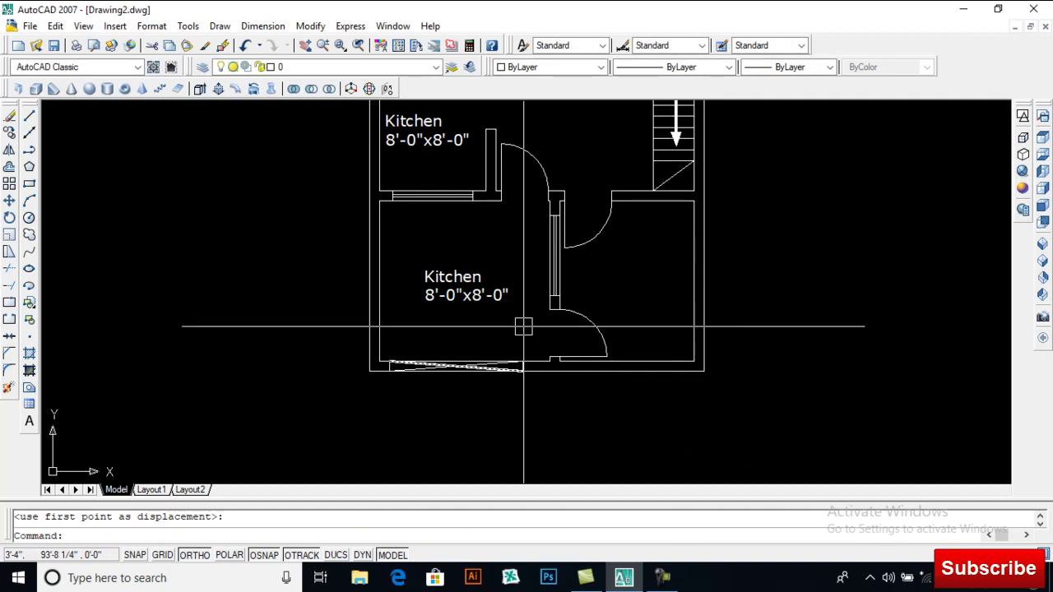
- Copy the Kitchen label horizontally from the lower-left room into the lower-right room
text(co)
key(Return)
click(434, 305)
key(Return)
click(409, 404)
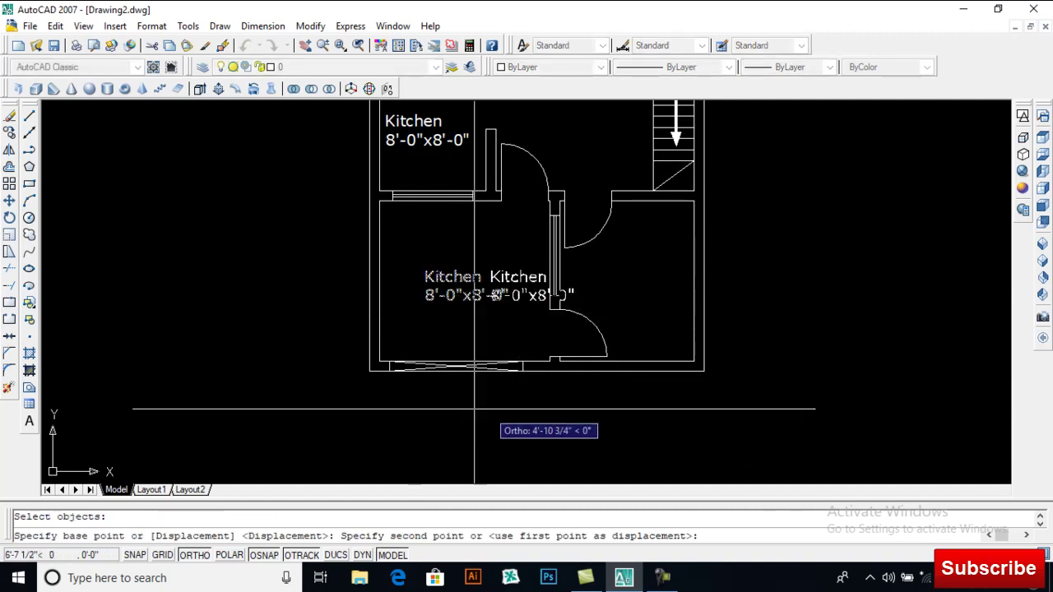
click(566, 411)
key(Return)
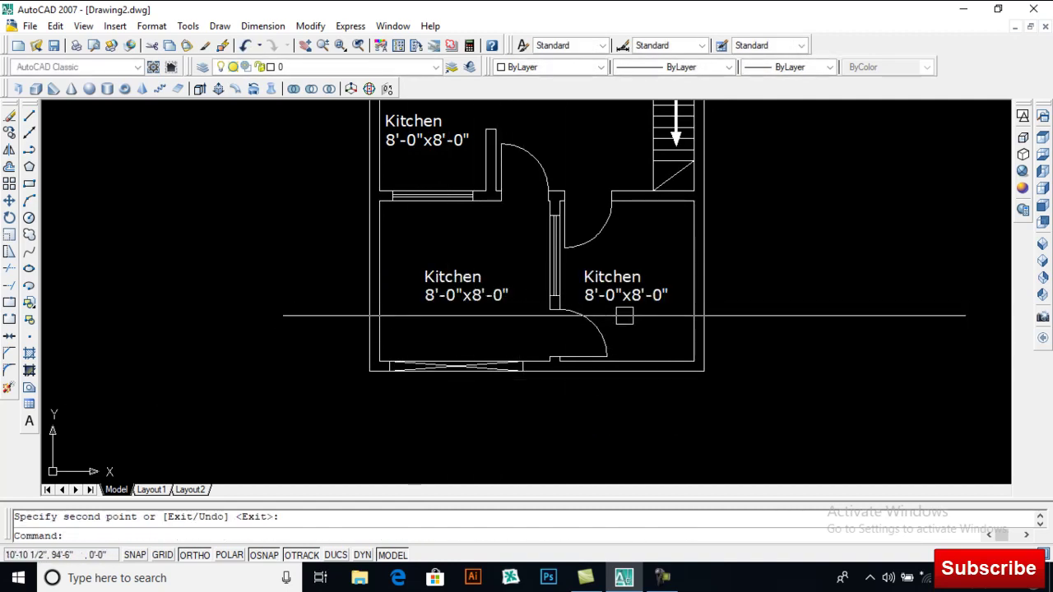
- Replace the text of the lower-right room's label with Drawing
click(632, 299)
double_click(613, 284)
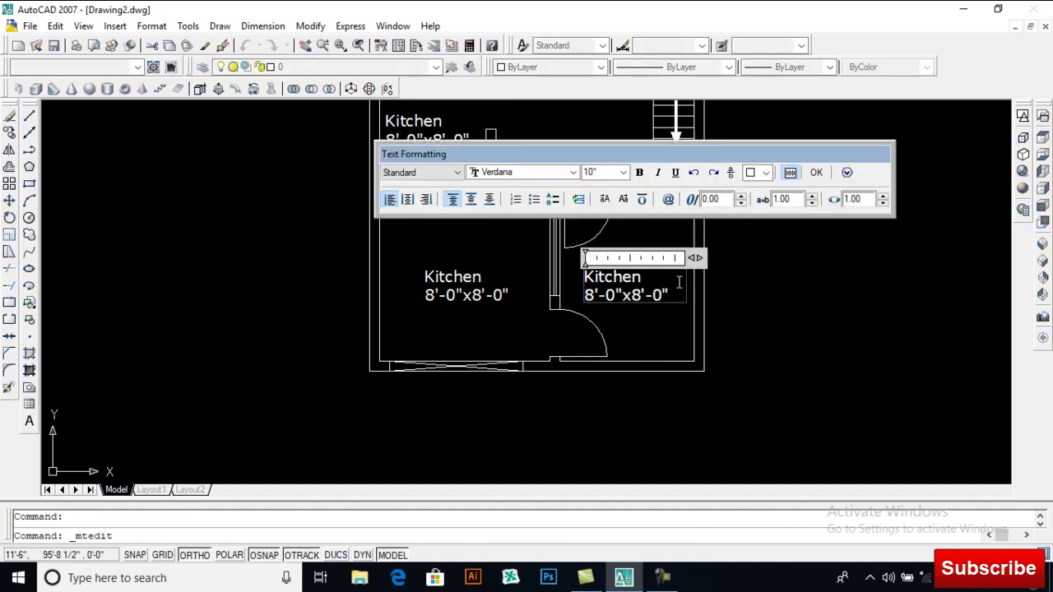
text(Drawing)
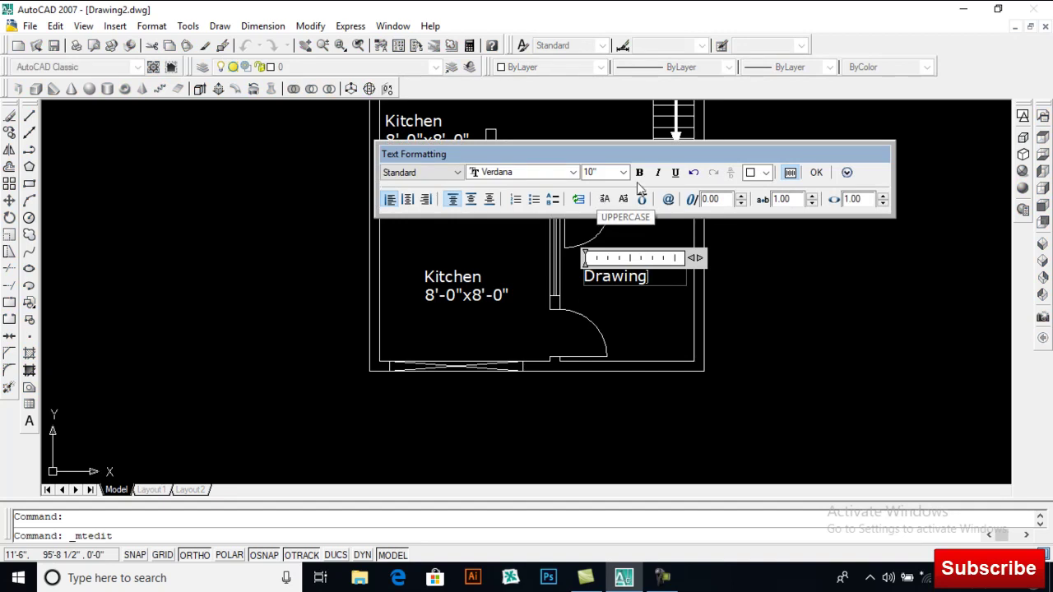
click(816, 172)
- Measure the Drawing room's inside width along its upper wall and its inside depth along the right wall
text(di)
key(Return)
scroll(563, 206, up, 5)
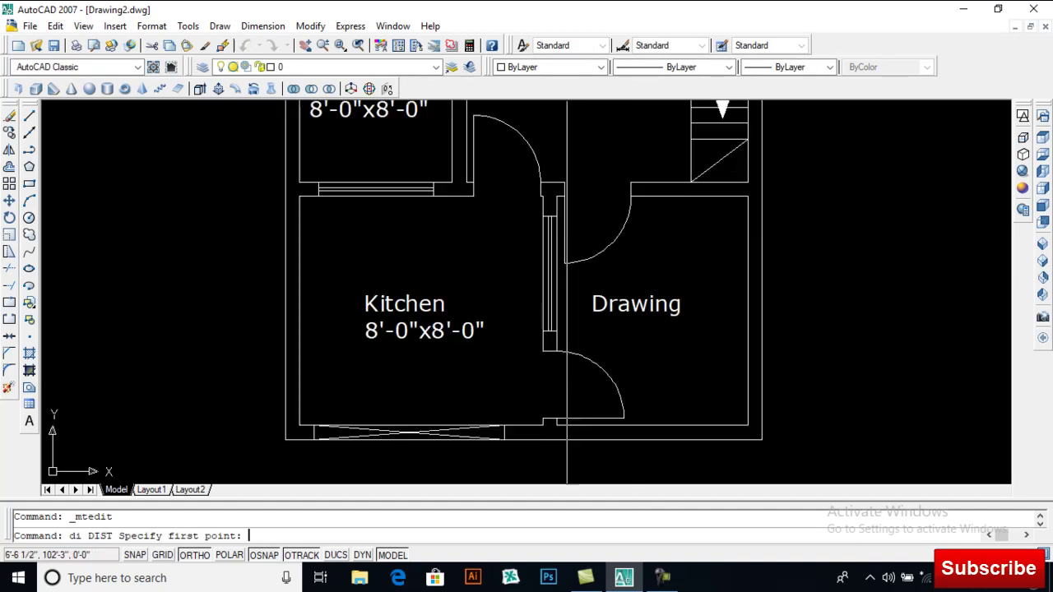
click(547, 179)
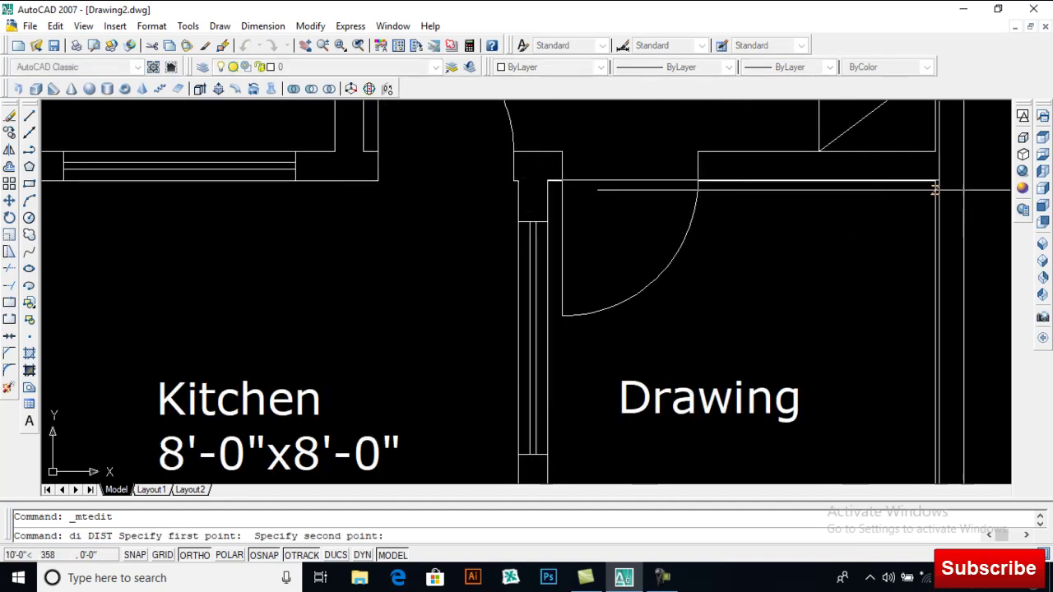
click(929, 181)
key(Return)
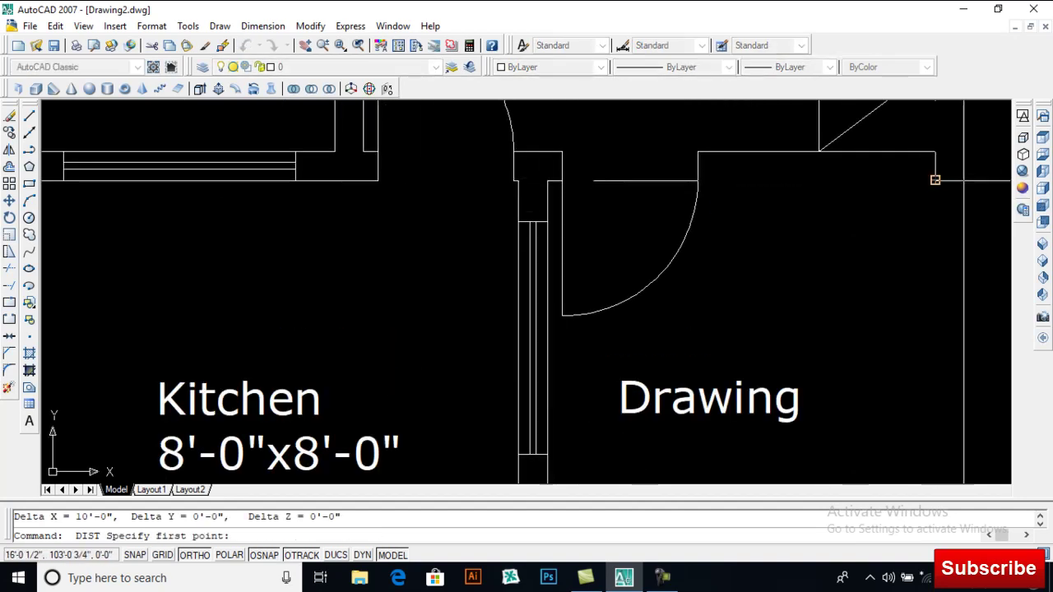
click(935, 179)
scroll(936, 179, down, 3)
scroll(851, 254, up, 4)
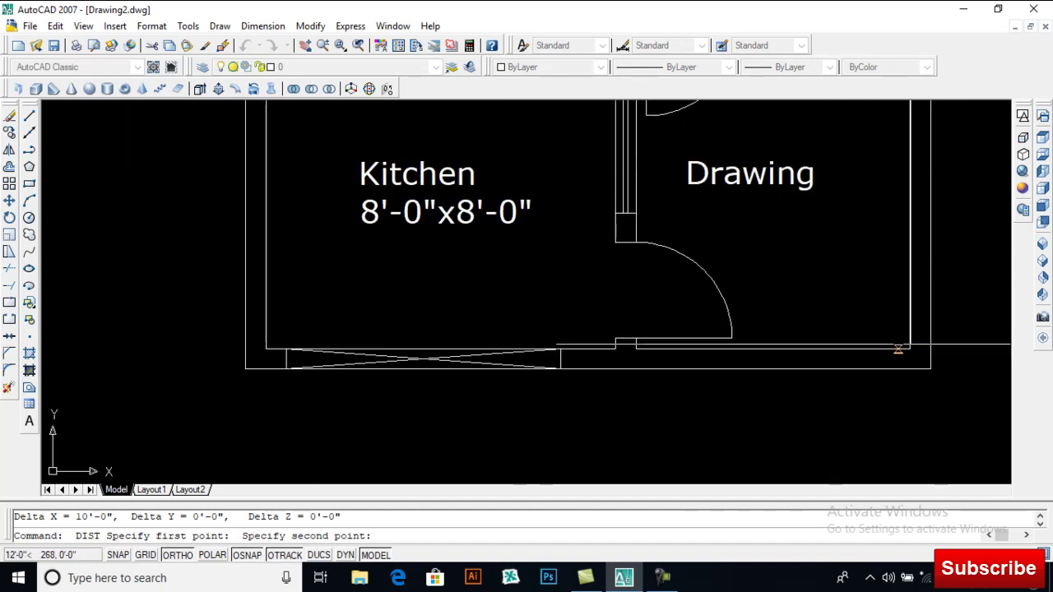
click(910, 349)
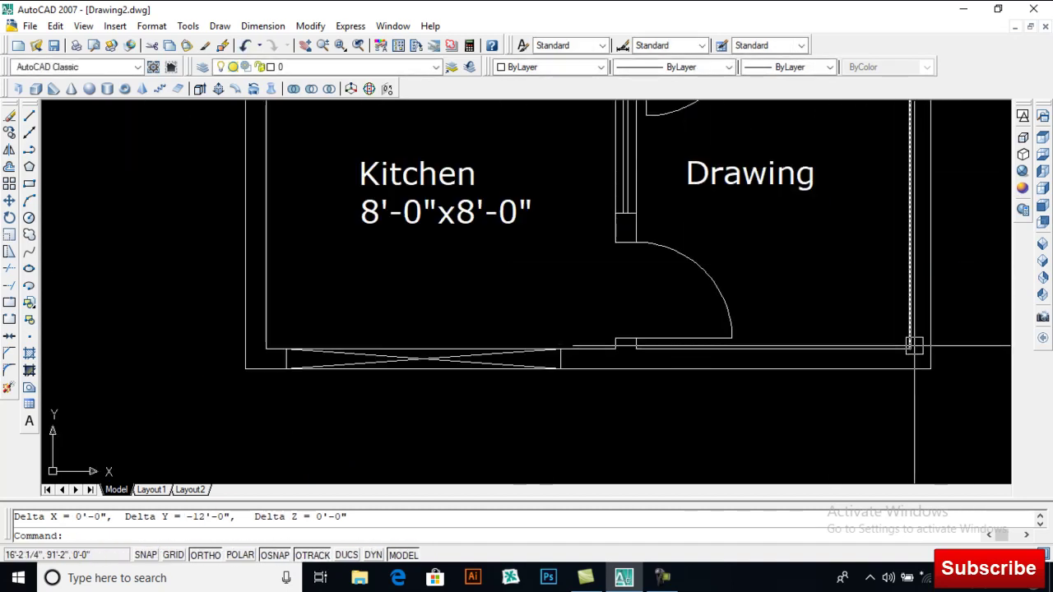
- Add the size line 10'-0"x12'-0" below Drawing in the lower-right room's label
scroll(795, 366, down, 2)
scroll(796, 306, up, 2)
click(773, 288)
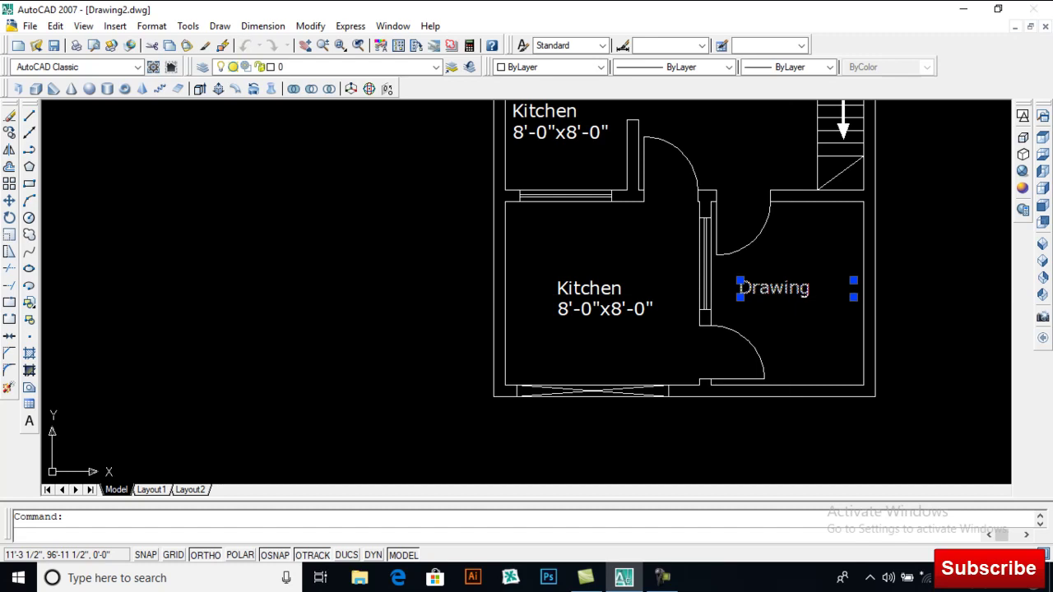
double_click(828, 296)
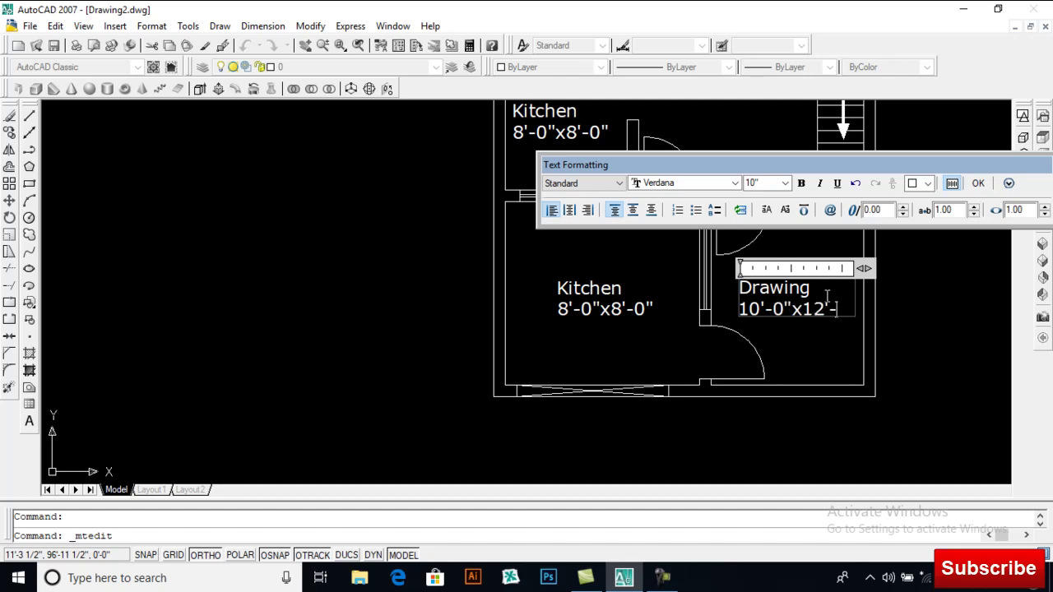
click(978, 188)
- Replace the text of the lower-left room's Kitchen label with Porch
click(592, 310)
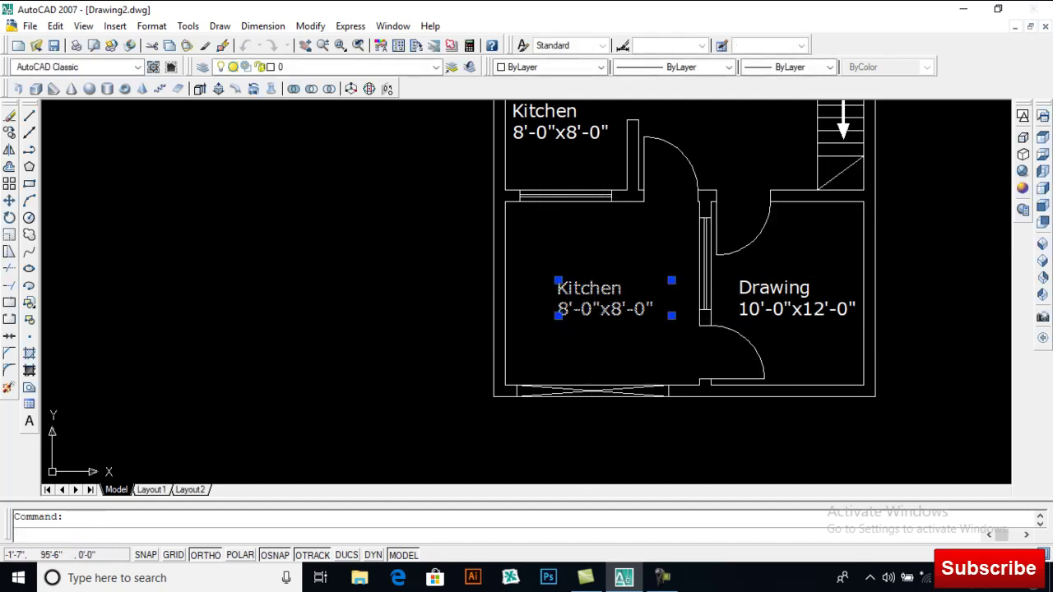
double_click(593, 310)
drag(665, 305, 519, 277)
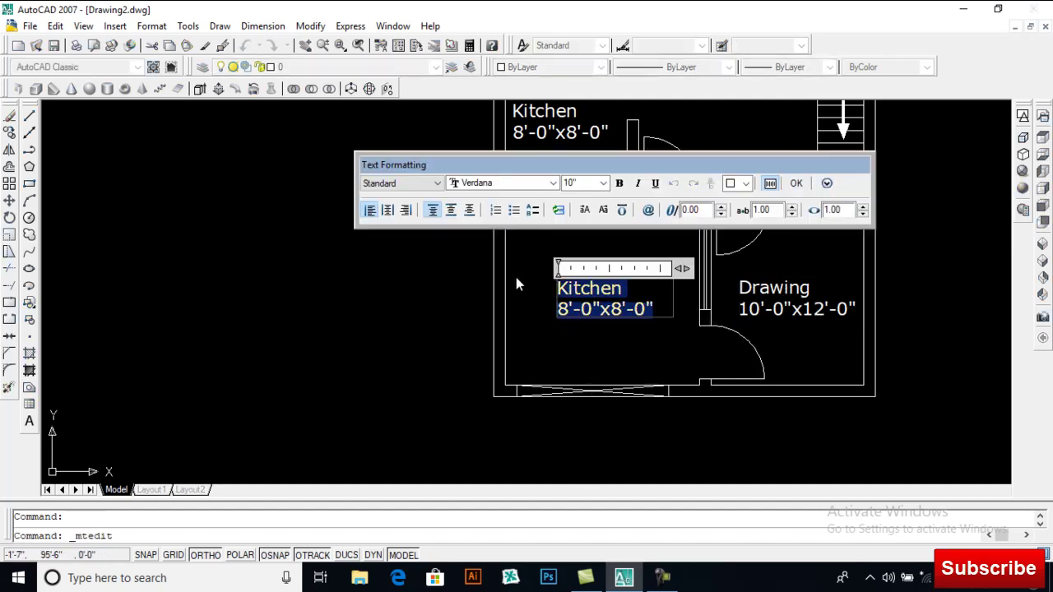
text(Porch)
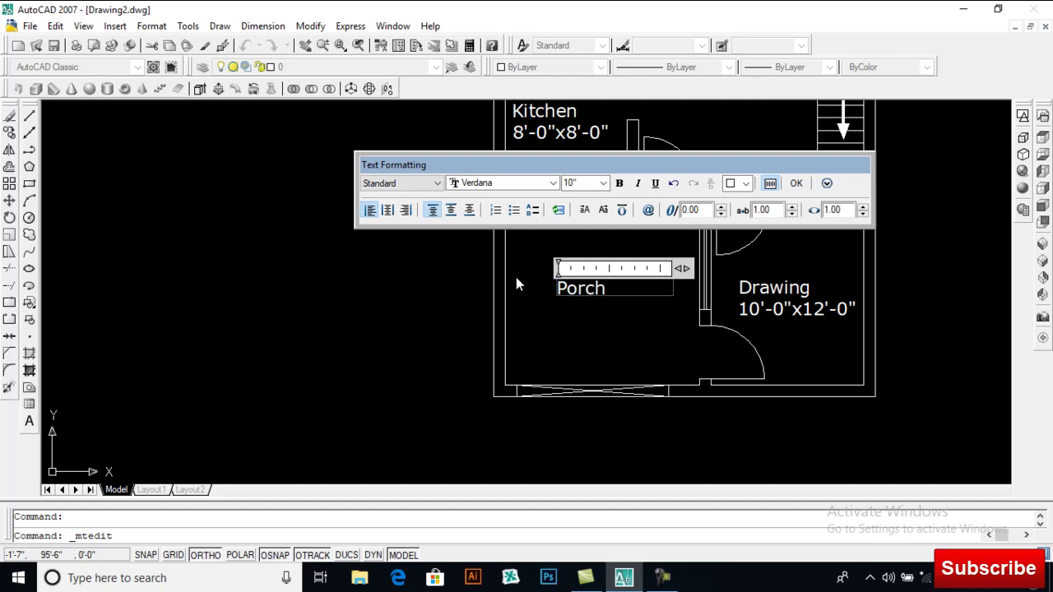
click(796, 182)
- Copy the Porch label straight up into the narrow space above the kitchen
middle_drag(645, 273, 584, 373)
text(co)
key(Return)
click(518, 392)
key(Return)
click(521, 438)
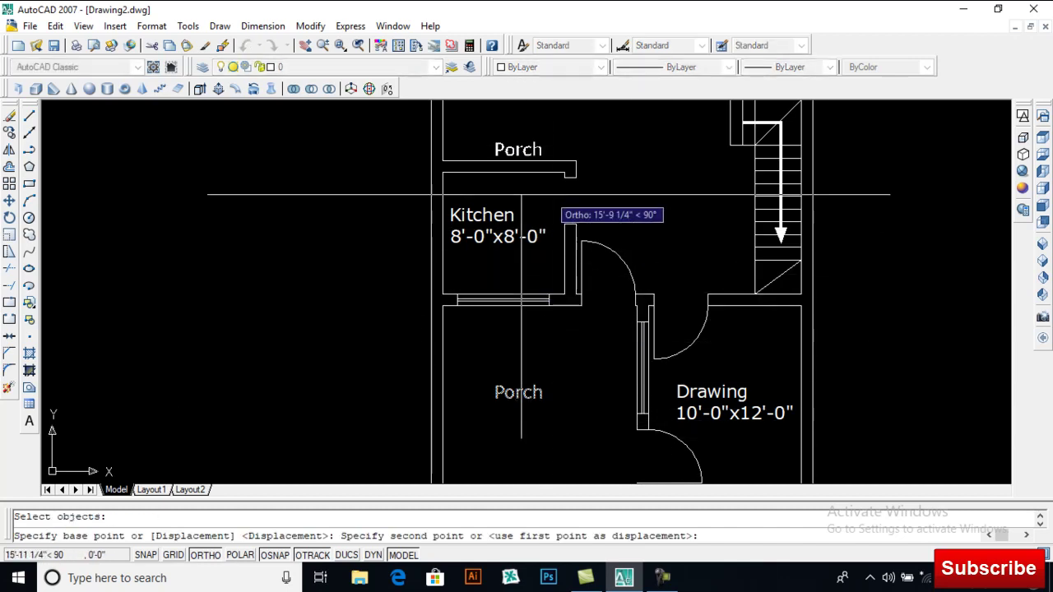
click(626, 181)
key(Return)
- Copy the Porch label above the kitchen horizontally into the open area beside the staircase
key(Return)
click(502, 135)
key(Return)
click(522, 135)
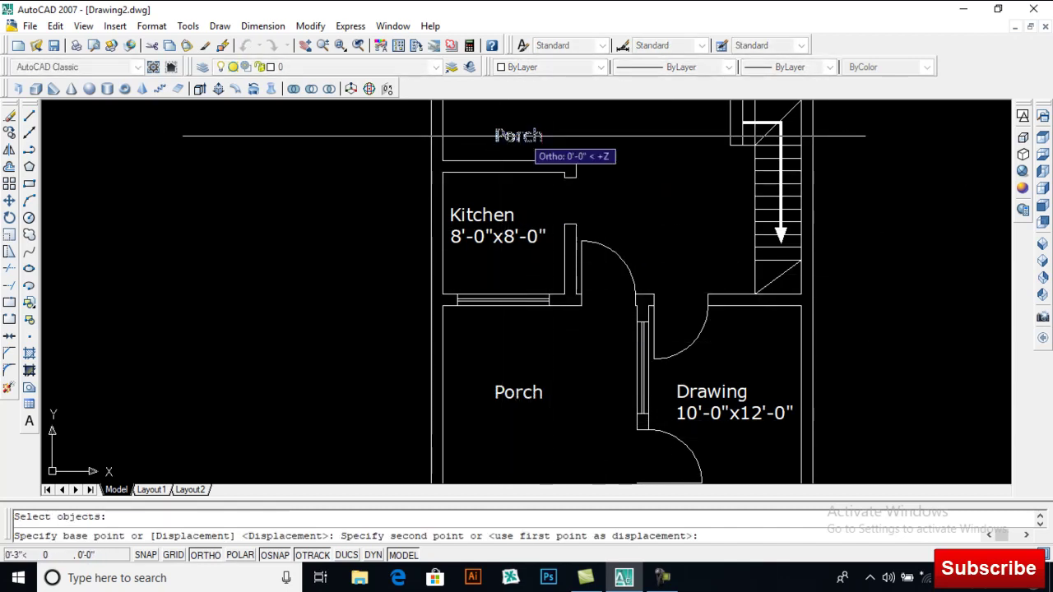
click(645, 137)
key(Return)
- Copy the Porch label beside the staircase straight down, level with the kitchen
key(Return)
click(643, 135)
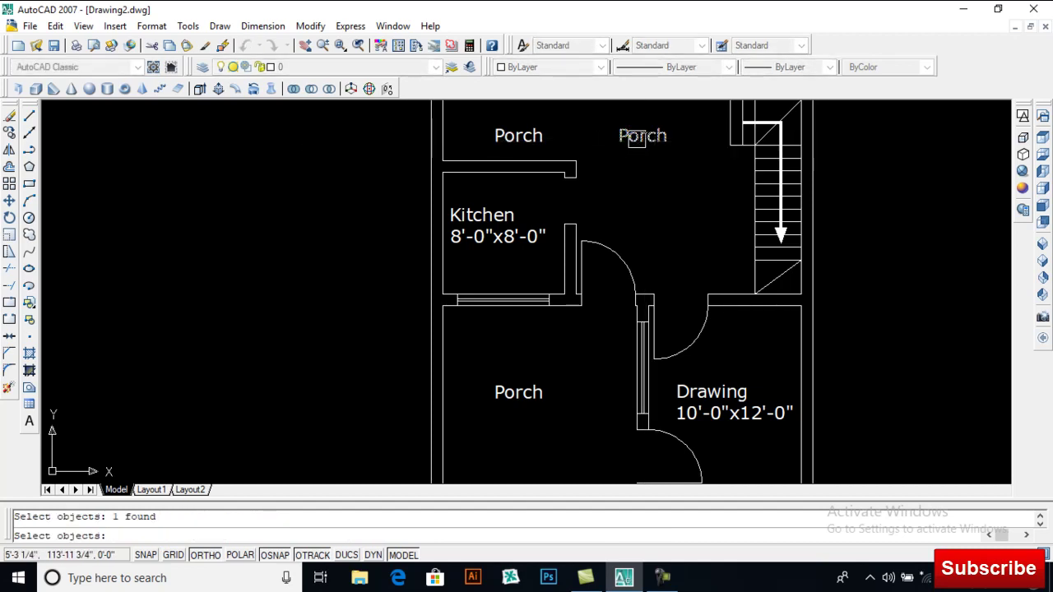
key(Return)
click(668, 183)
click(668, 226)
key(Return)
- Delete the upper of the two Porch labels beside the staircase
click(633, 206)
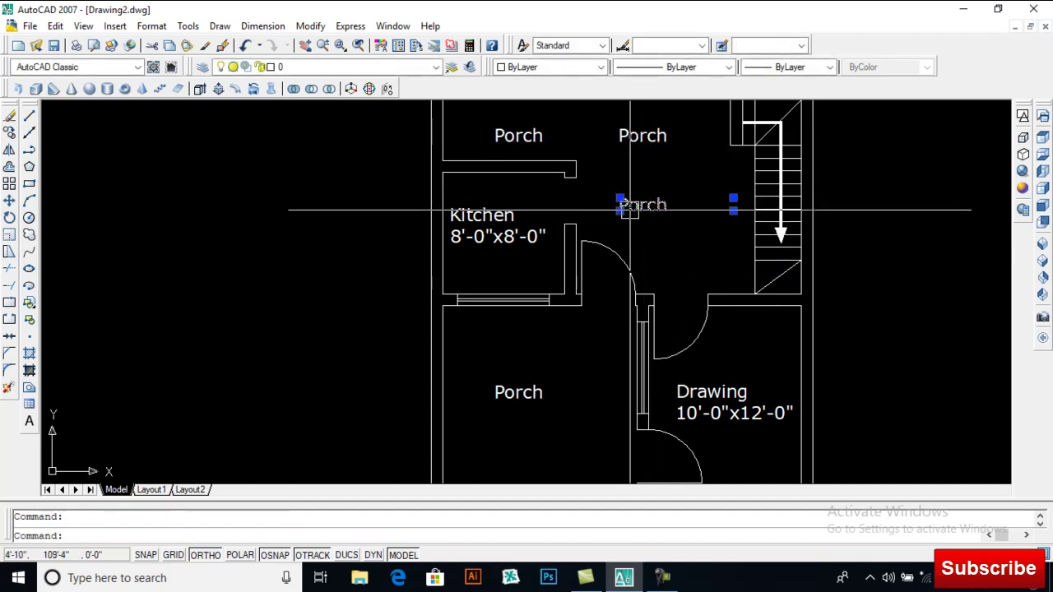
key(Return)
key(Escape)
click(648, 130)
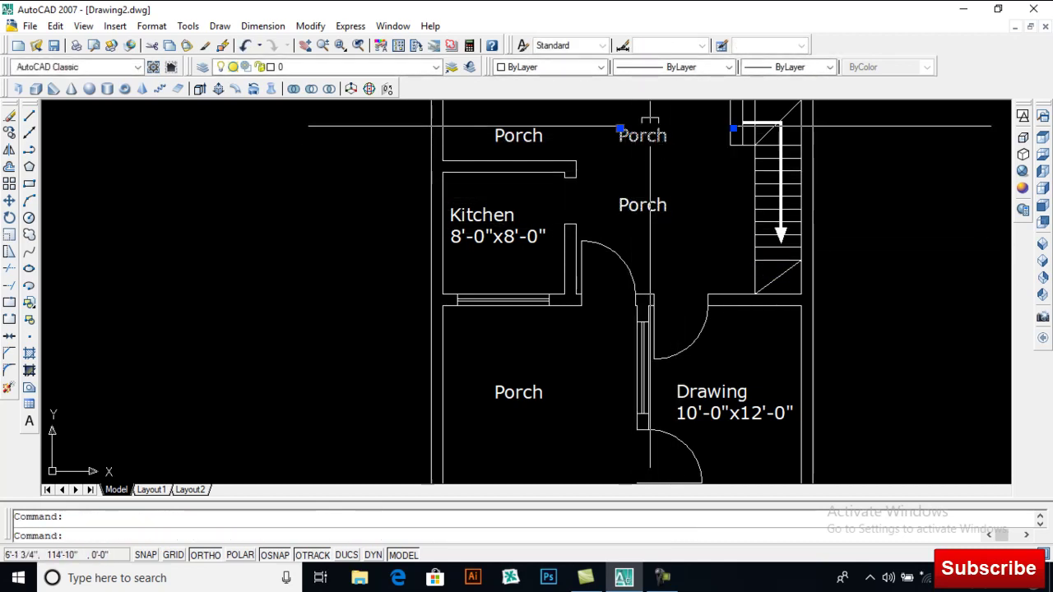
key(Delete)
- Move the remaining Porch label beside the staircase horizontally to the right, closer to the stairs
text(m)
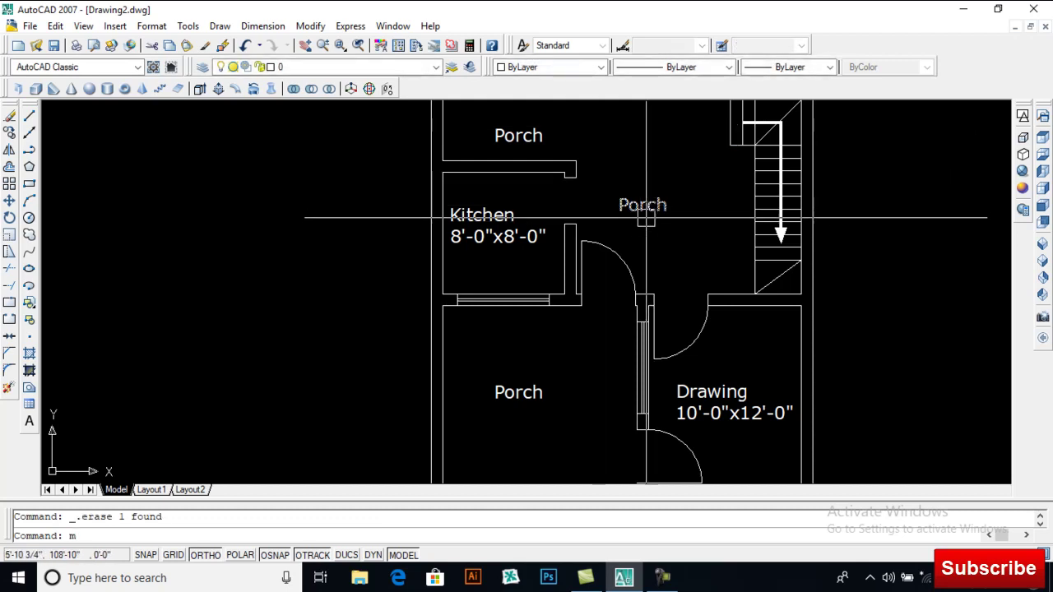
key(Return)
click(642, 205)
key(Return)
click(642, 238)
click(675, 236)
- Replace the text of the Porch label beside the staircase with Dining
click(678, 206)
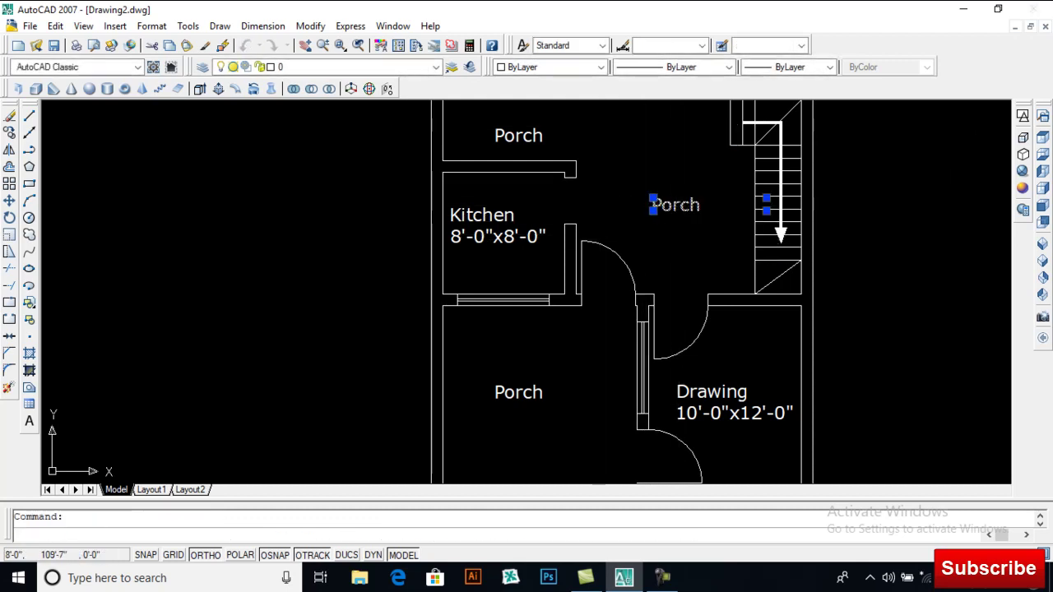
double_click(655, 206)
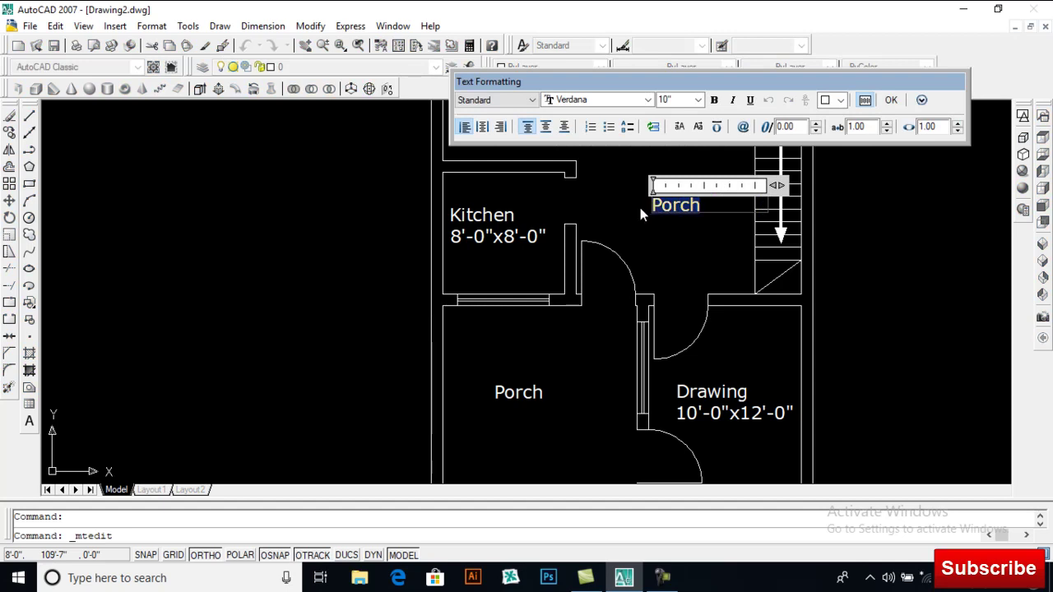
text(Din)
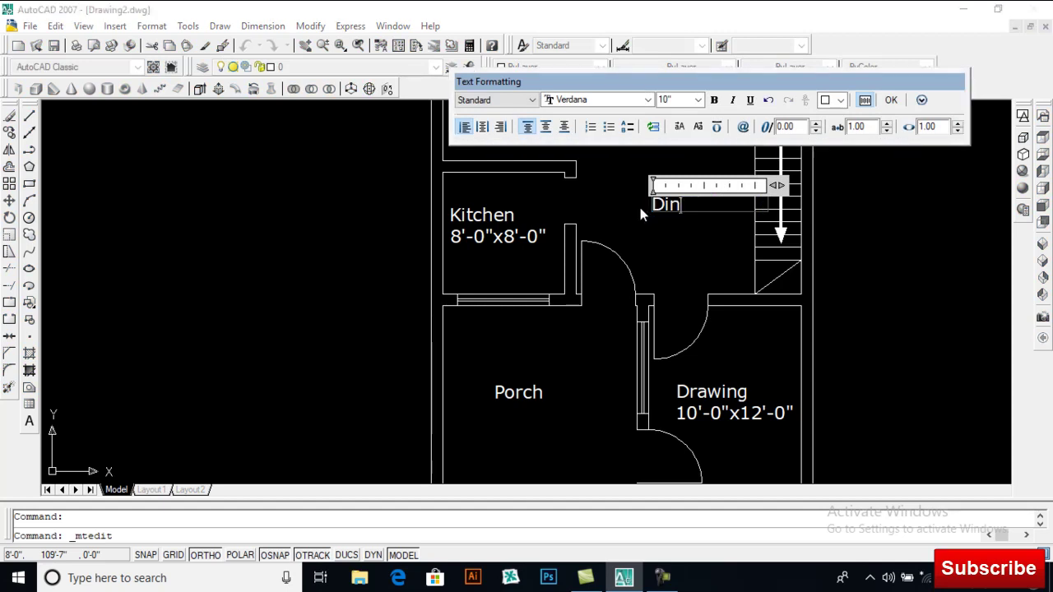
text(ing)
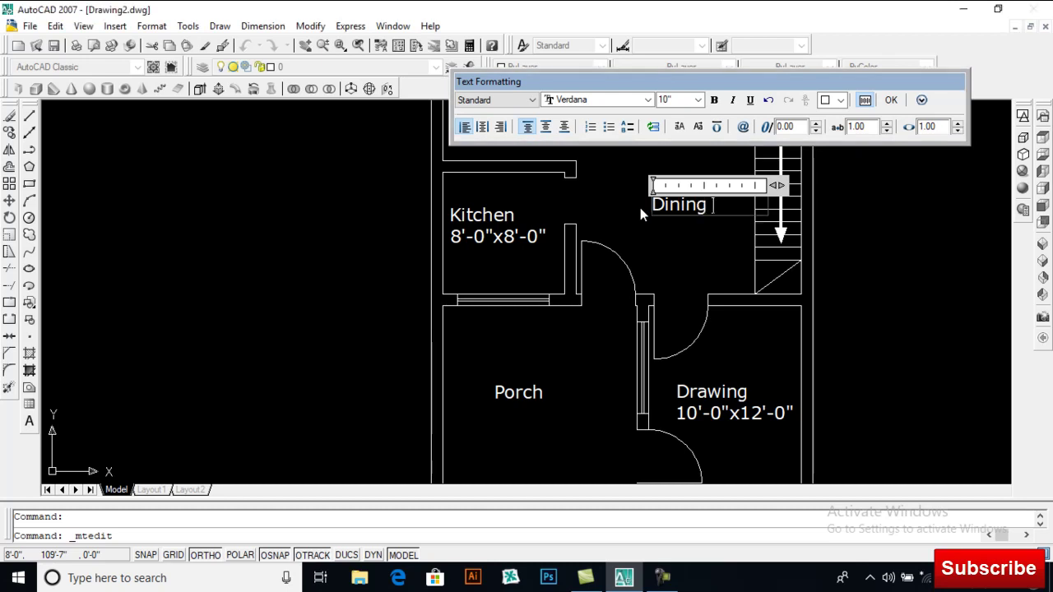
click(892, 100)
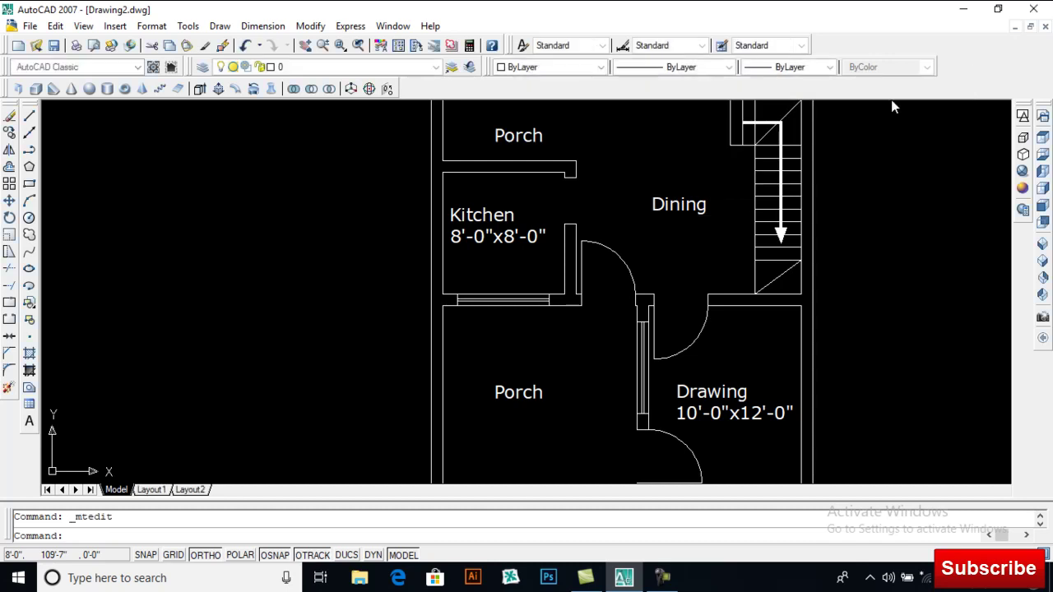
- Delete the leftover Porch label in the narrow space above the kitchen
middle_drag(661, 237, 650, 328)
click(513, 222)
key(Delete)
- Define a multiline text box just below the labelled plan's front wall
scroll(703, 207, down, 3)
middle_drag(703, 207, 644, 275)
scroll(604, 205, up, 4)
middle_drag(613, 229, 623, 155)
scroll(622, 156, down, 3)
mouse_move(682, 277)
middle_down()
mouse_move(671, 262)
mouse_move(655, 305)
mouse_move(618, 230)
mouse_move(592, 138)
middle_up()
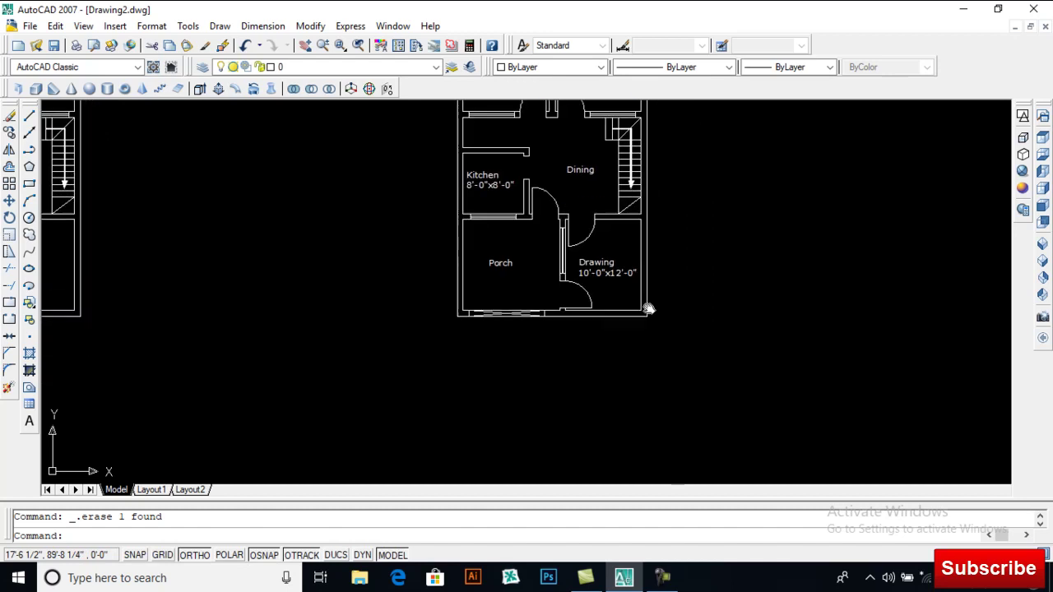
text(t)
key(Return)
click(473, 314)
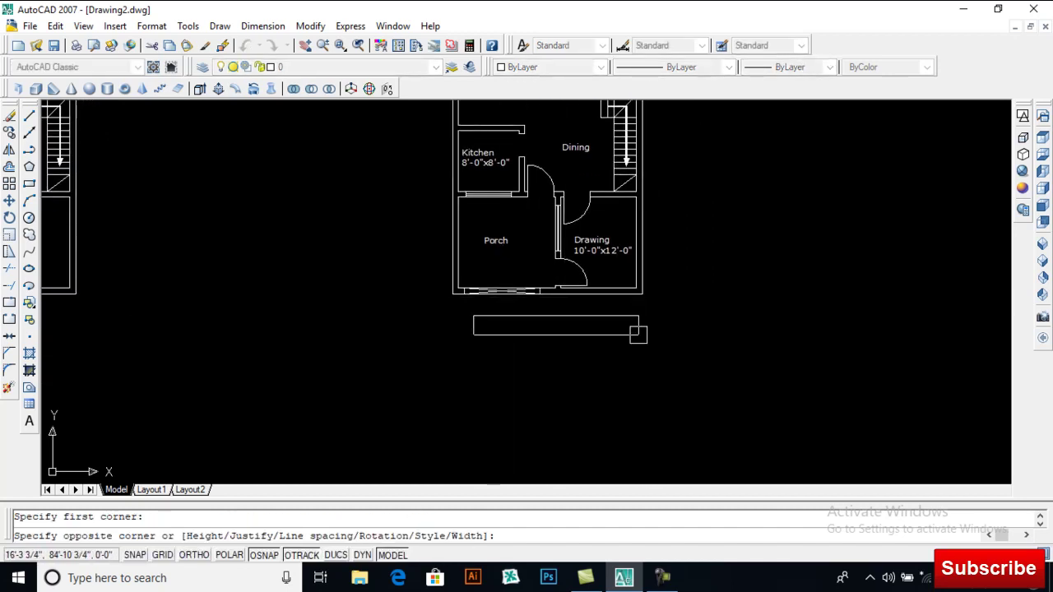
click(525, 295)
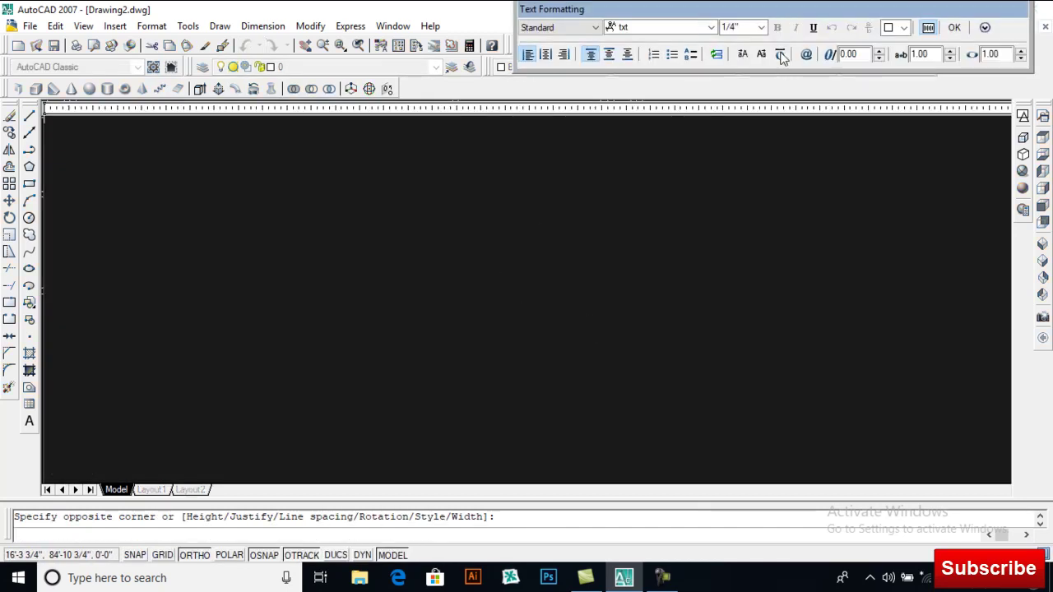
- Enter the title Floor Plan in the text box, in Impact with a height of 2'
click(760, 28)
click(749, 33)
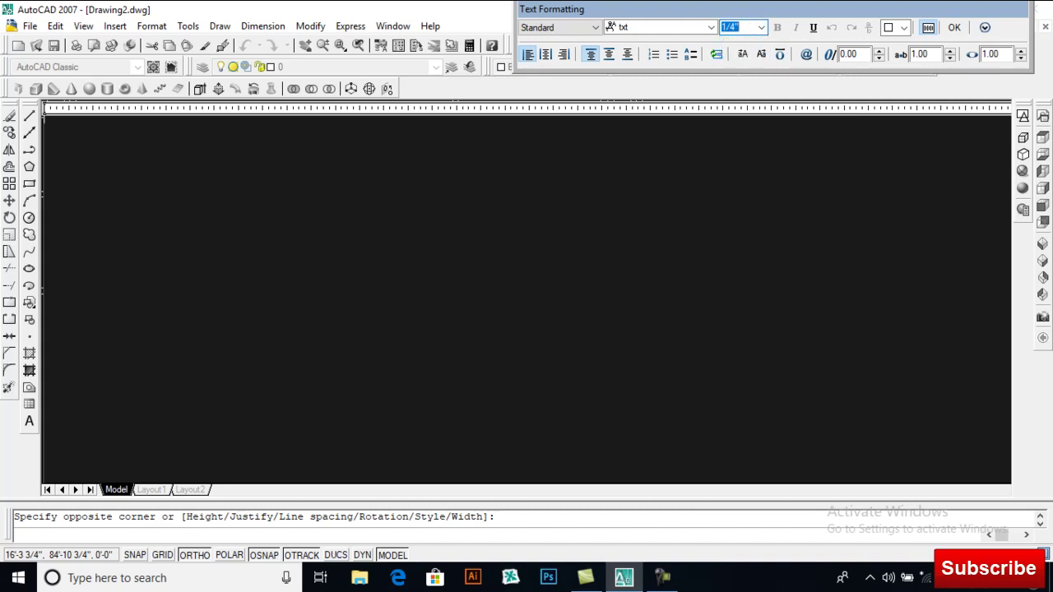
click(659, 31)
text(im)
key(Return)
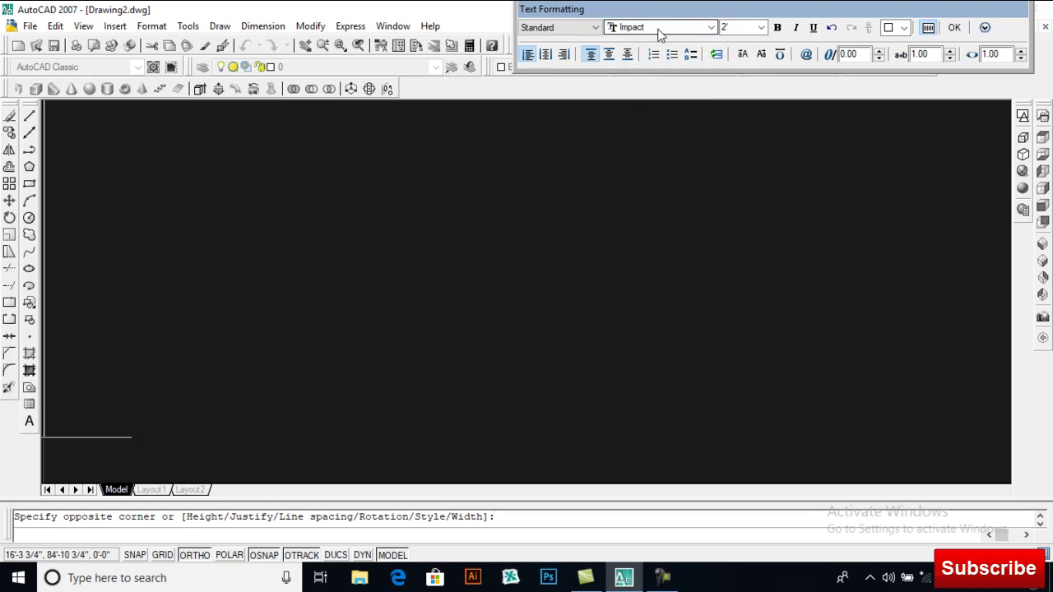
text(Floor P)
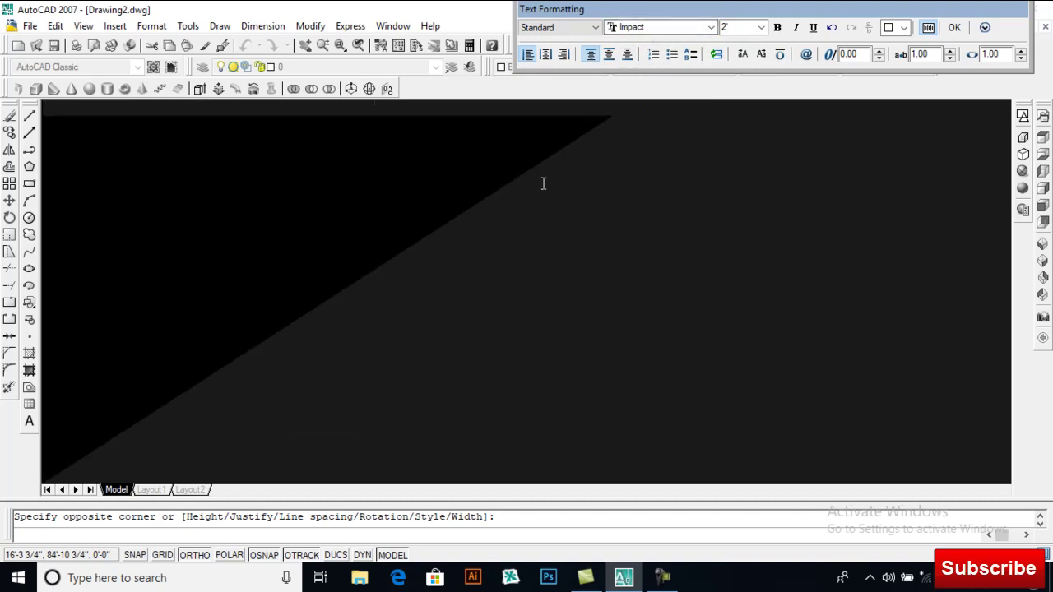
text(lan)
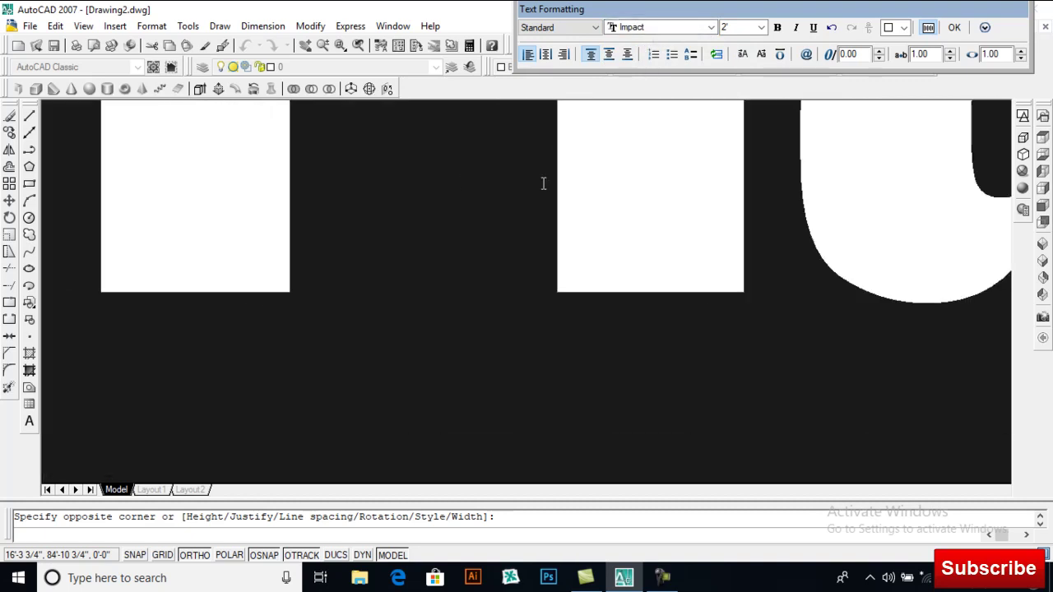
click(954, 27)
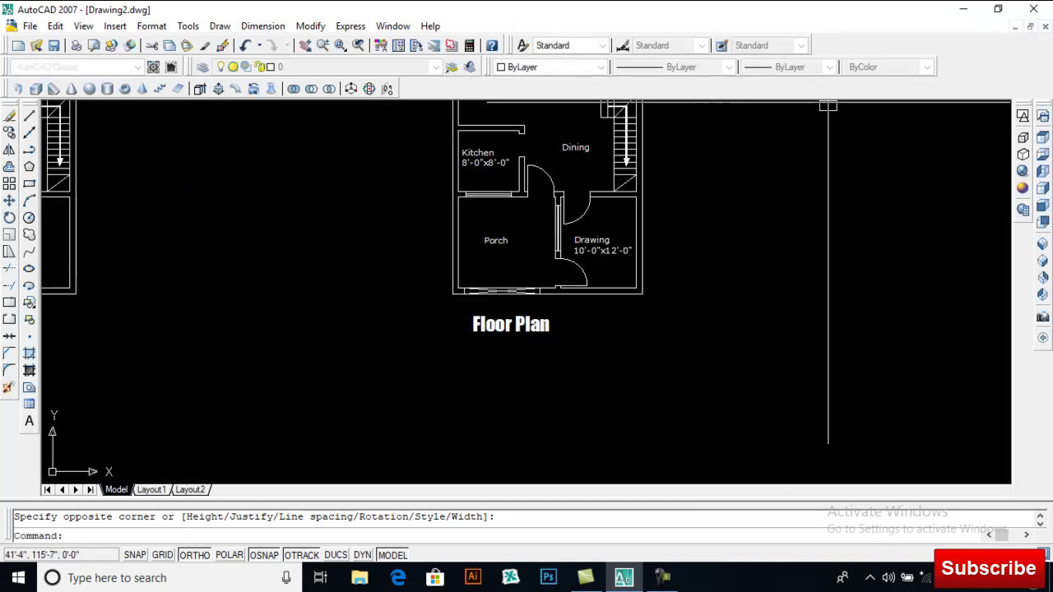
- Move the Floor Plan title horizontally to the right so it sits centred below the plan
scroll(510, 346, up, 1)
text(m)
key(space)
click(512, 331)
key(space)
click(519, 351)
click(576, 352)
scroll(580, 352, down, 4)
mouse_move(706, 352)
middle_down()
mouse_move(612, 352)
mouse_move(596, 368)
middle_up()
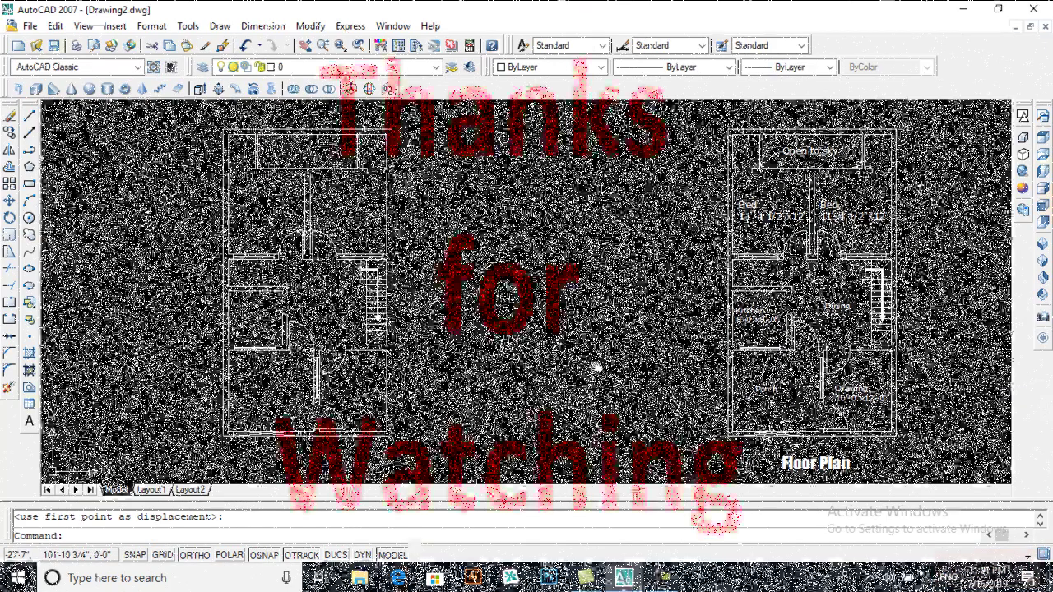